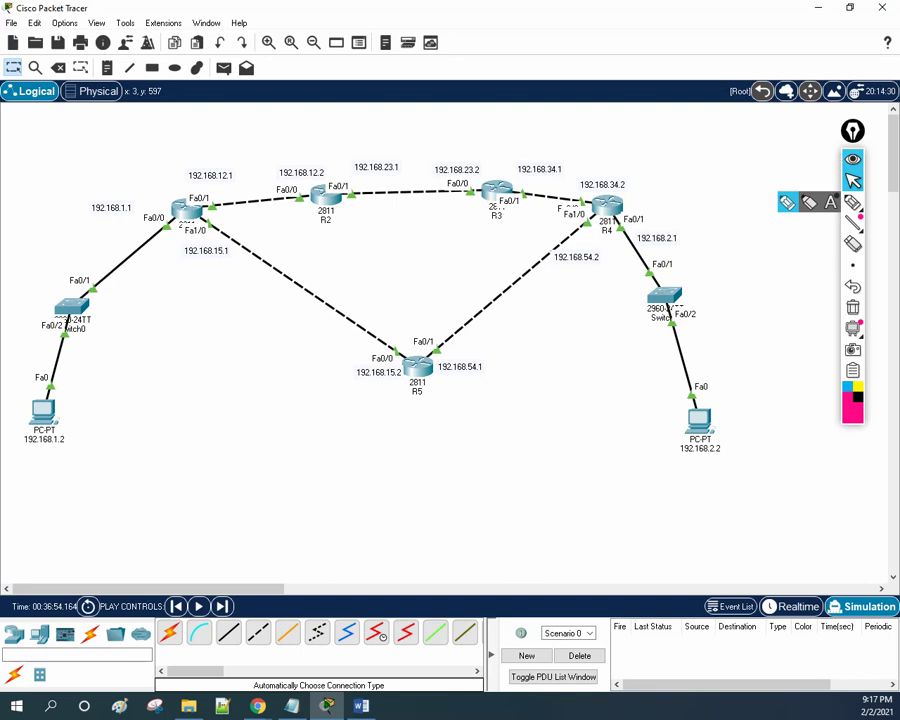
Step: Check the program's version information from the Help menu
click(239, 23)
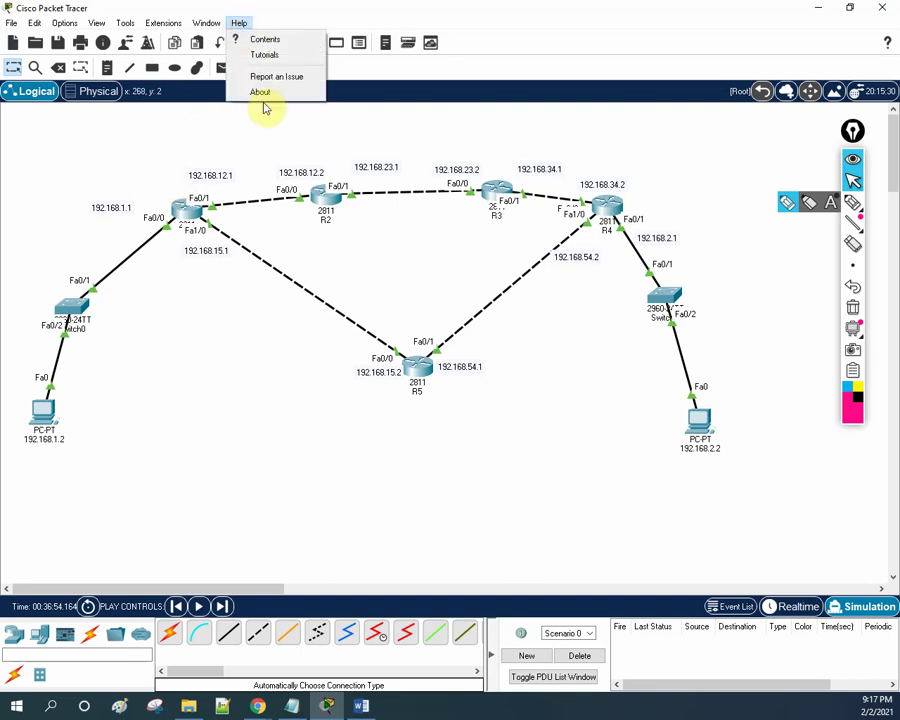
click(261, 93)
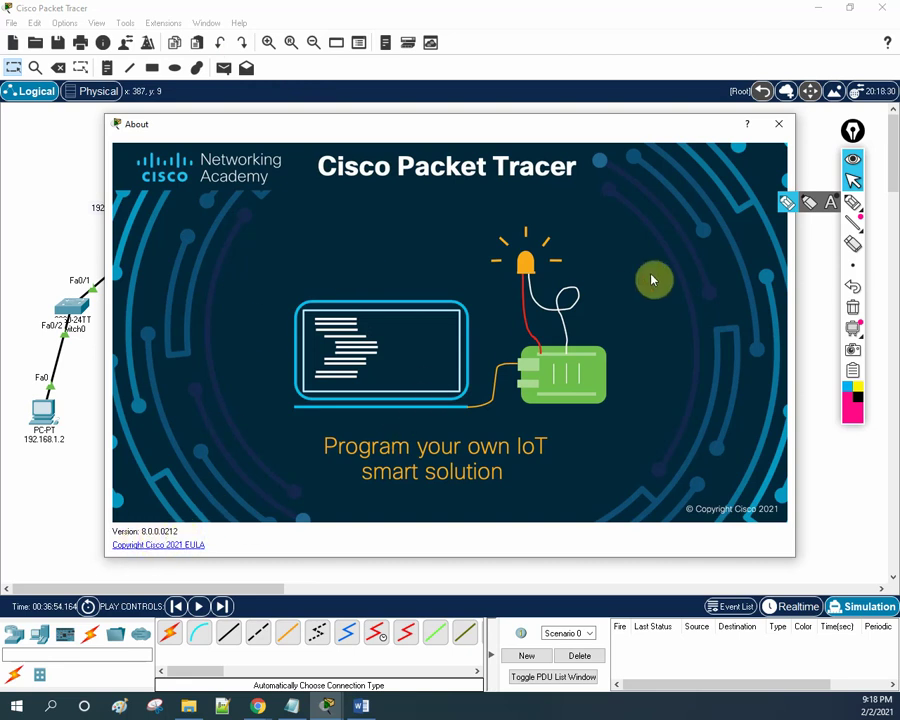
click(783, 129)
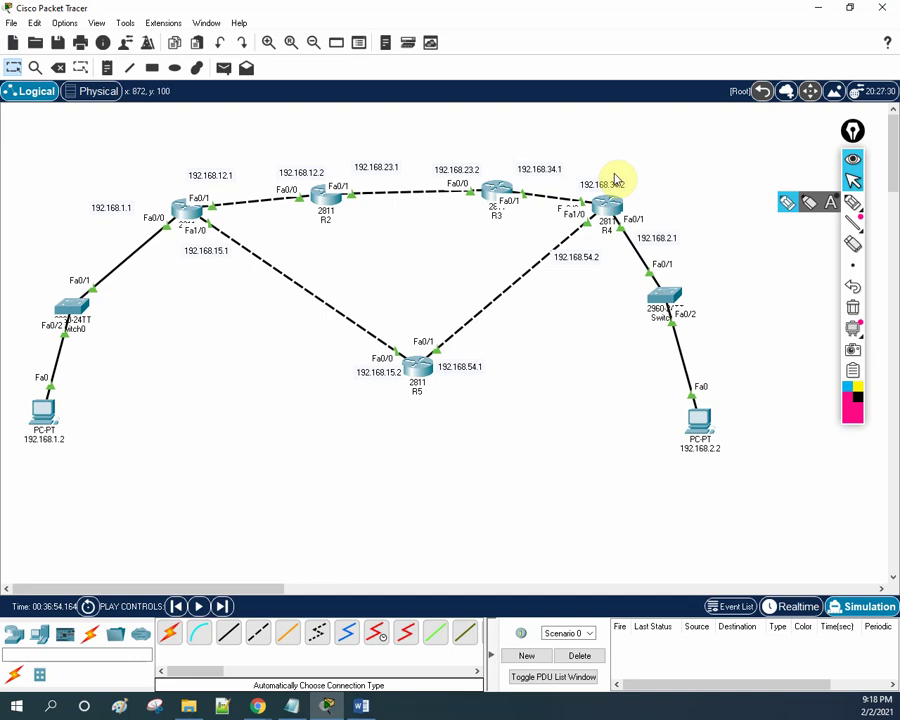
Step: Place a Network Controller, PT-Controller0, at the topology's top right near R4
click(41, 633)
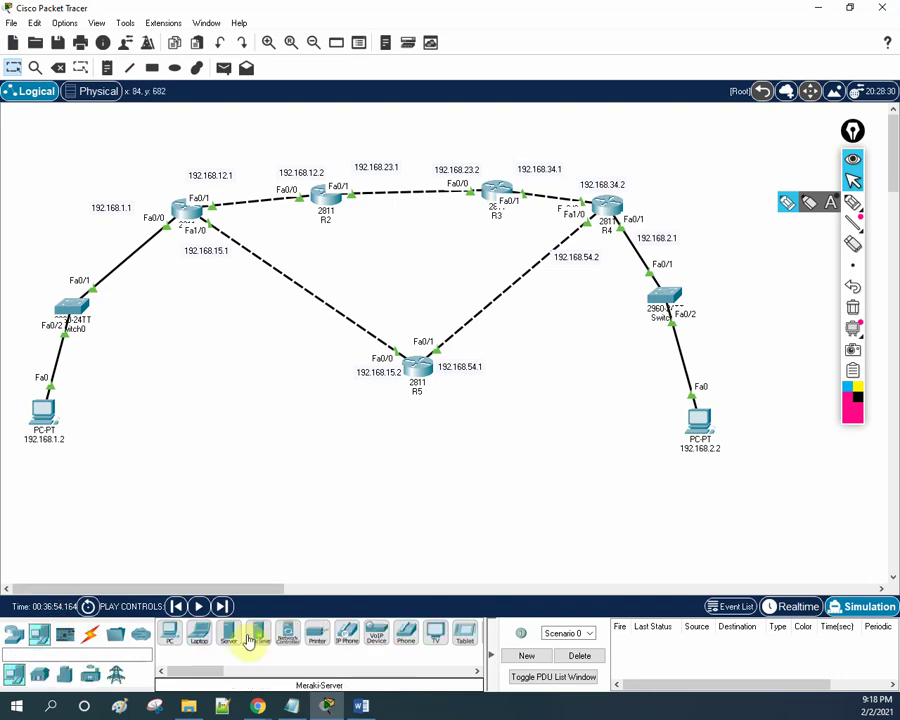
drag(289, 636, 712, 146)
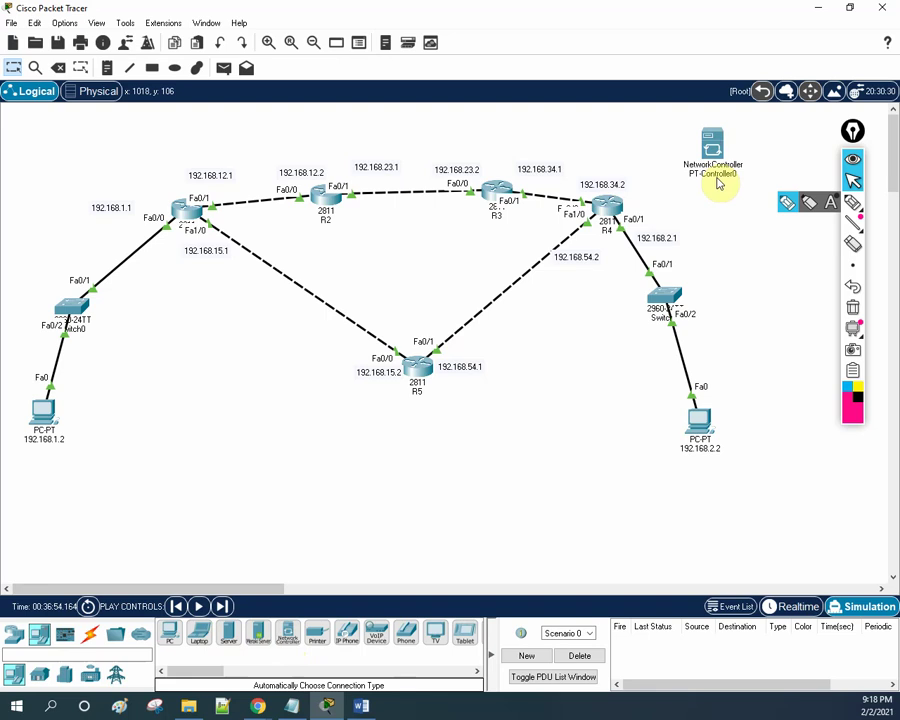
mouse_move(710, 173)
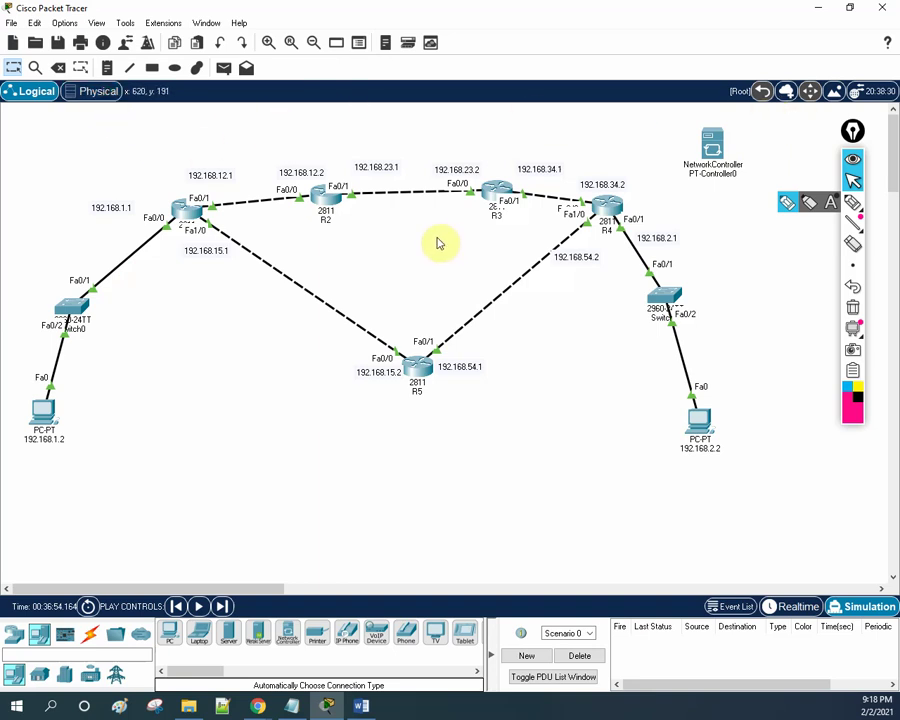
Step: In the Physical view, go to Home City > Corporate Office > Main Wiring Closet
click(92, 93)
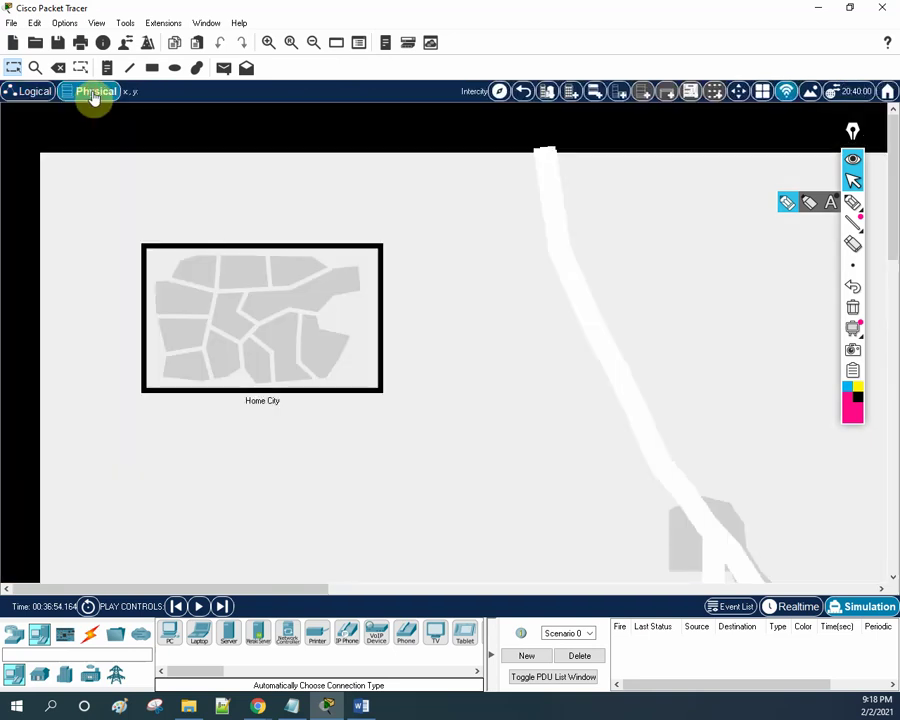
click(296, 356)
click(271, 271)
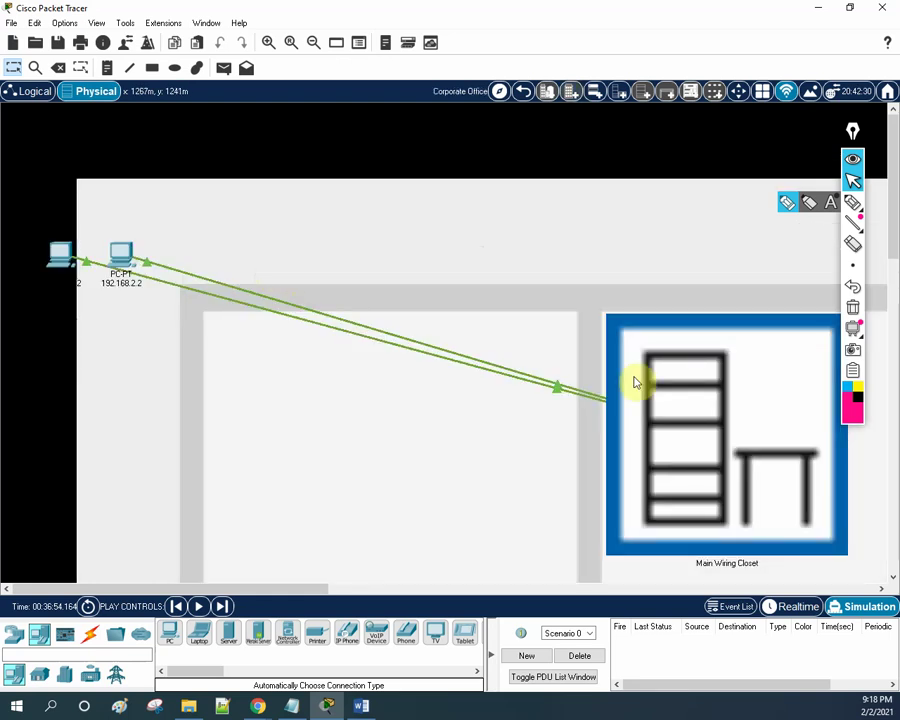
click(712, 445)
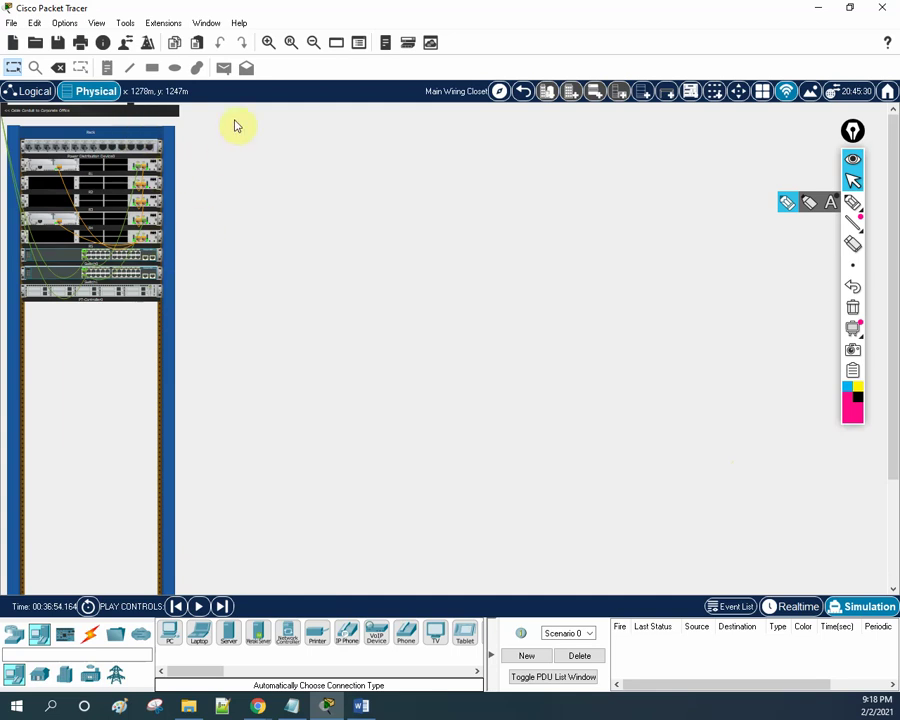
Step: Zoom in three times on the rack holding R1–R5, the switches and PT-Controller0
click(268, 43)
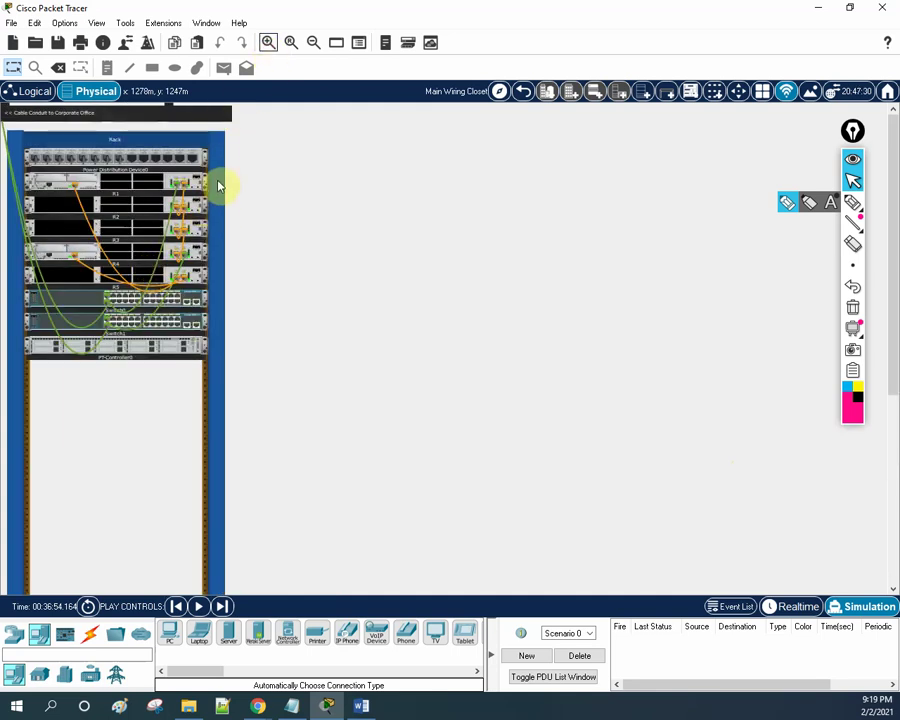
click(268, 43)
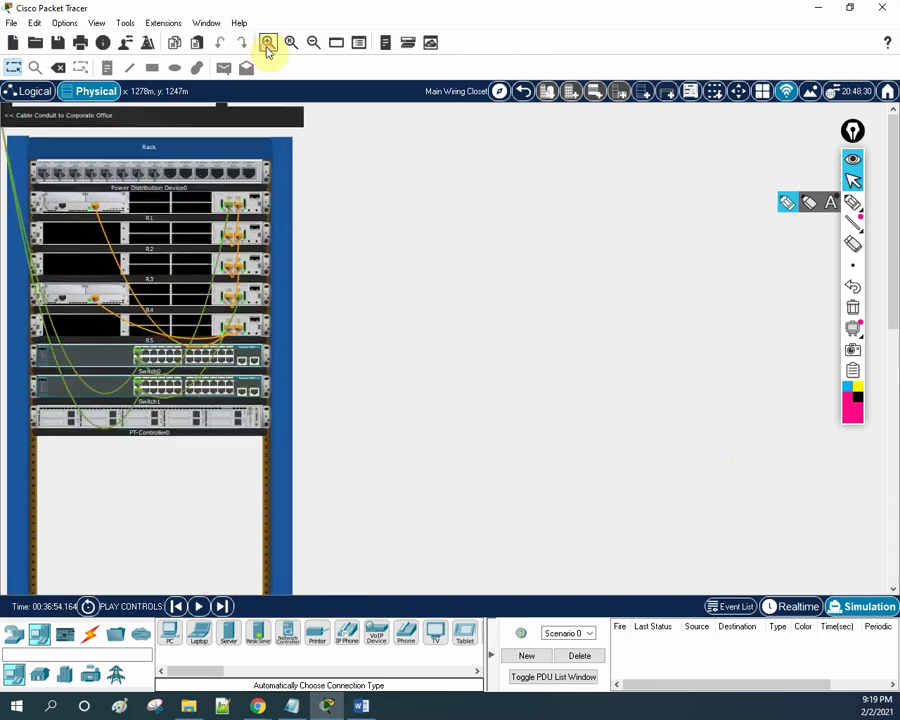
click(267, 44)
scroll(390, 381, down, 2)
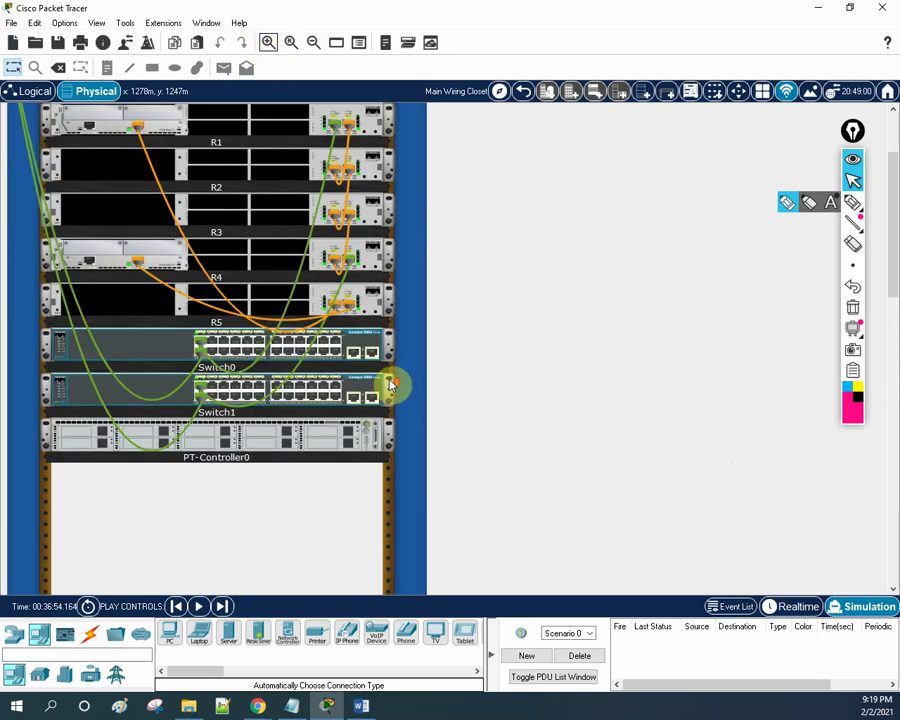
scroll(390, 381, up, 2)
scroll(390, 381, down, 2)
scroll(390, 381, up, 2)
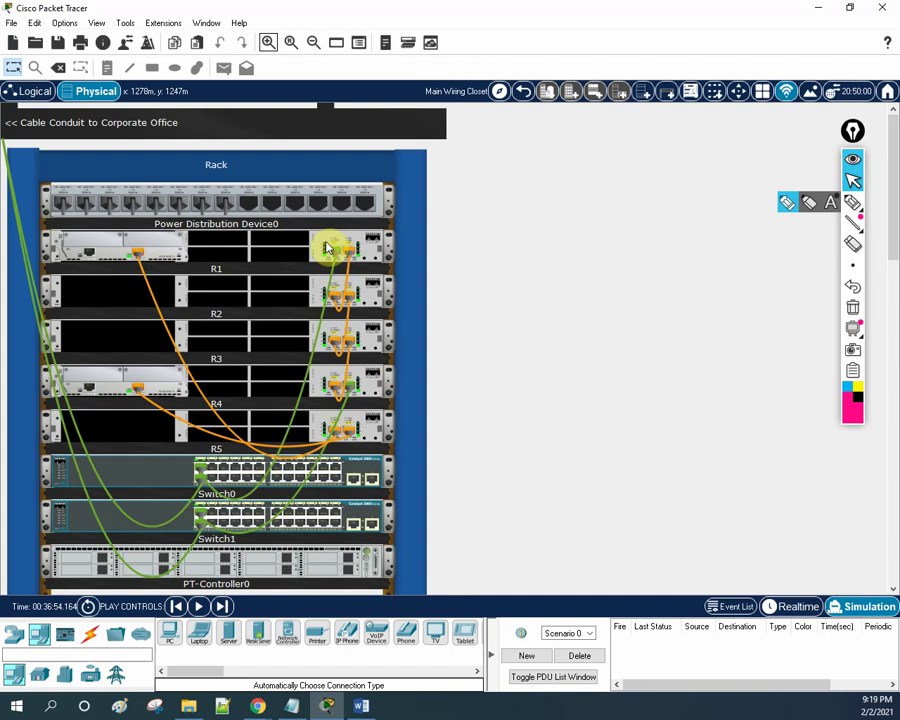
scroll(405, 388, down, 1)
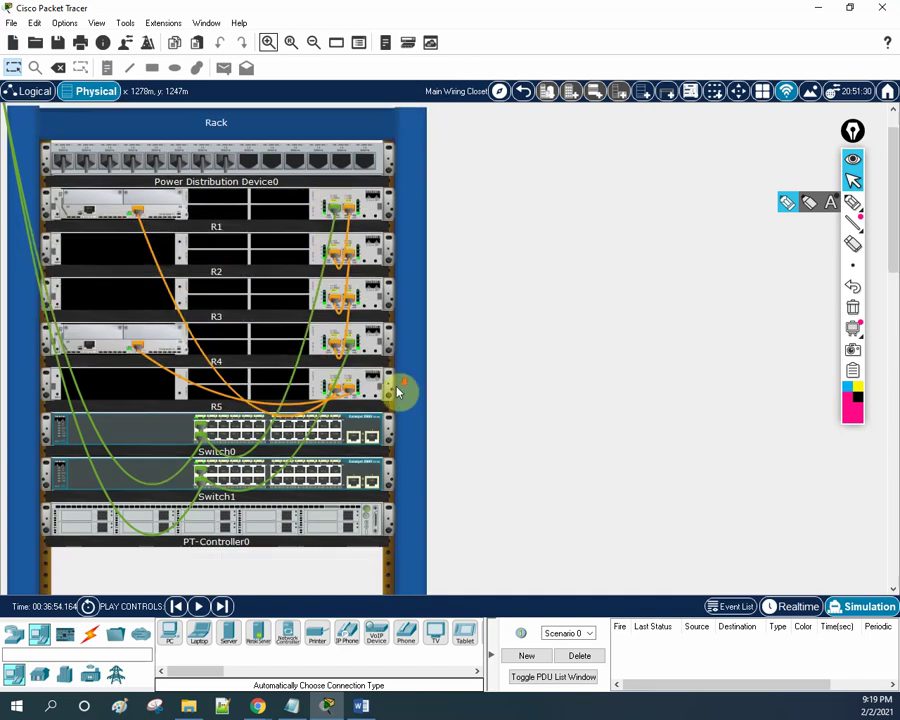
Step: Apply Manage All Cables on Rack to hide the rack's cabling
right_click(388, 211)
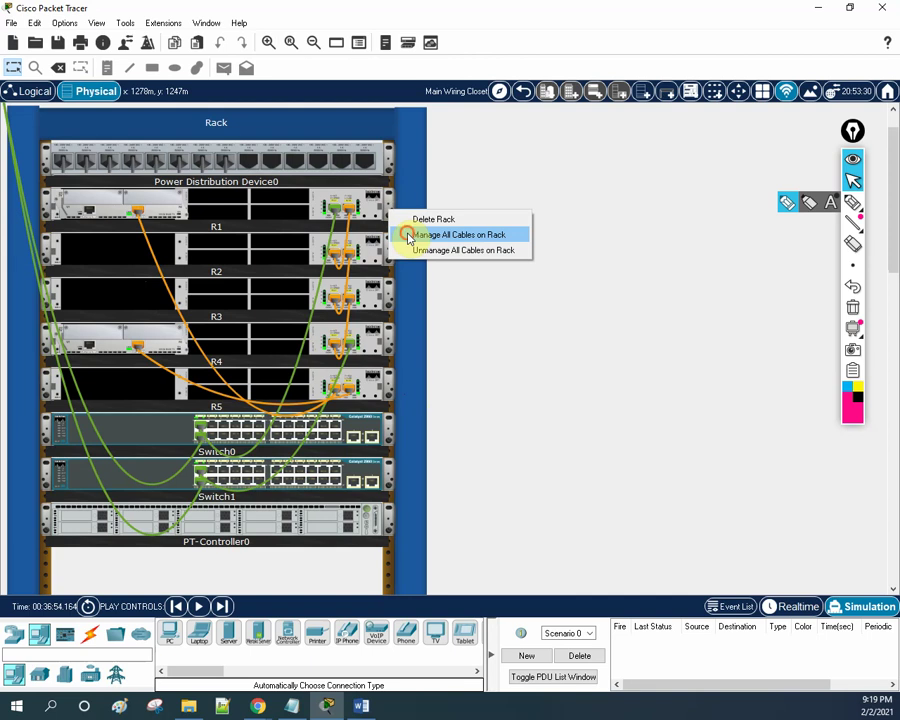
click(409, 235)
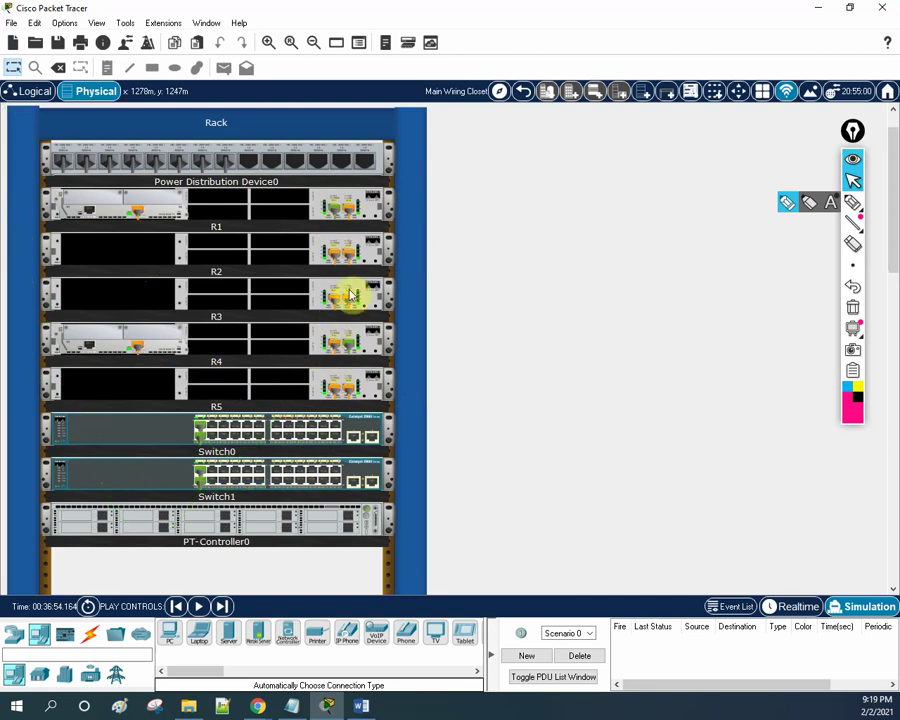
right_click(391, 210)
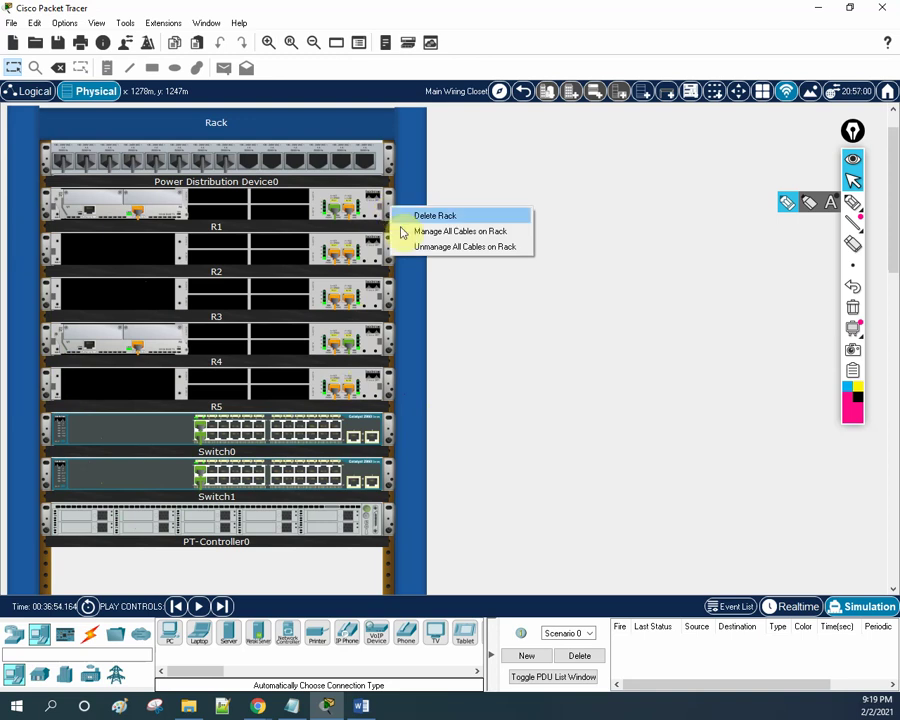
Step: Unmanage all cables on R1 so only its two cables are drawn
right_click(373, 206)
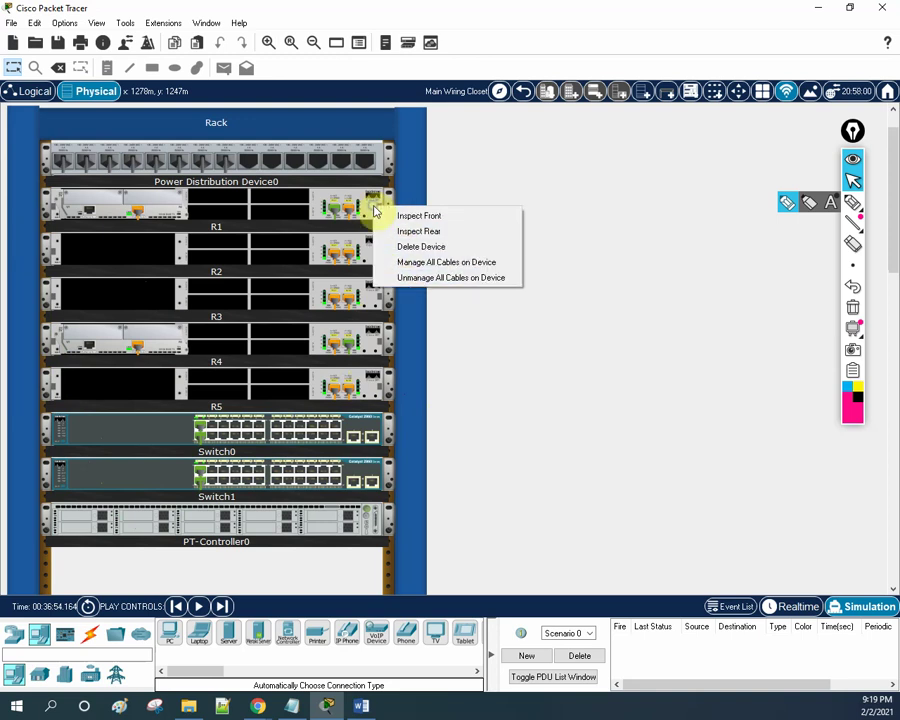
click(408, 278)
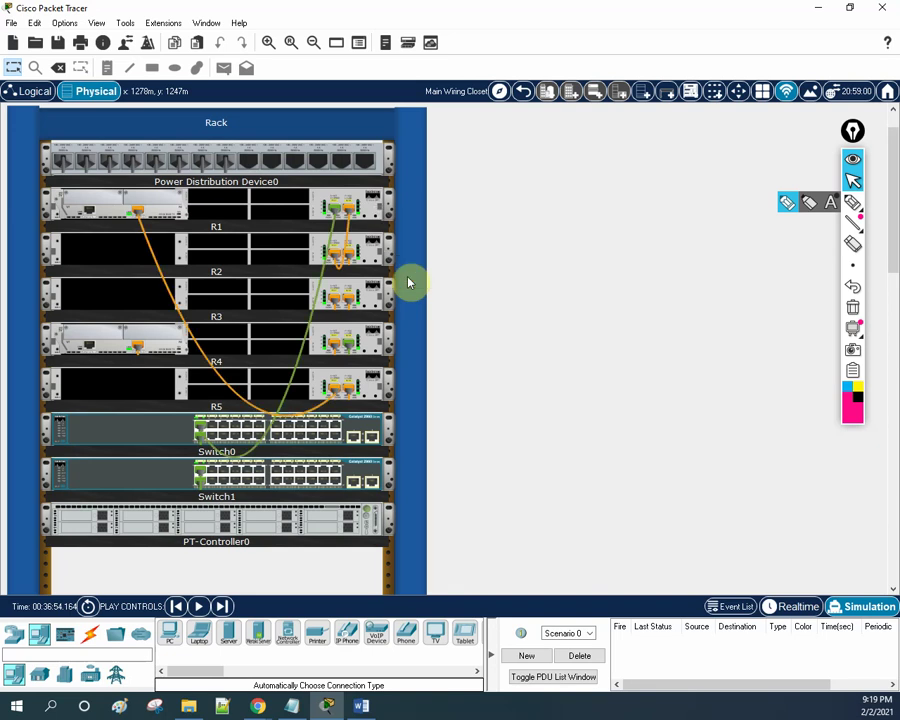
scroll(343, 360, down, 3)
scroll(343, 360, up, 3)
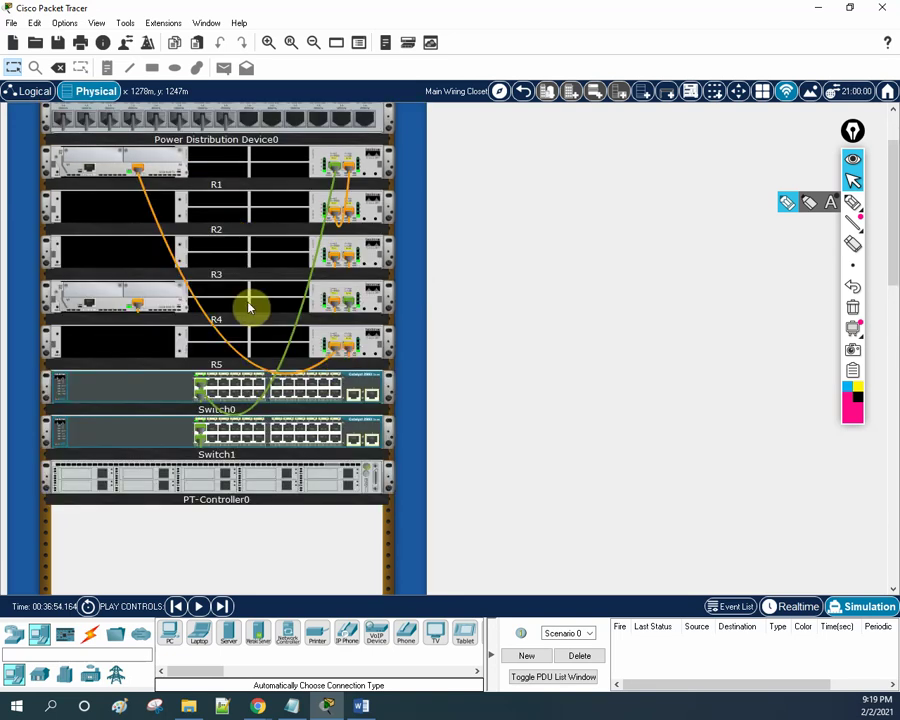
mouse_move(367, 217)
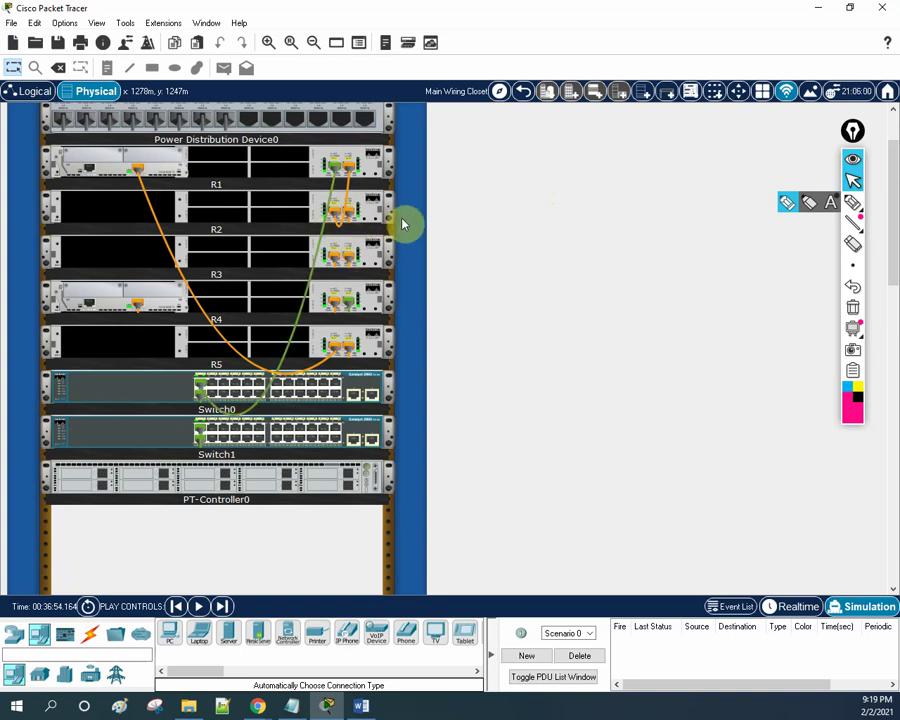
Step: Change R1's orange cable running down to Switch0 to the red basic colour
click(267, 44)
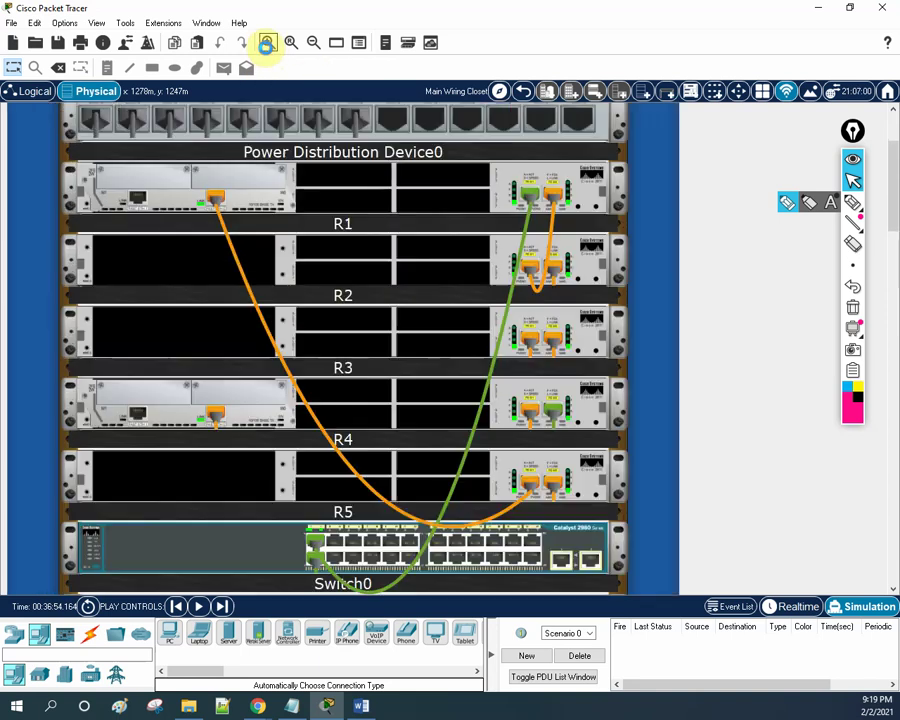
click(267, 44)
scroll(388, 281, down, 4)
scroll(388, 283, up, 3)
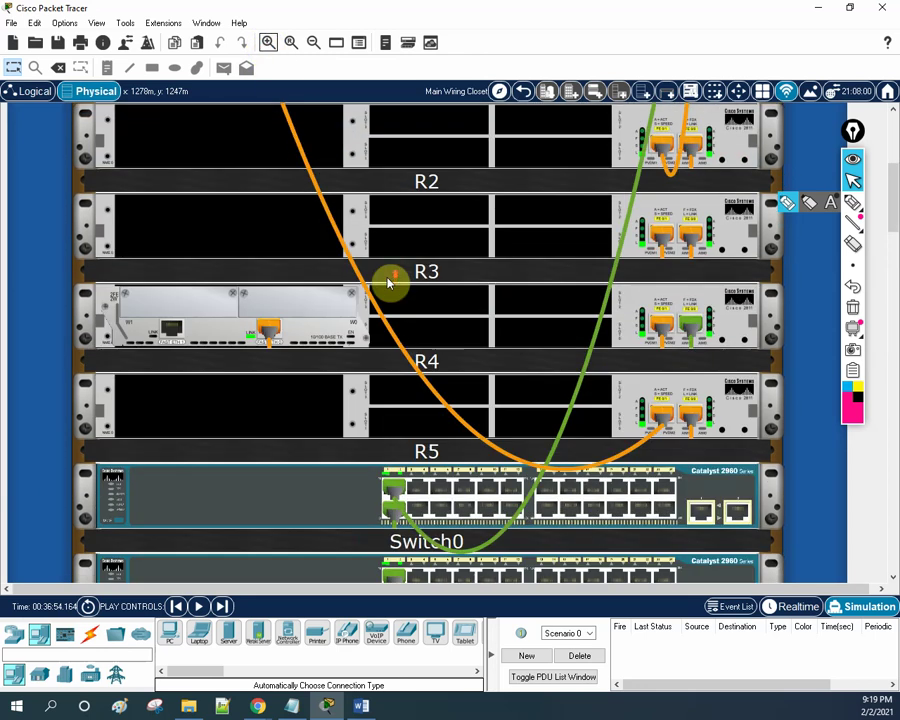
right_click(344, 244)
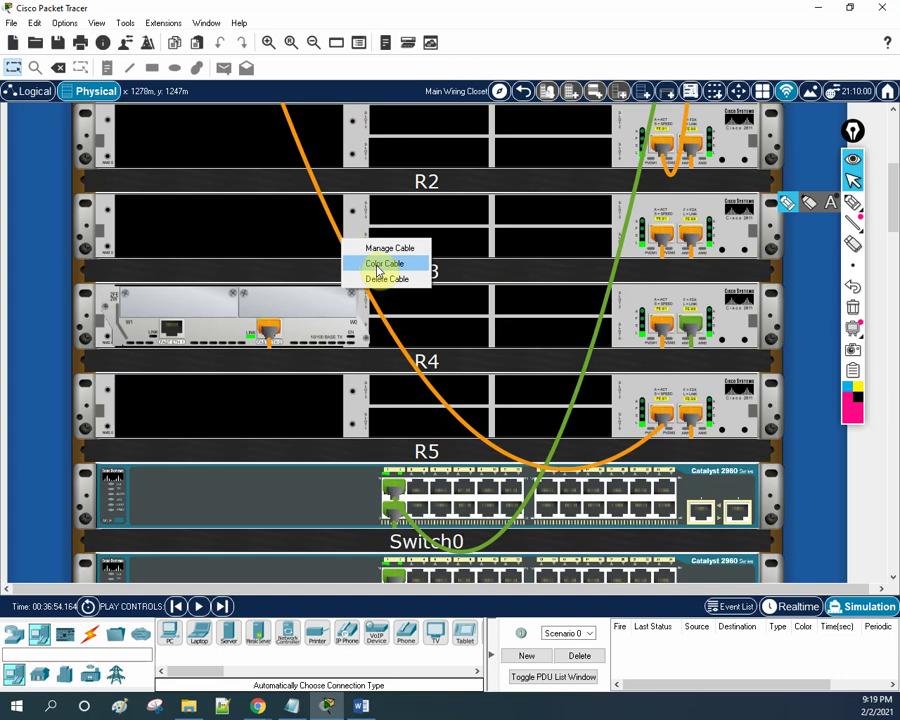
click(378, 266)
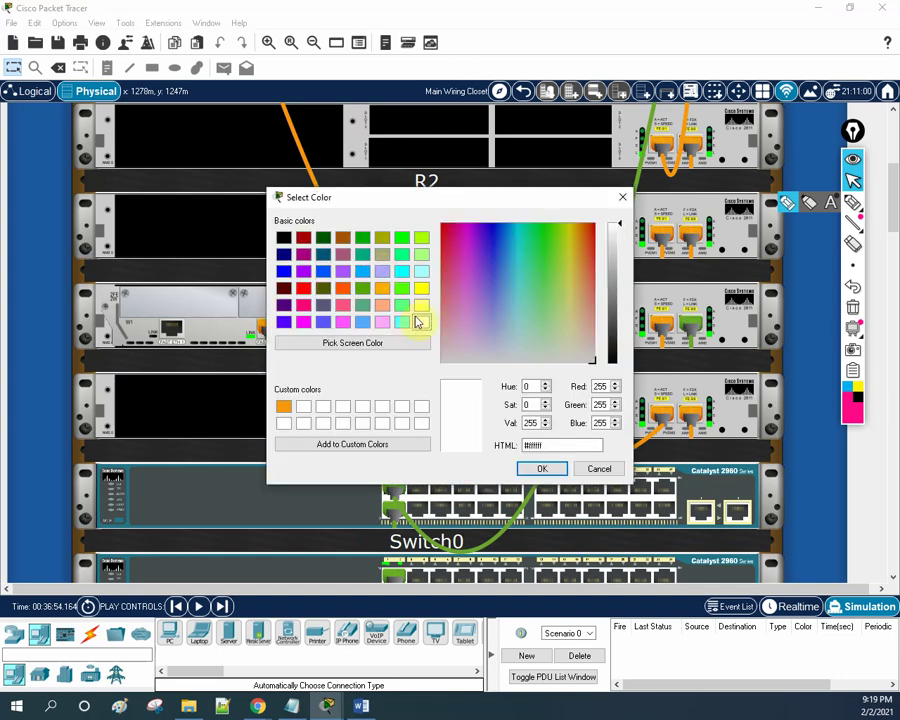
click(304, 289)
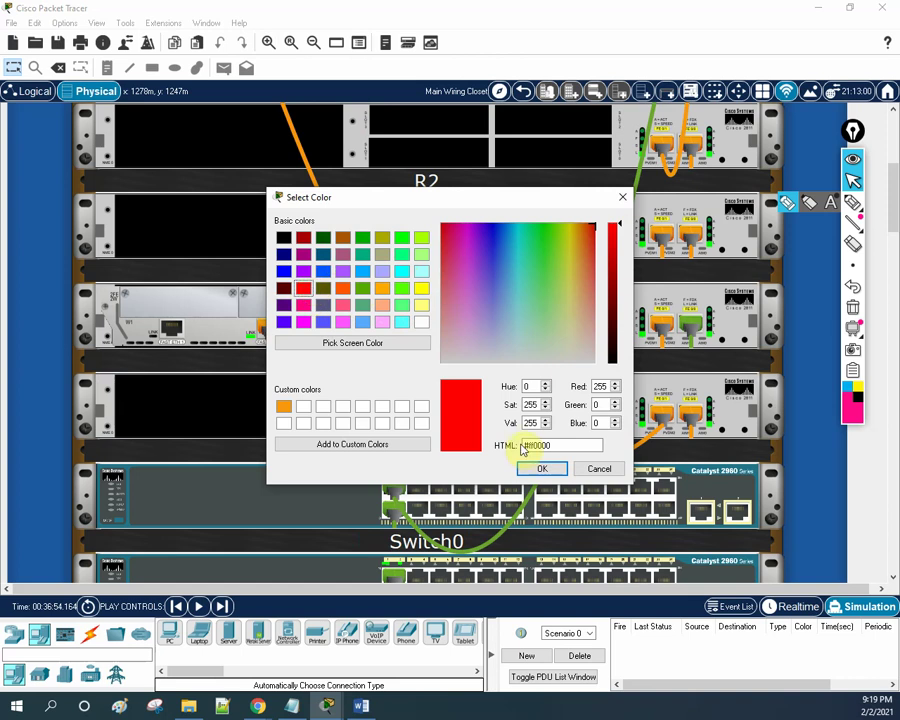
click(536, 471)
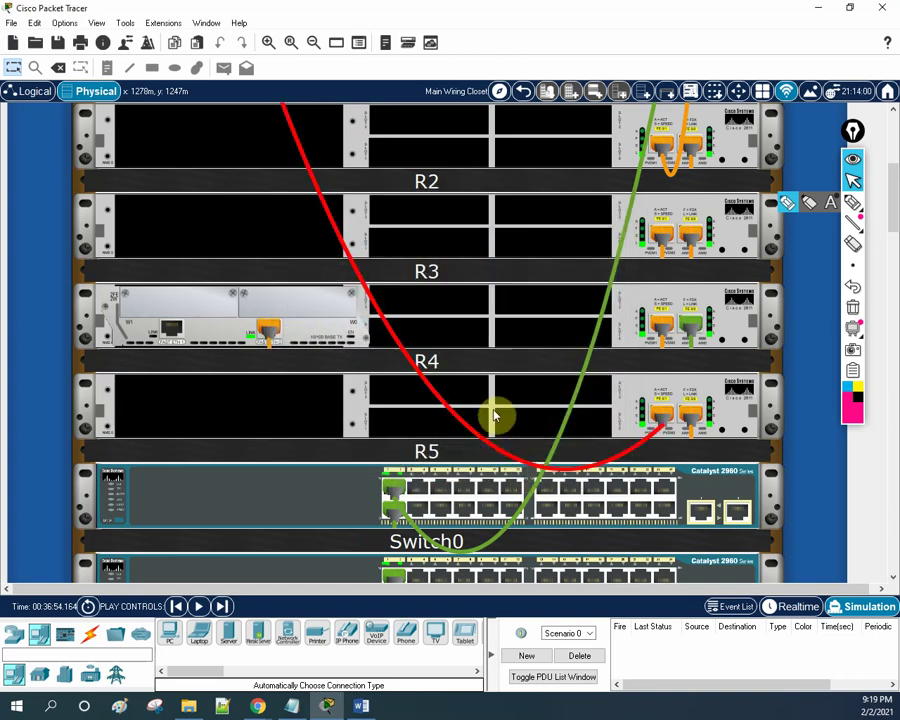
scroll(519, 380, up, 3)
scroll(519, 380, down, 3)
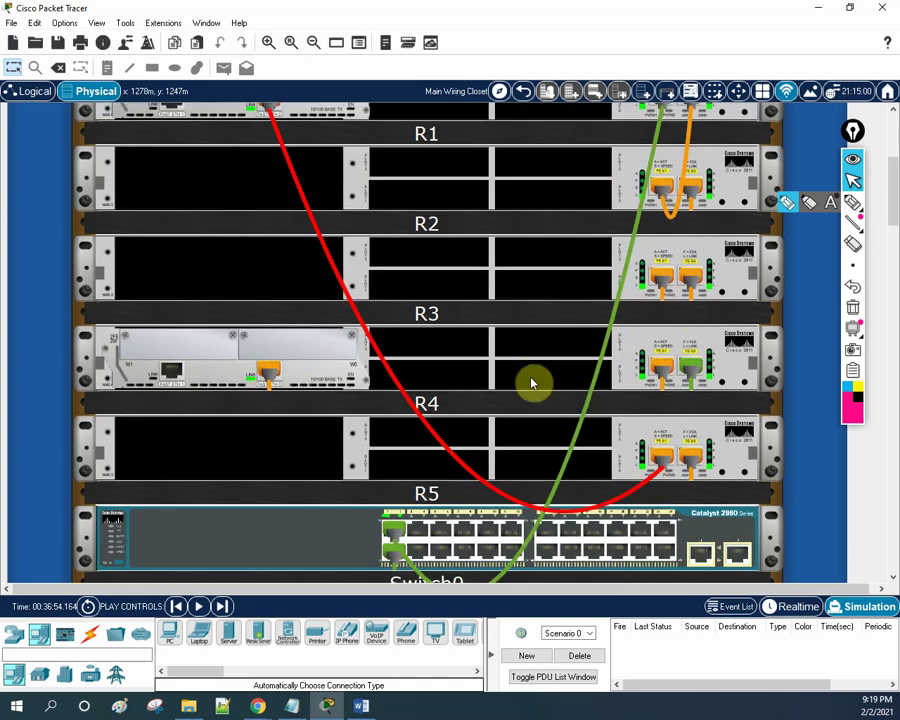
scroll(512, 352, up, 5)
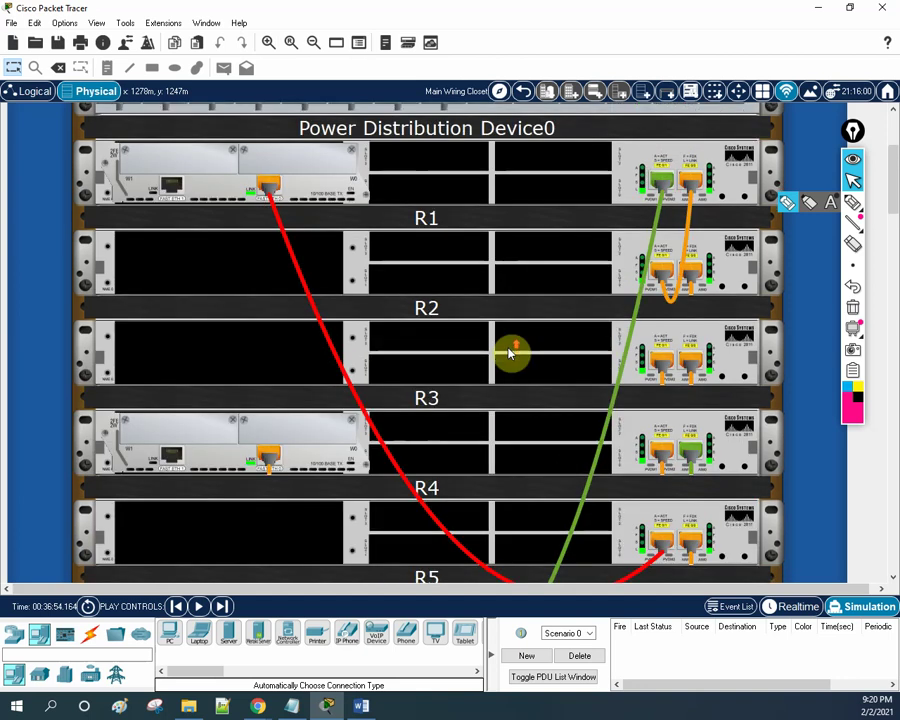
Step: Add a second rack to the Main Wiring Closet with its default name
click(291, 43)
scroll(352, 226, up, 3)
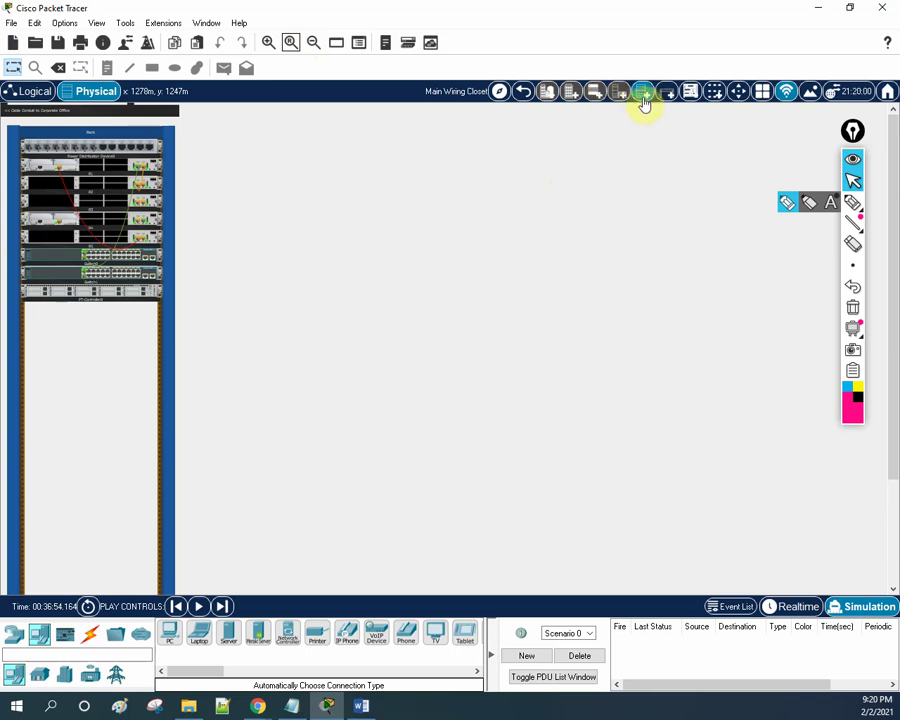
click(644, 96)
click(307, 138)
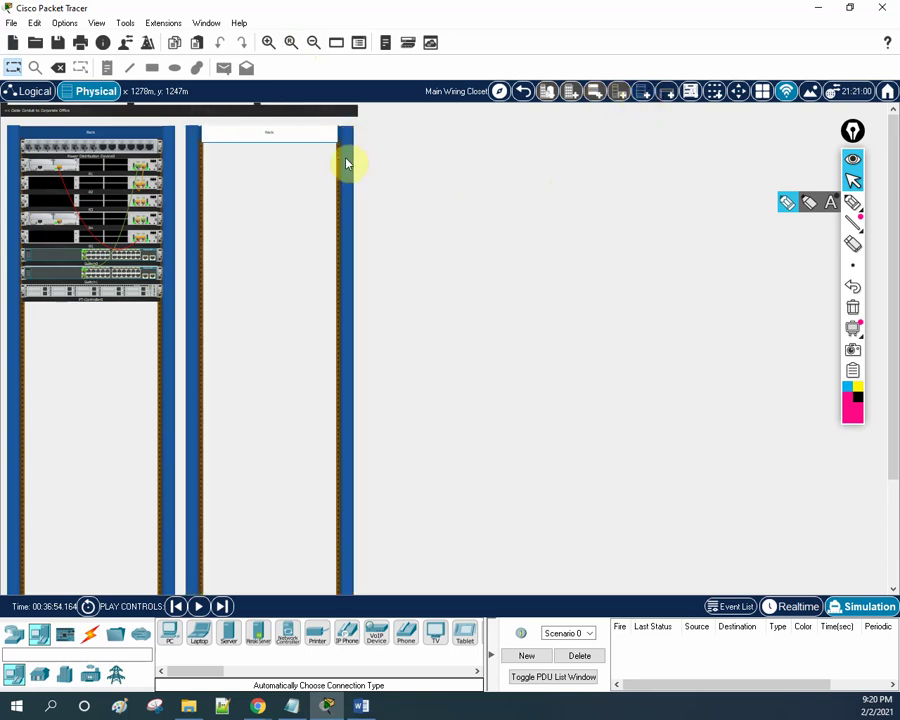
key(Return)
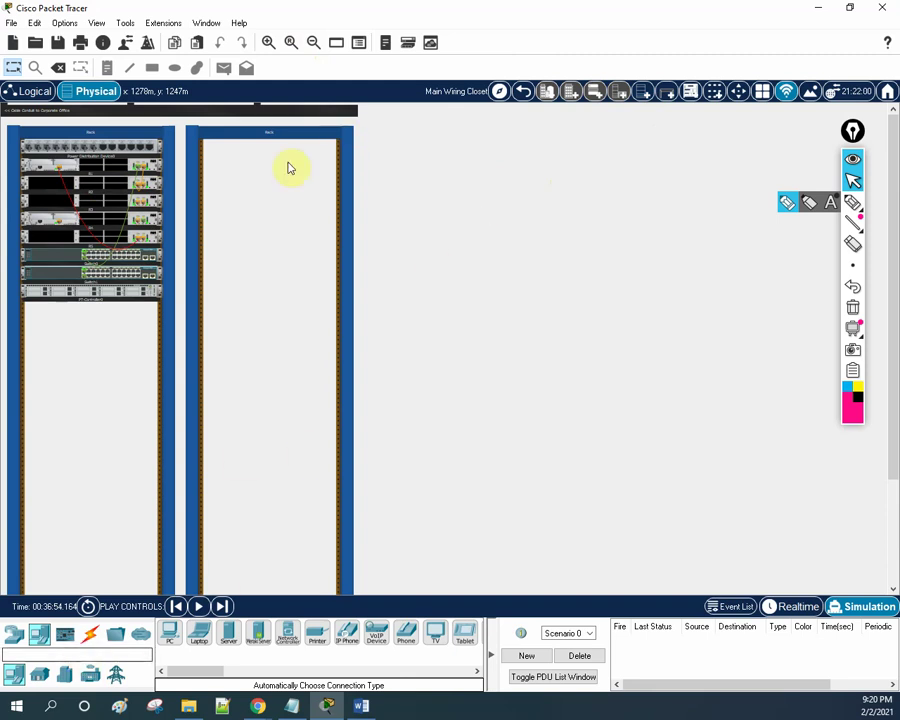
Step: Place 2811 routers, with Router6 under Power Distribution Device2 and Server0 below it
click(14, 634)
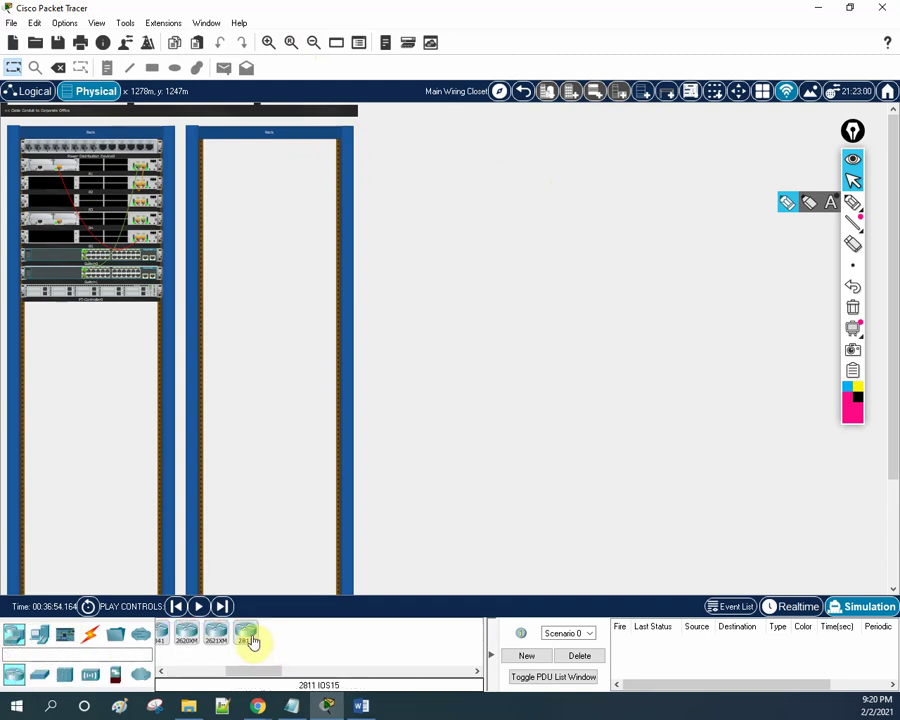
drag(252, 641, 276, 152)
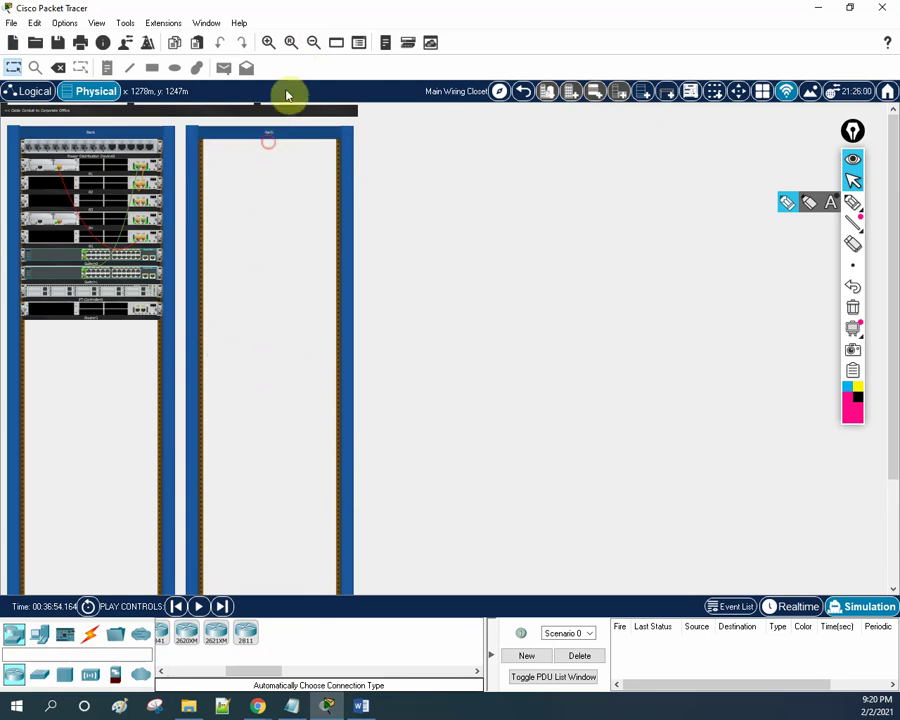
click(268, 42)
click(268, 42)
click(268, 42)
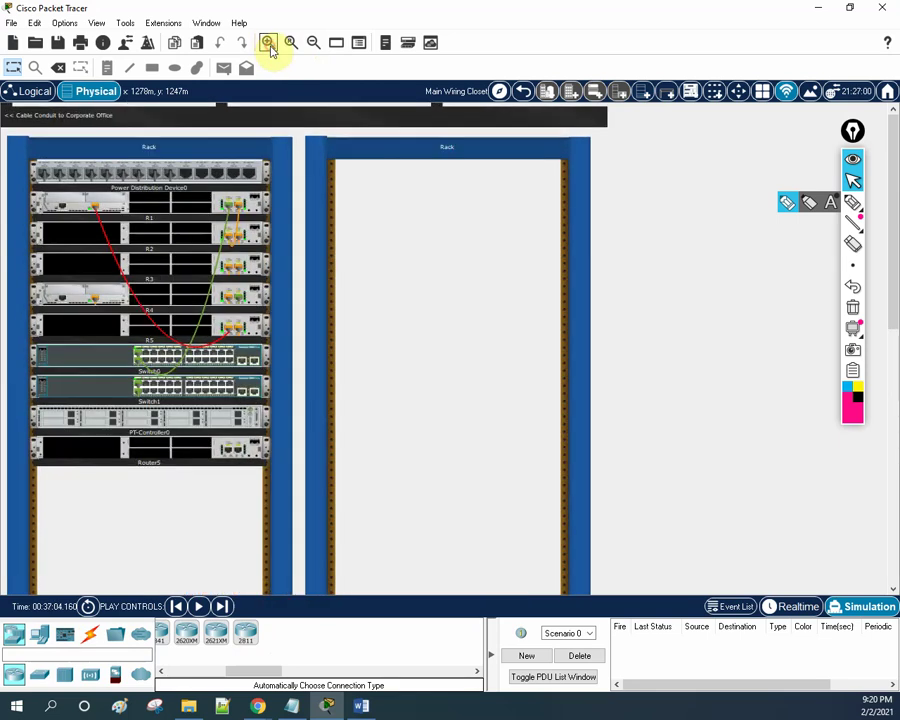
drag(248, 636, 456, 414)
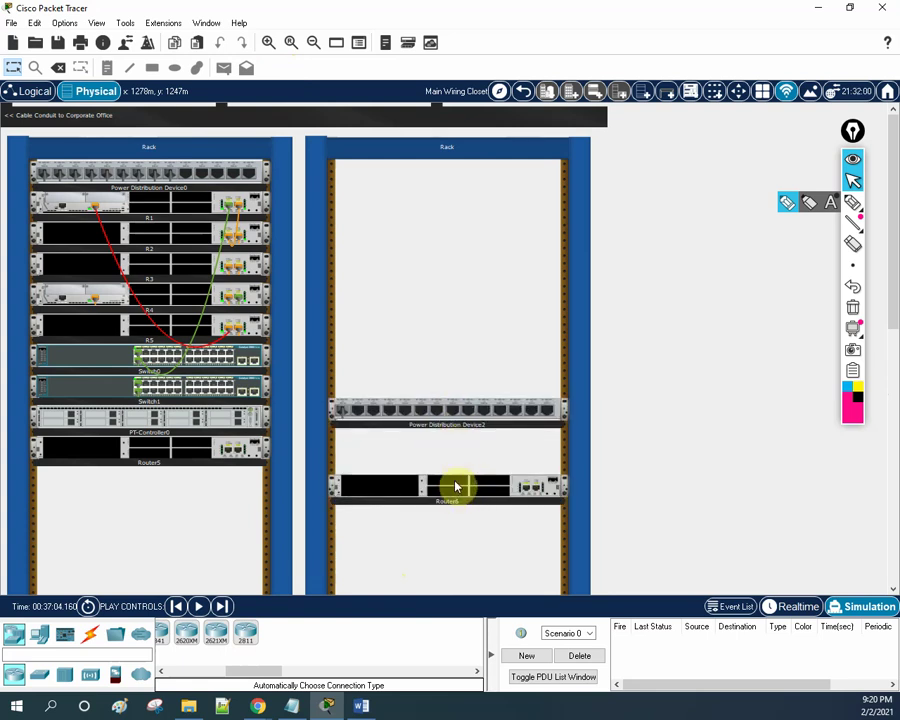
drag(456, 487, 456, 440)
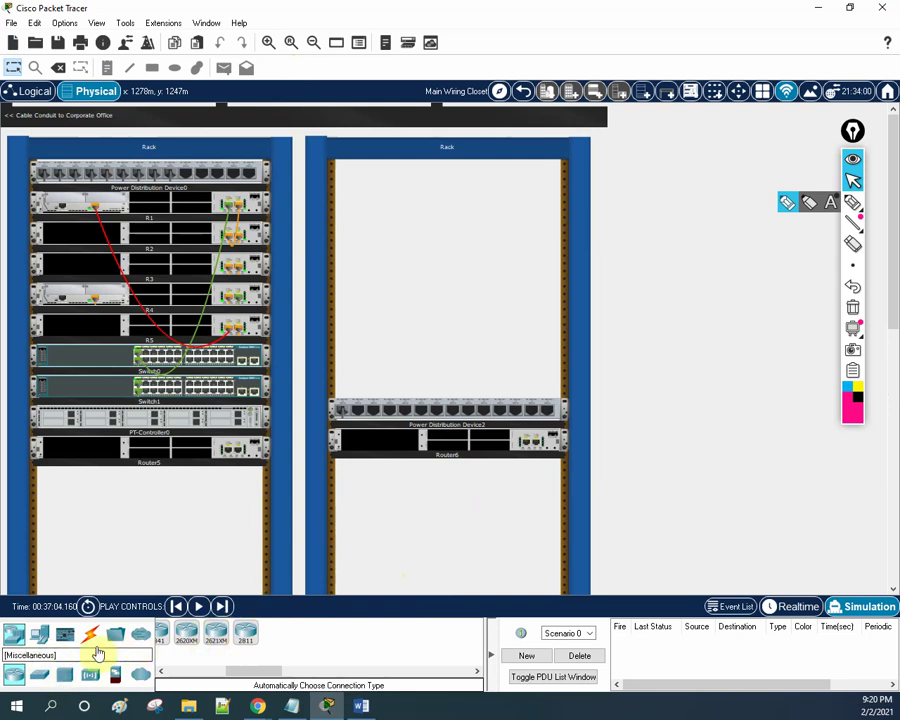
click(38, 632)
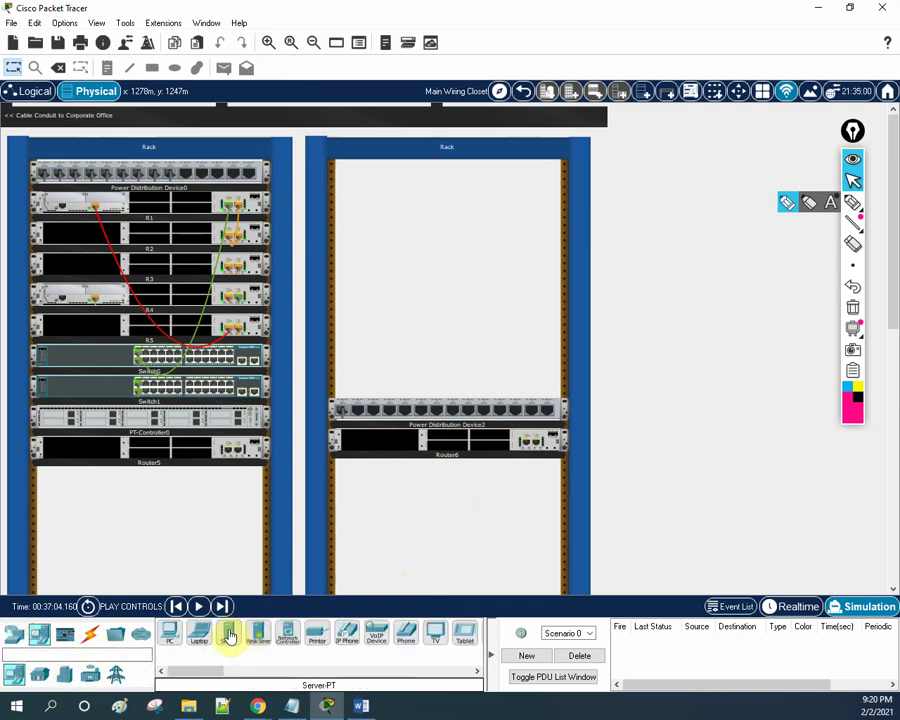
drag(229, 636, 455, 464)
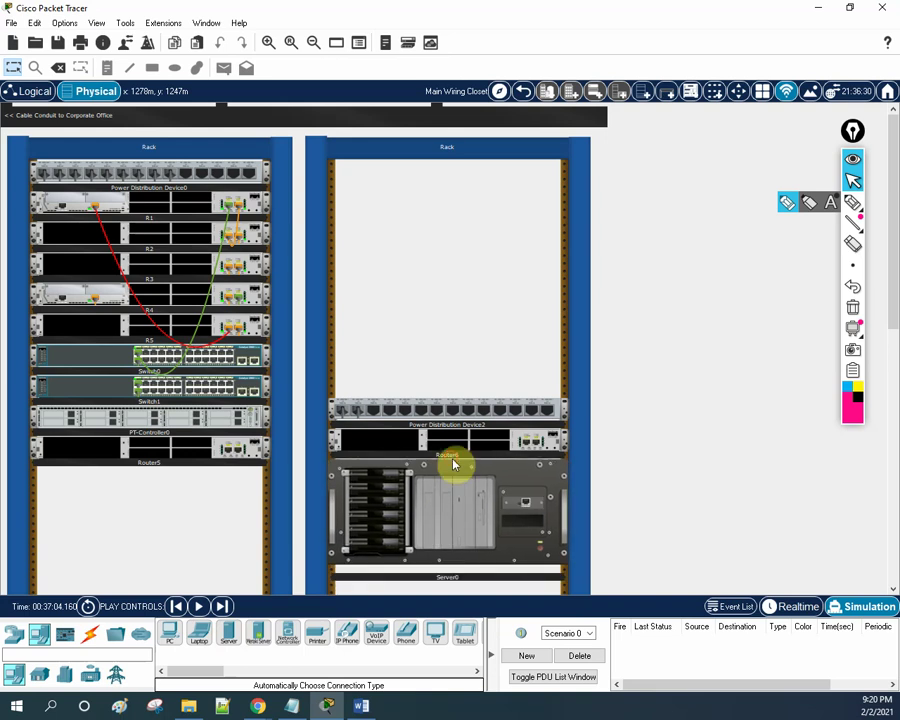
Step: Cable Router6's FastEthernet0/1 port to Server0's FastEthernet0 port
click(91, 638)
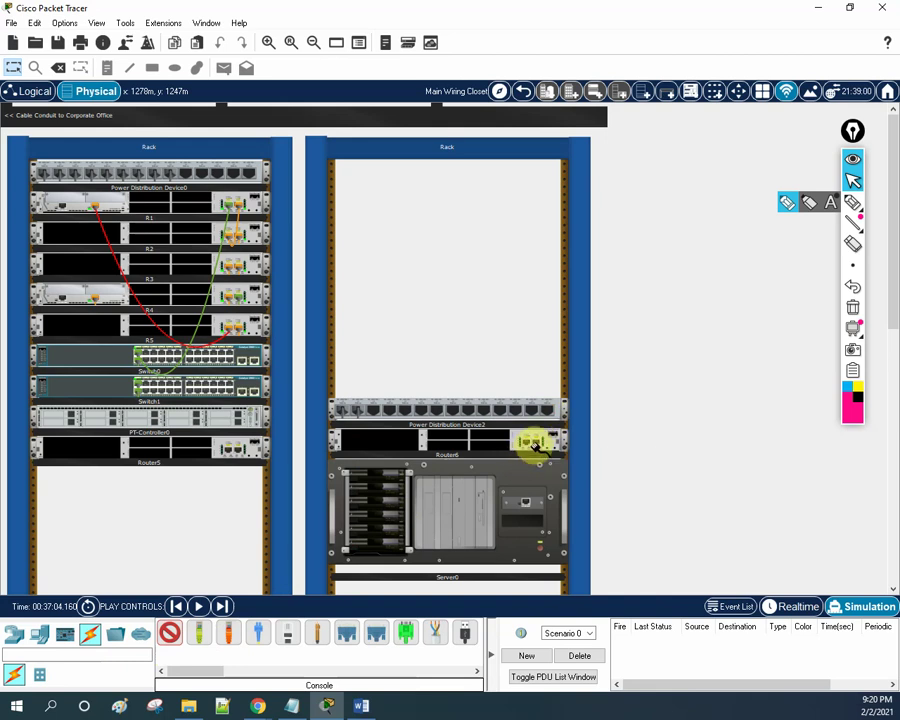
click(531, 443)
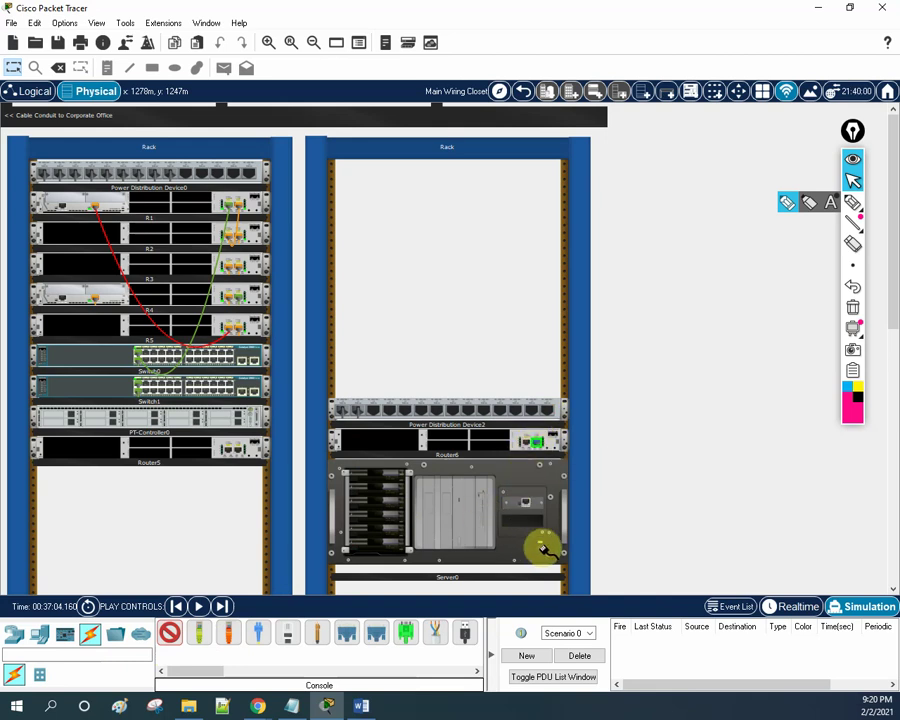
click(525, 498)
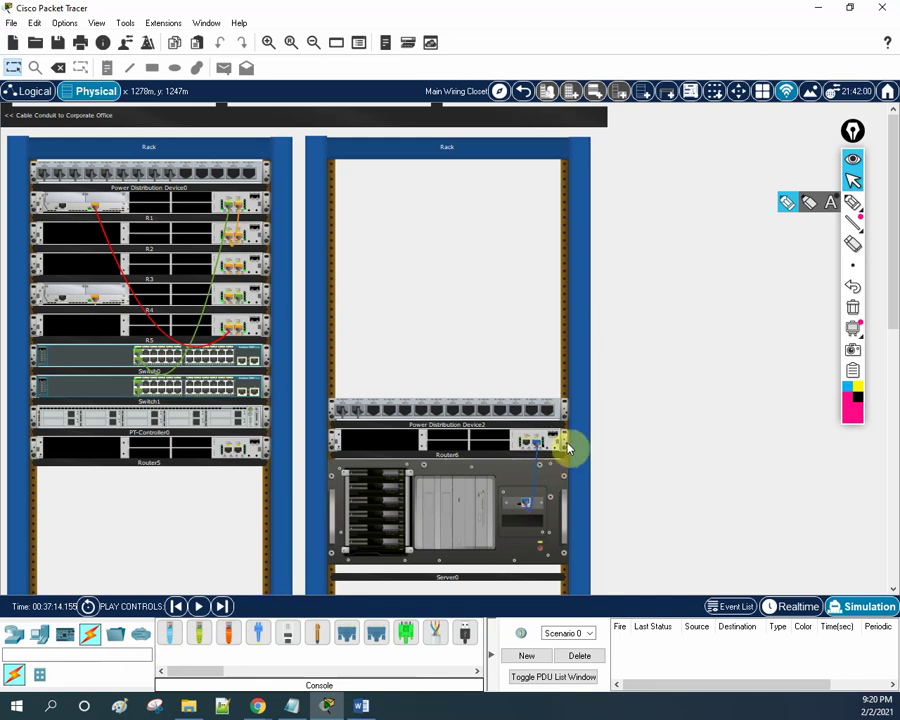
Step: Manage all cables on the rack, then unmanage Server0's cables
right_click(570, 443)
click(592, 467)
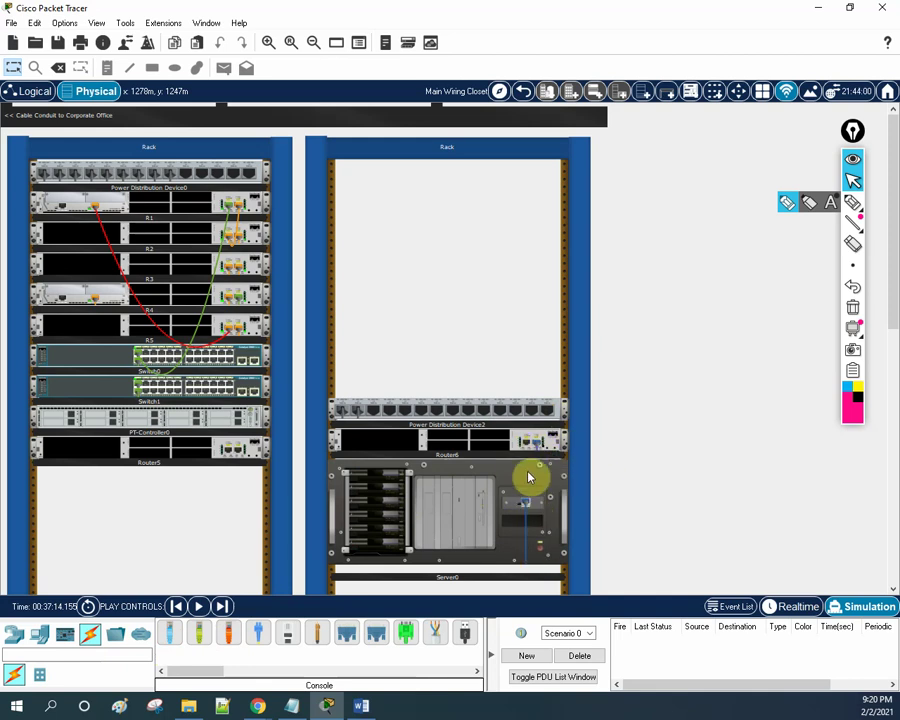
right_click(561, 468)
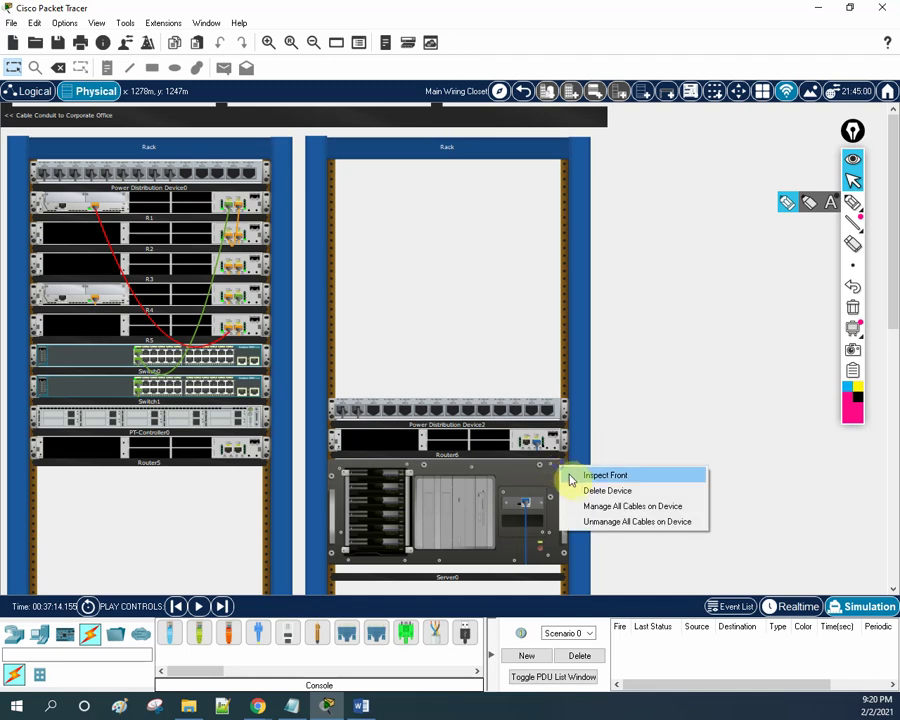
click(591, 524)
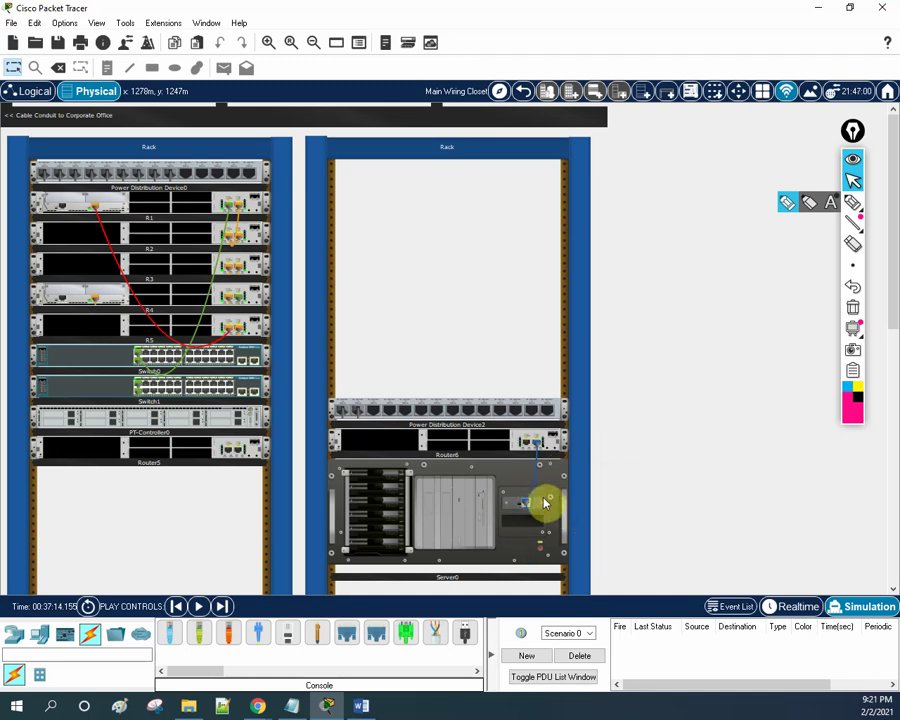
scroll(545, 503, down, 1)
scroll(548, 493, up, 1)
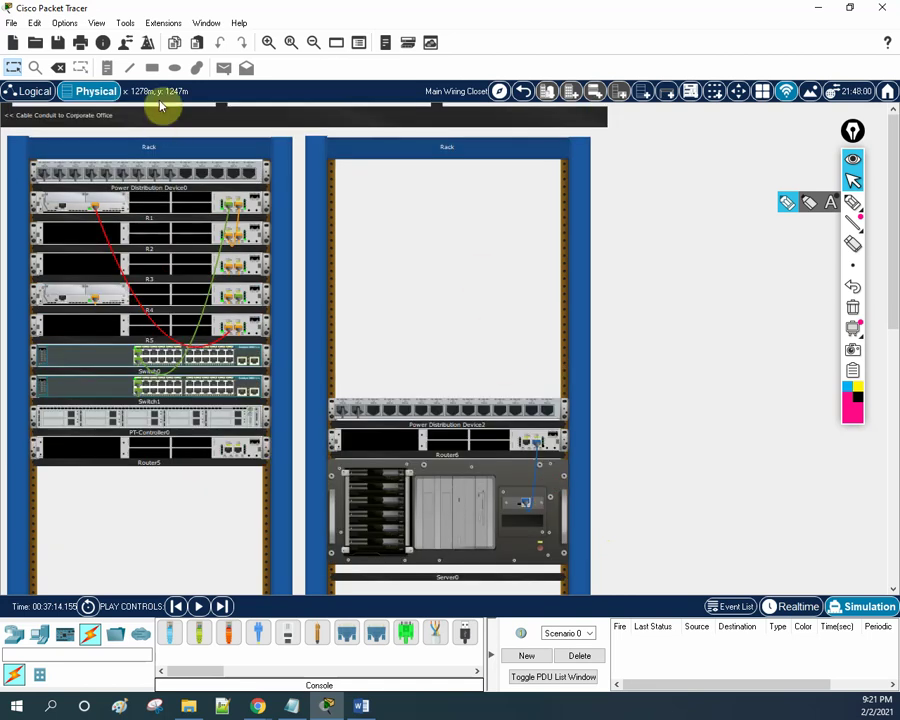
click(265, 42)
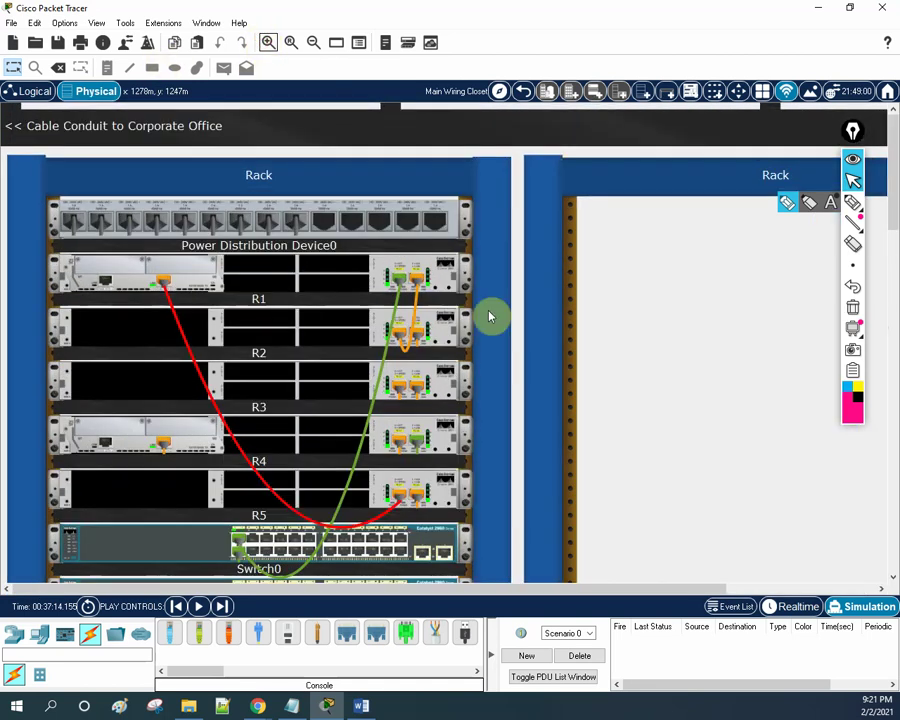
scroll(528, 325, up, 3)
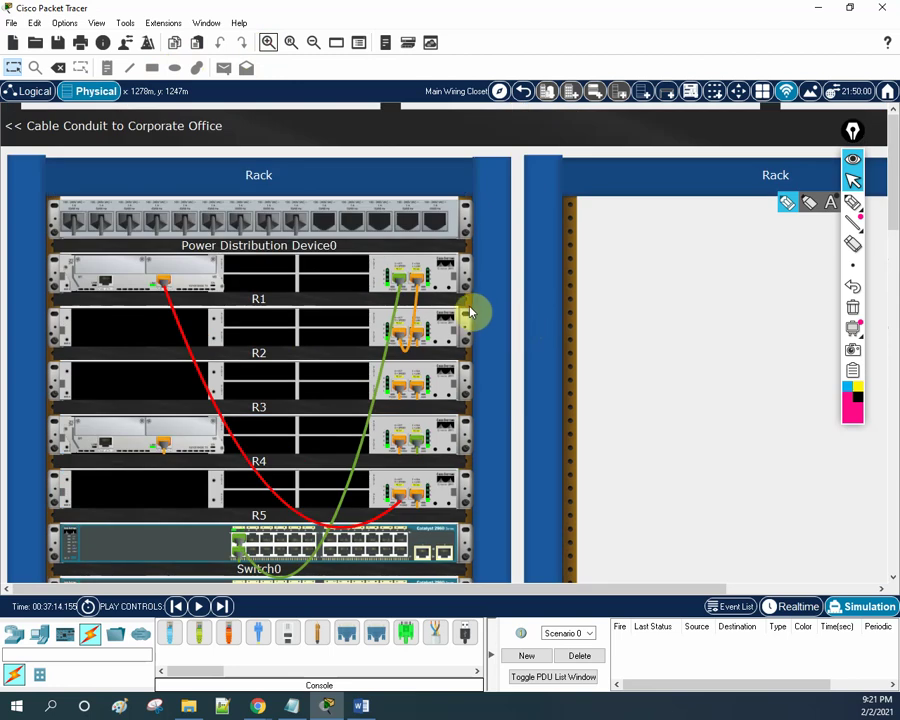
scroll(470, 311, down, 1)
scroll(329, 297, up, 1)
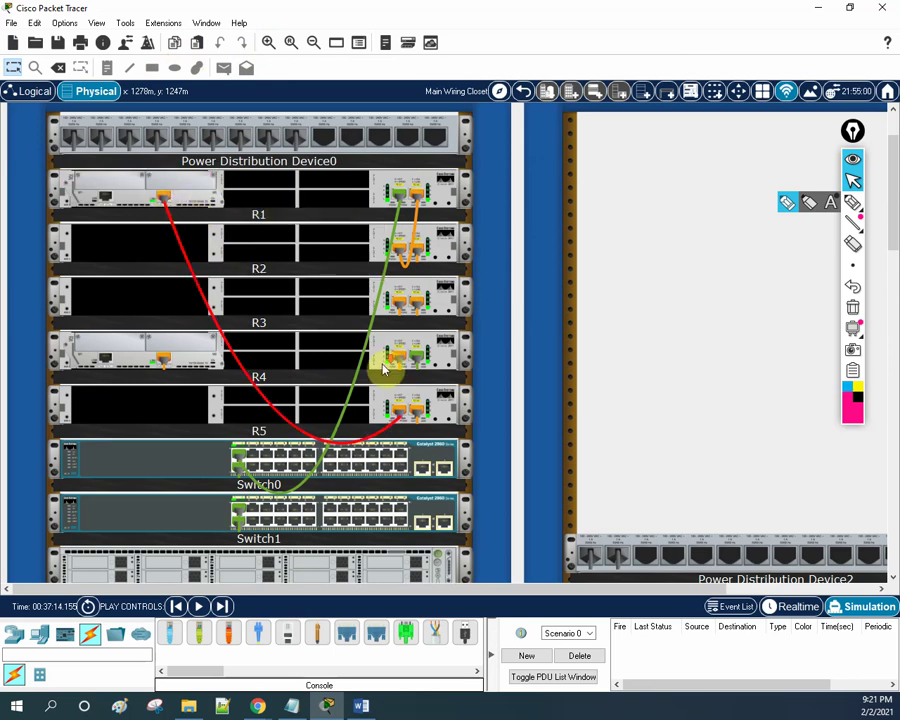
scroll(382, 362, down, 1)
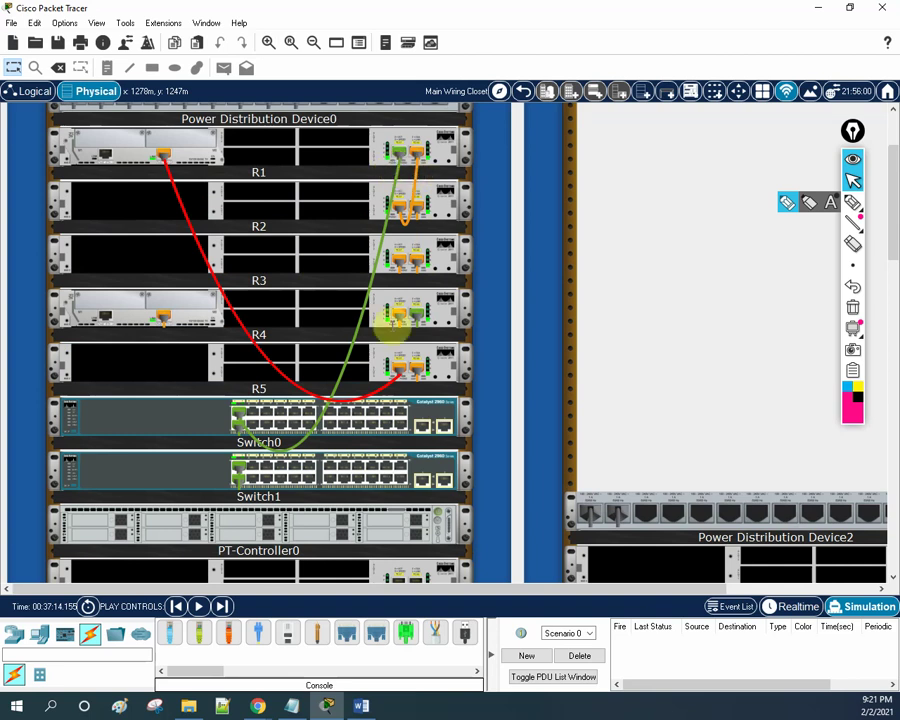
scroll(390, 340, down, 2)
scroll(396, 362, up, 2)
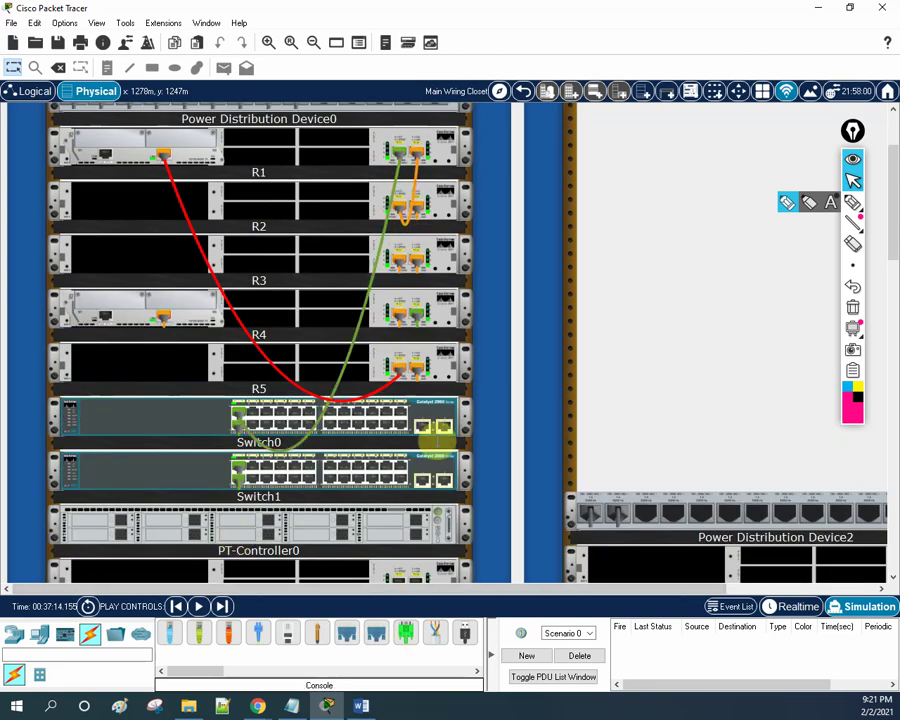
scroll(486, 256, up, 3)
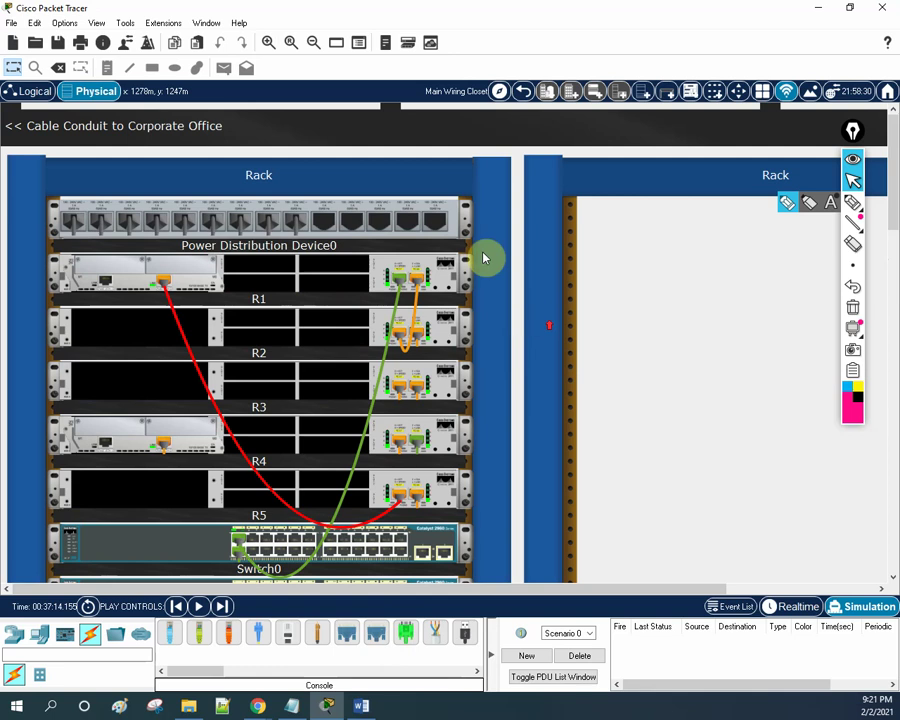
click(291, 42)
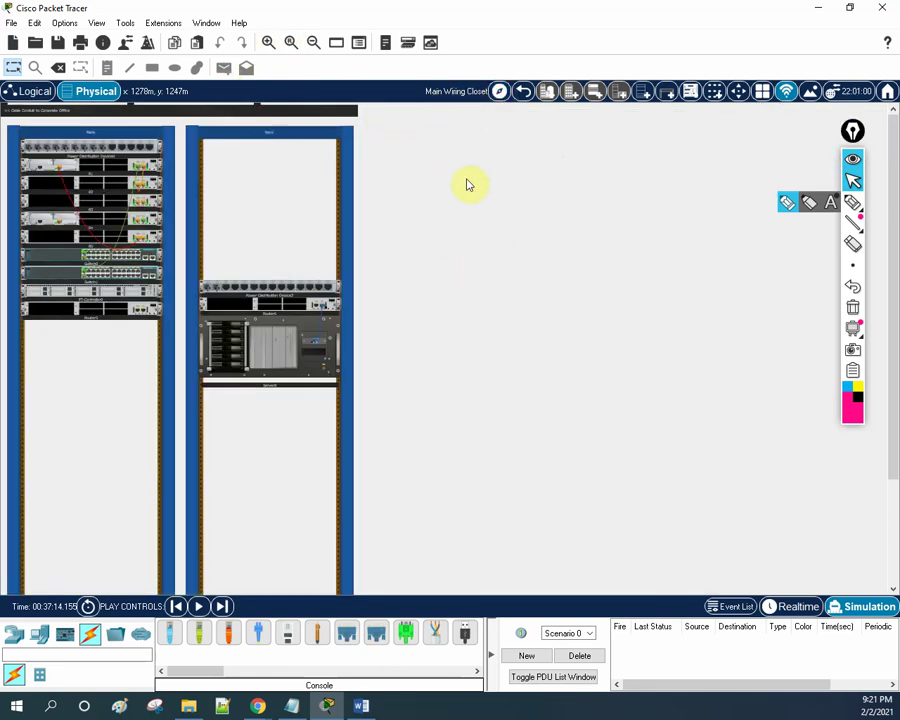
click(30, 92)
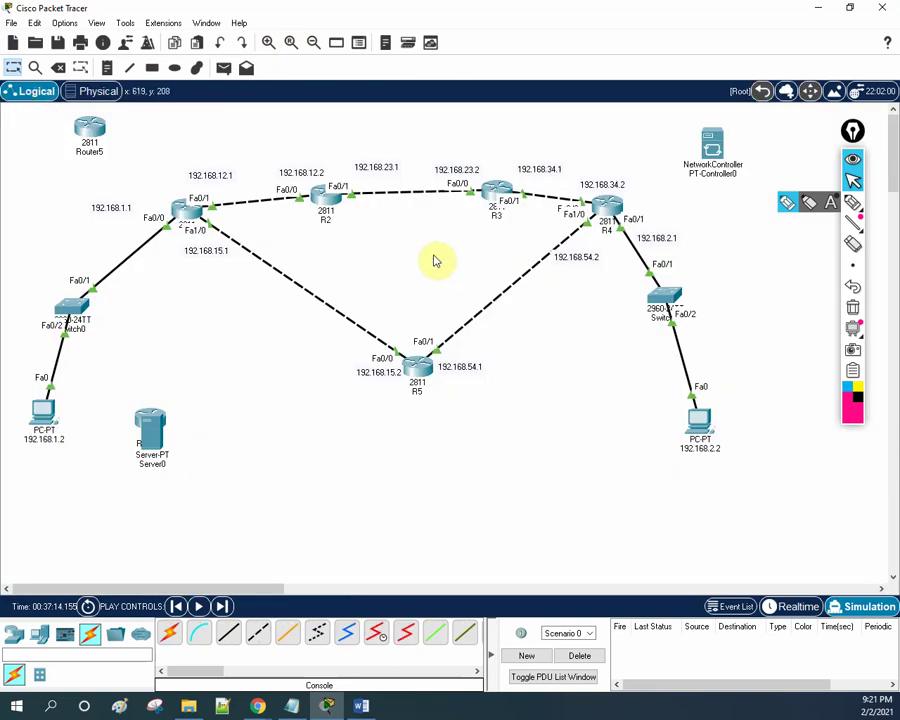
click(100, 92)
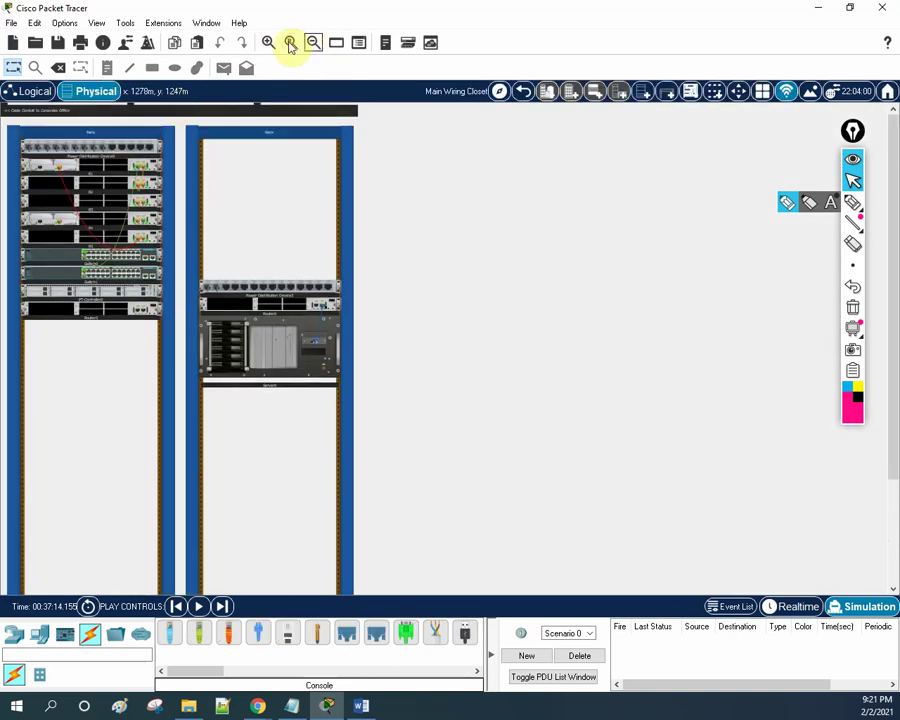
click(267, 43)
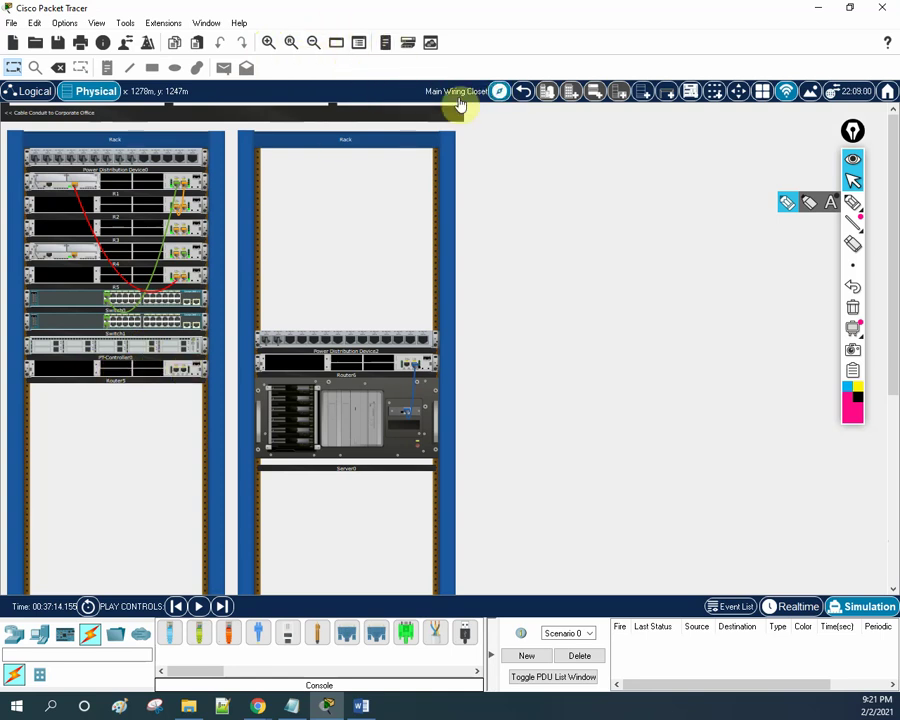
Step: Open the Physical Locations list and enlarge it to show the full tree
click(499, 93)
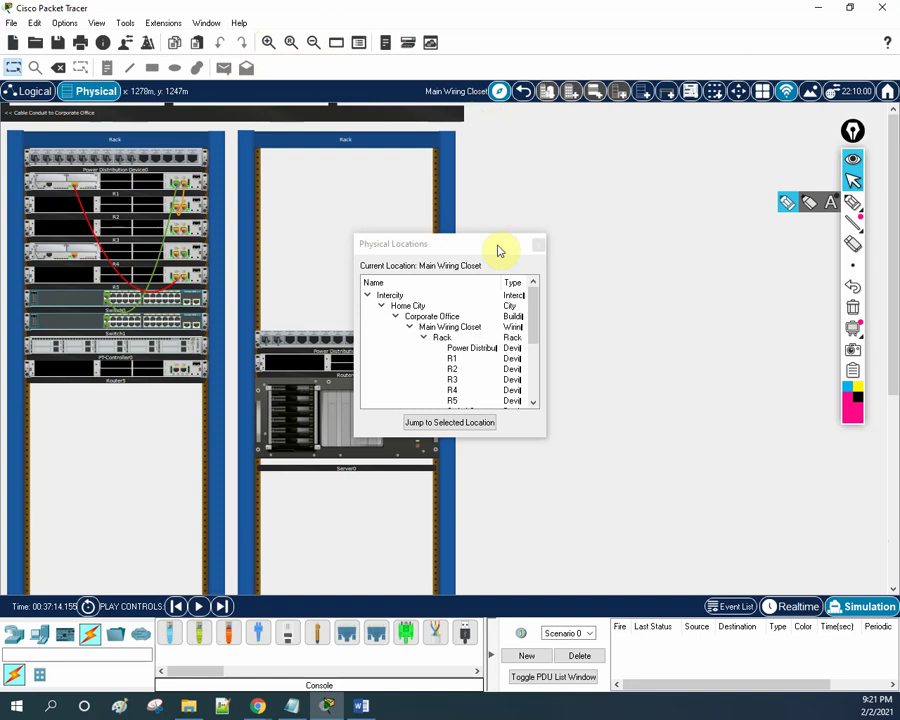
drag(550, 275, 750, 304)
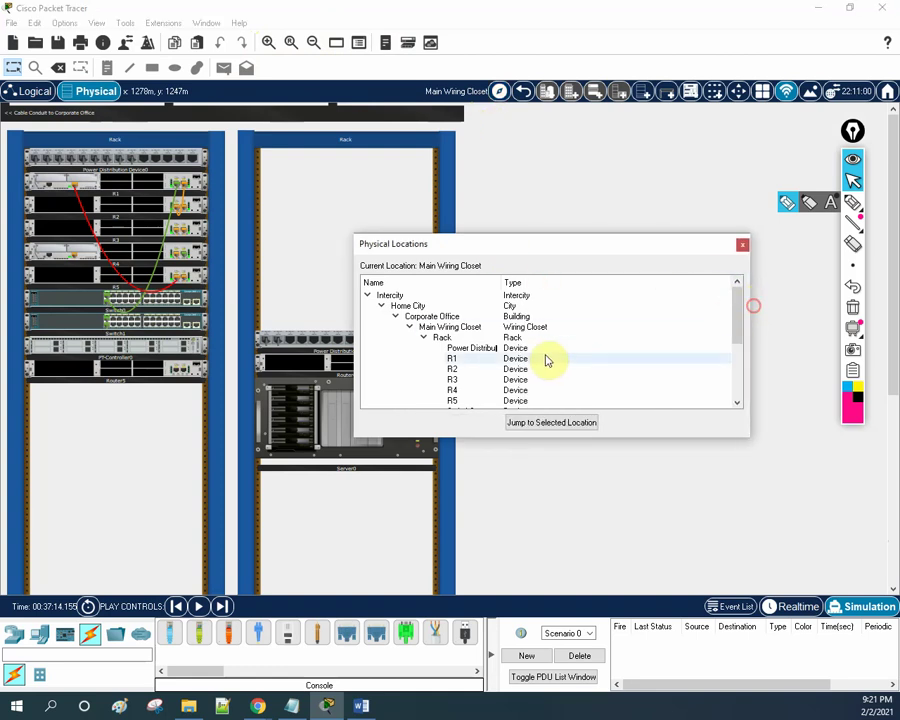
scroll(548, 357, down, 3)
scroll(480, 380, up, 2)
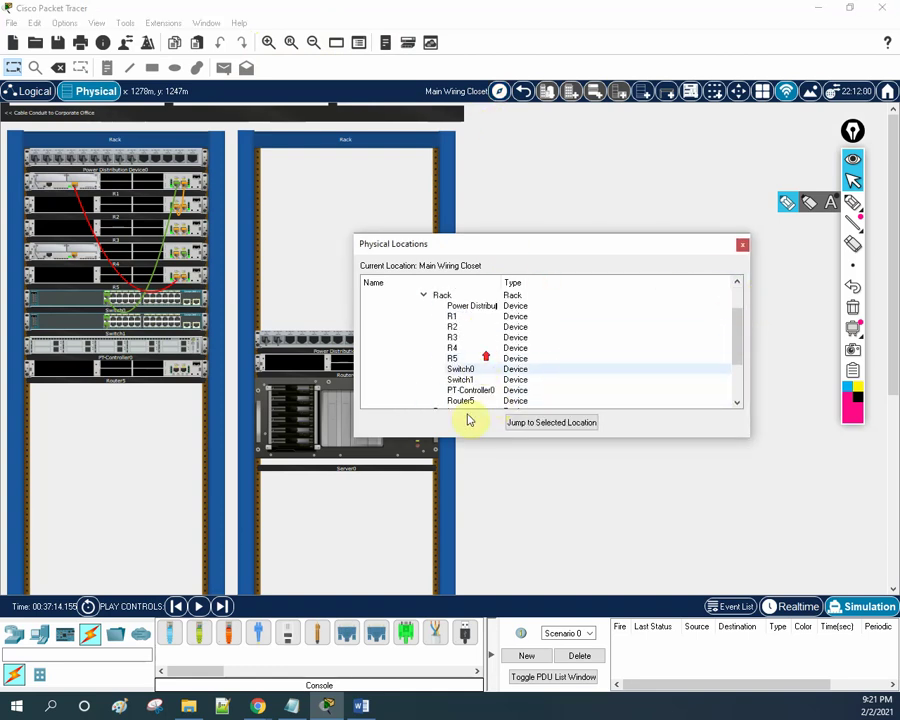
drag(478, 440, 510, 530)
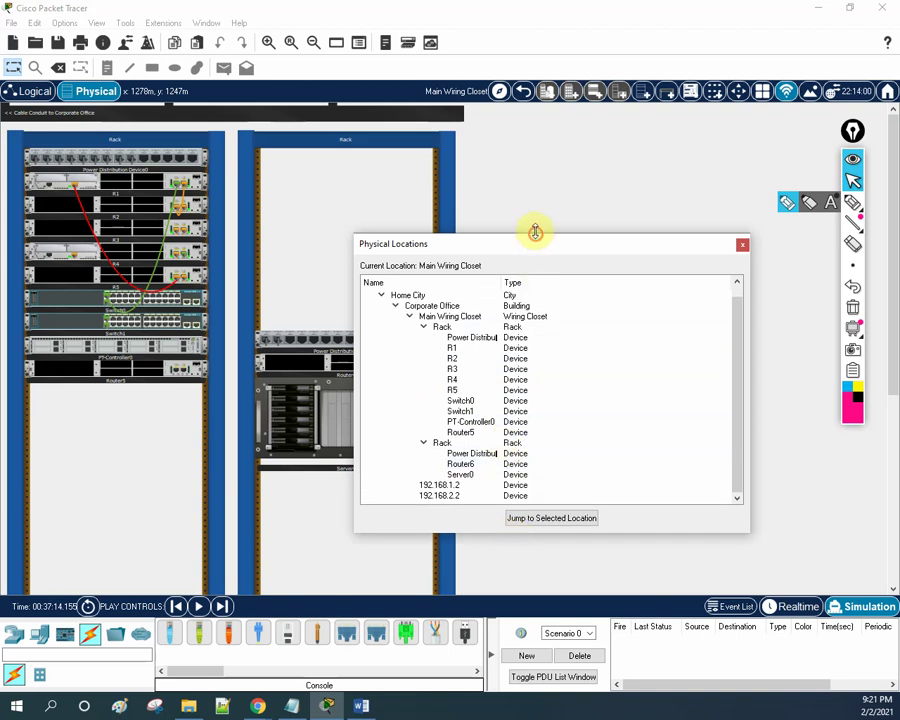
drag(535, 232, 524, 131)
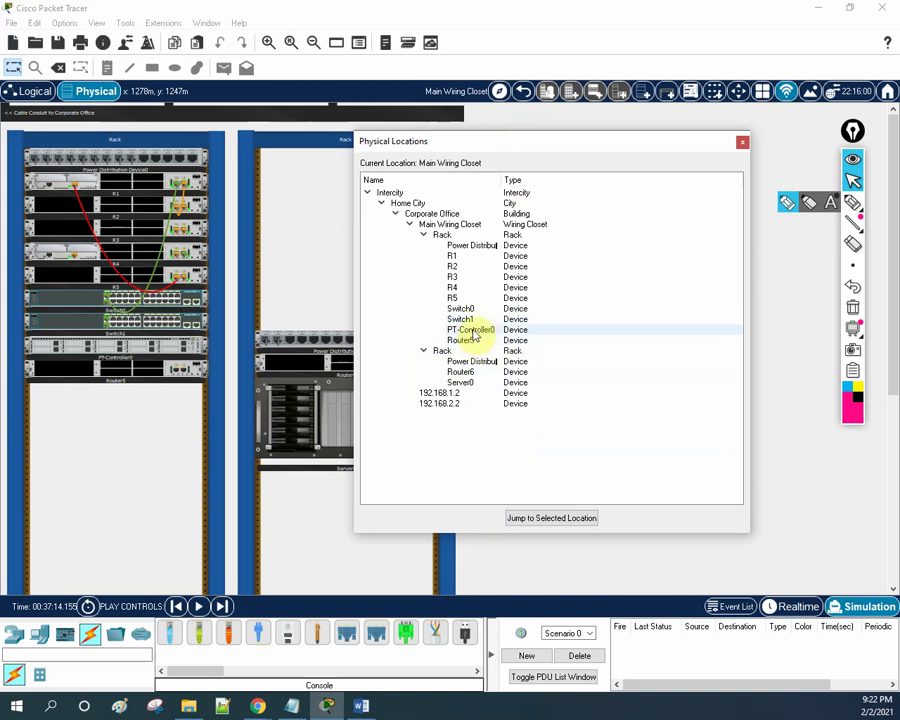
Step: Jump to the 192.168.2.2 PC's location, then return to the Main Wiring Closet racks
click(443, 405)
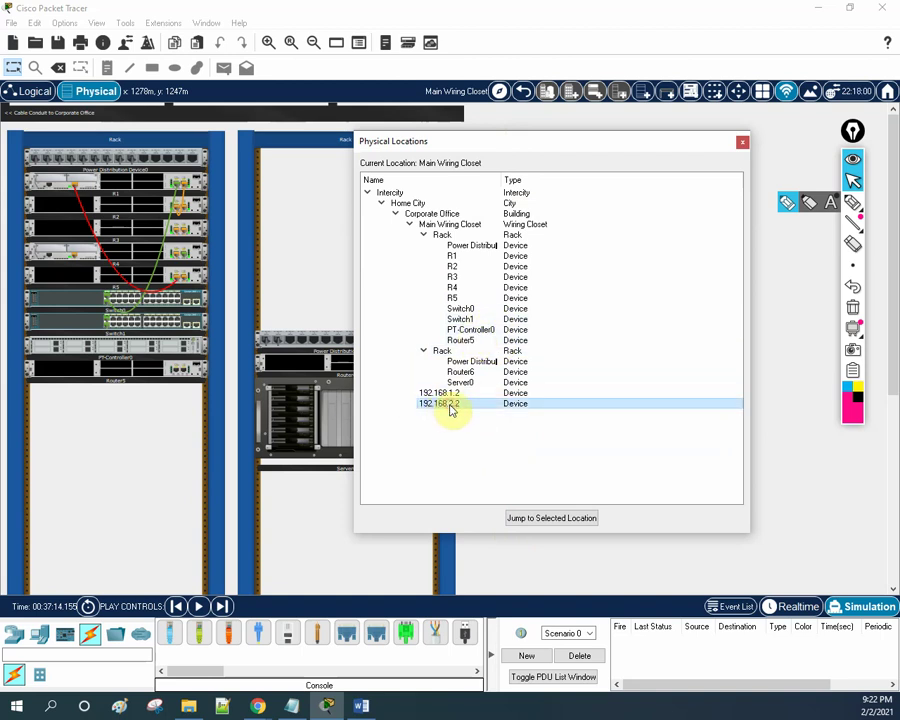
click(535, 520)
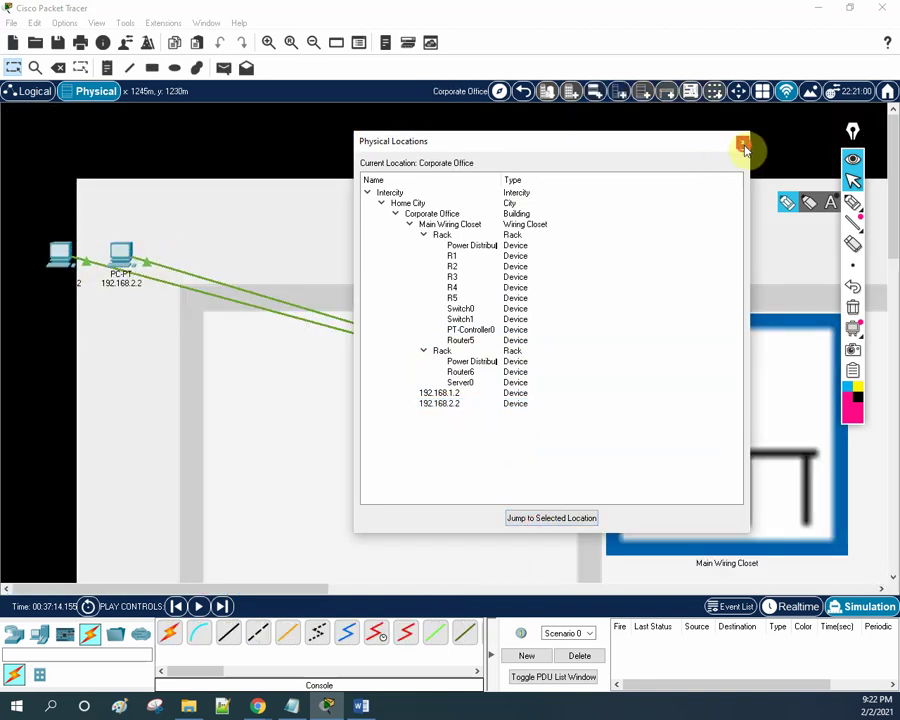
click(744, 148)
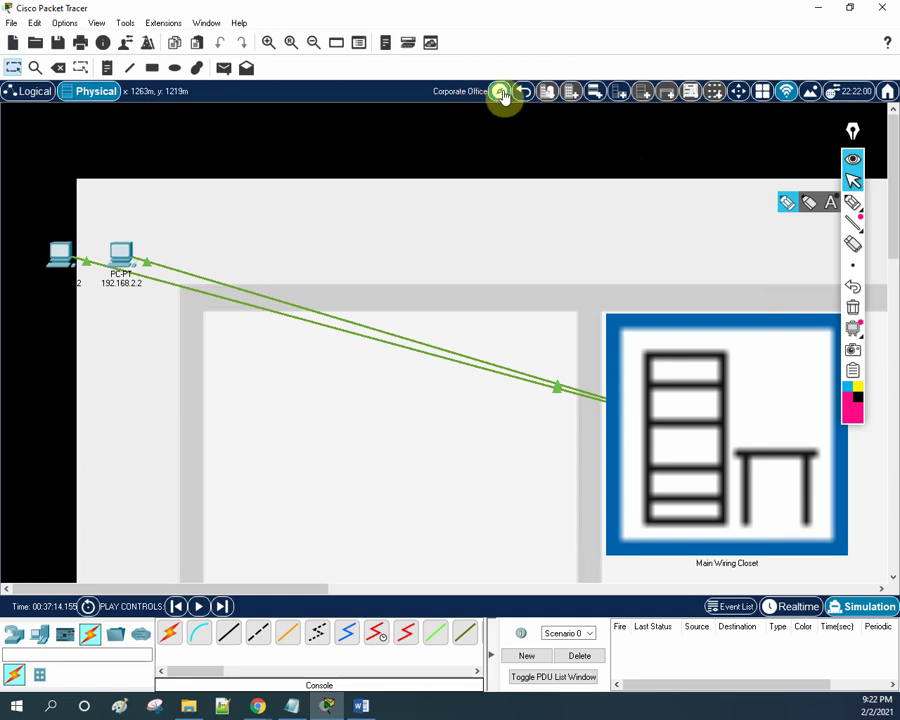
click(710, 368)
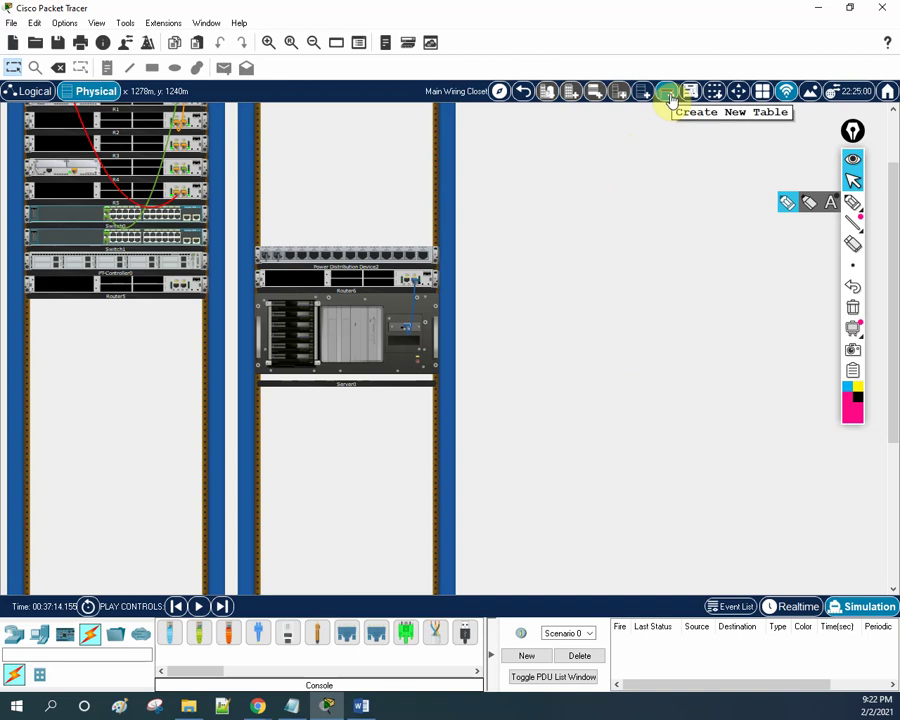
Step: Add a new table to the Main Wiring Closet
click(666, 92)
scroll(620, 330, down, 3)
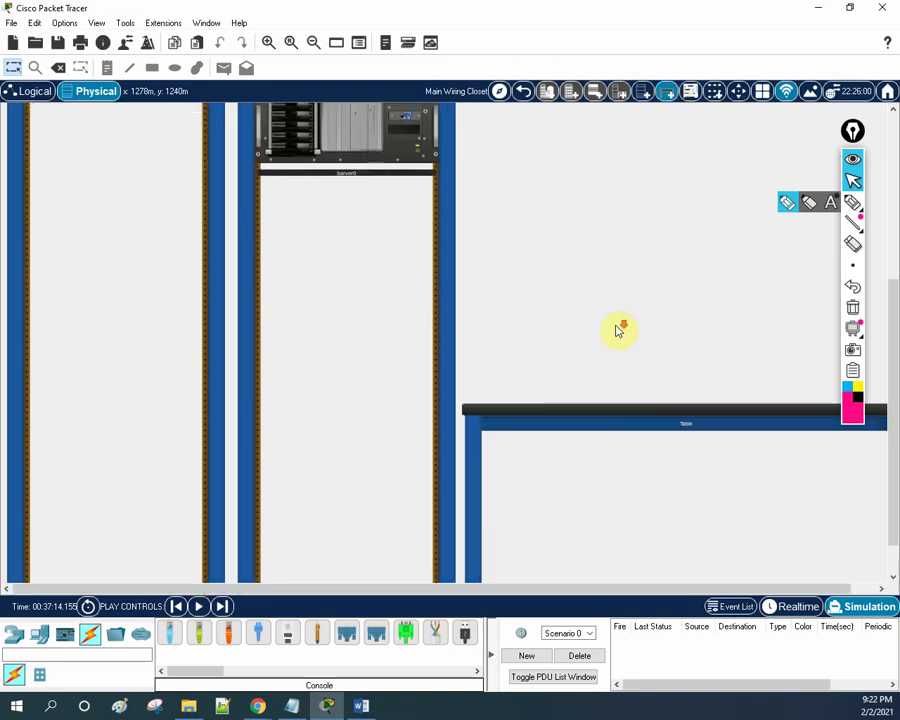
scroll(617, 331, down, 1)
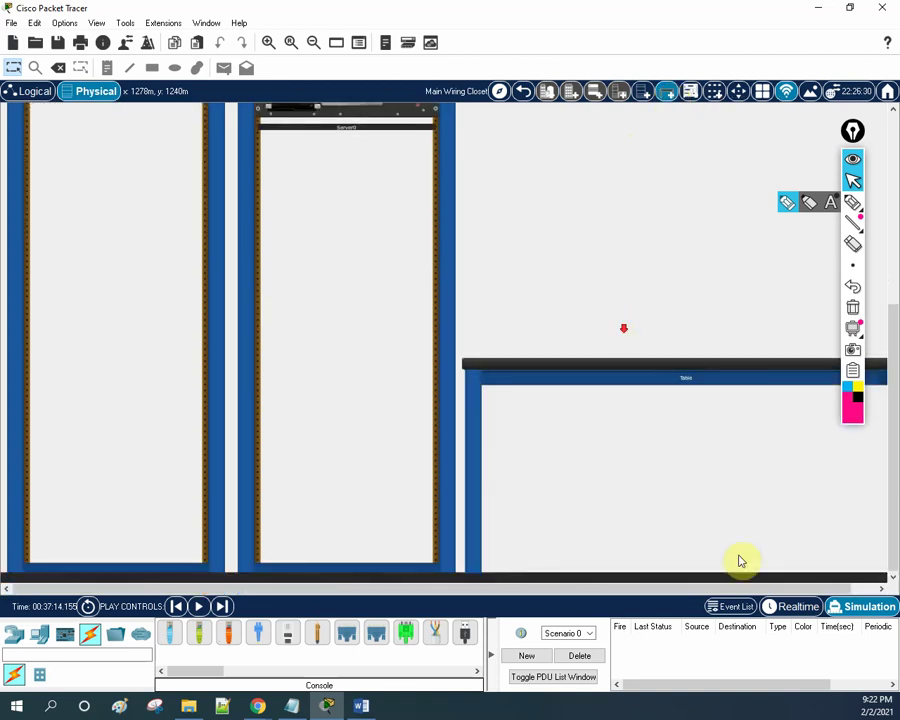
Step: Delete the second rack holding Router6 and Server0, confirming with Yes
click(292, 43)
scroll(343, 176, up, 3)
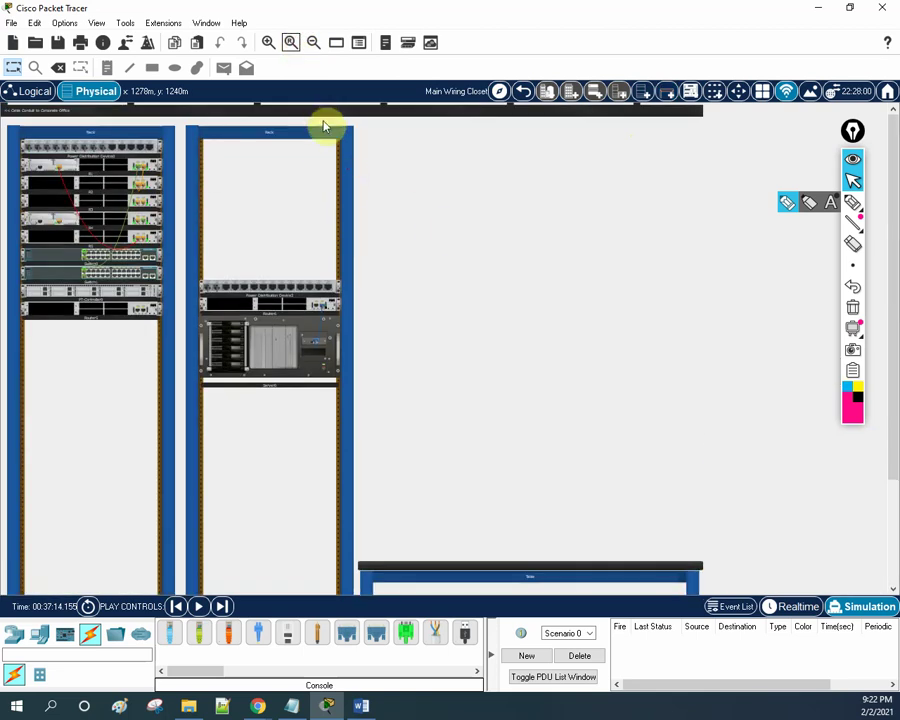
click(334, 137)
right_click(351, 165)
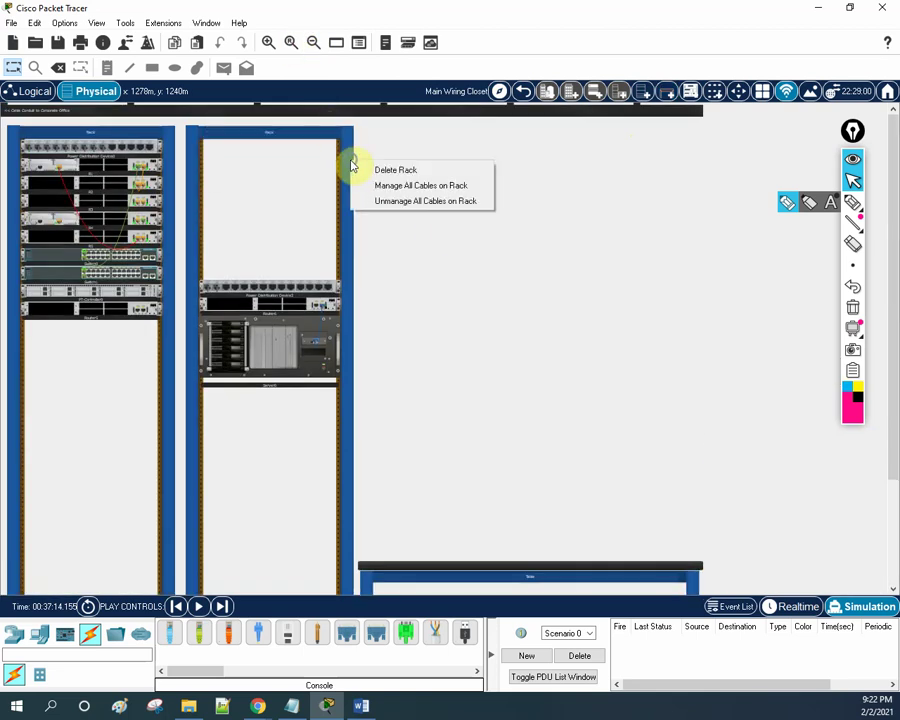
click(373, 169)
click(485, 371)
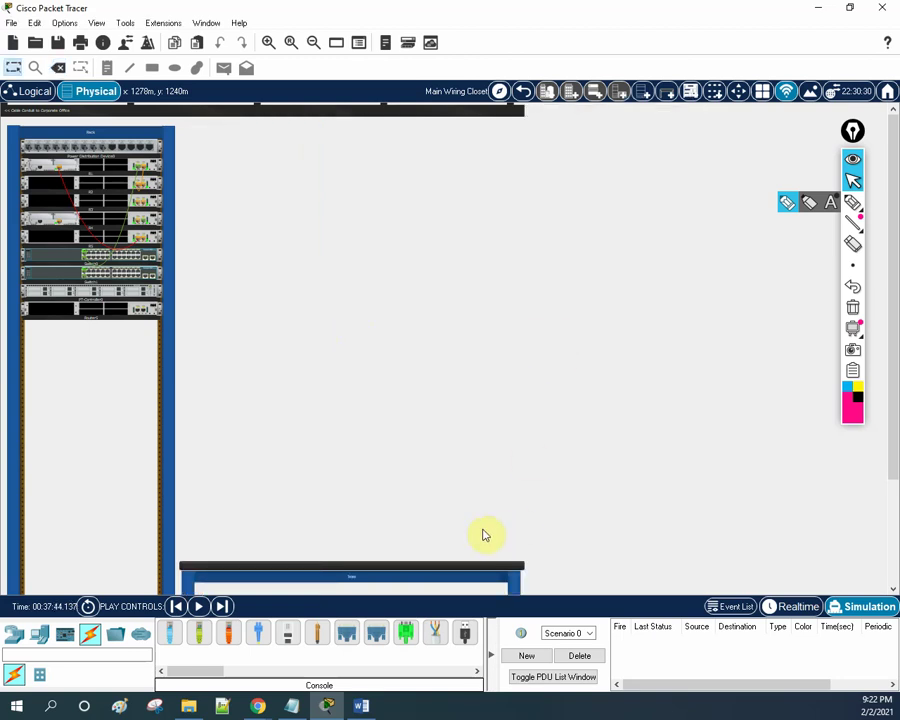
scroll(470, 535, down, 3)
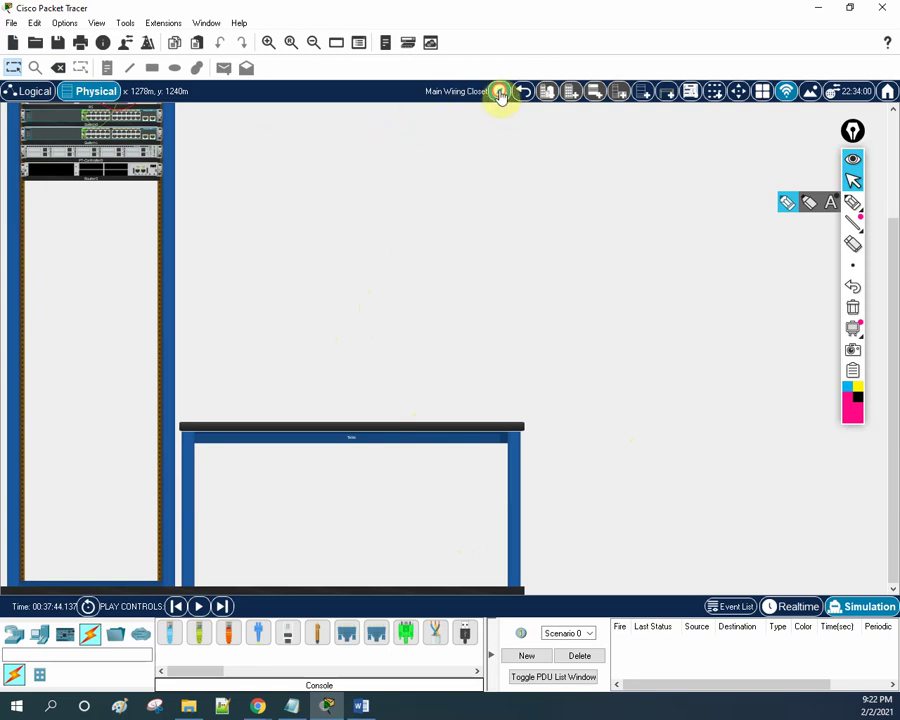
click(500, 95)
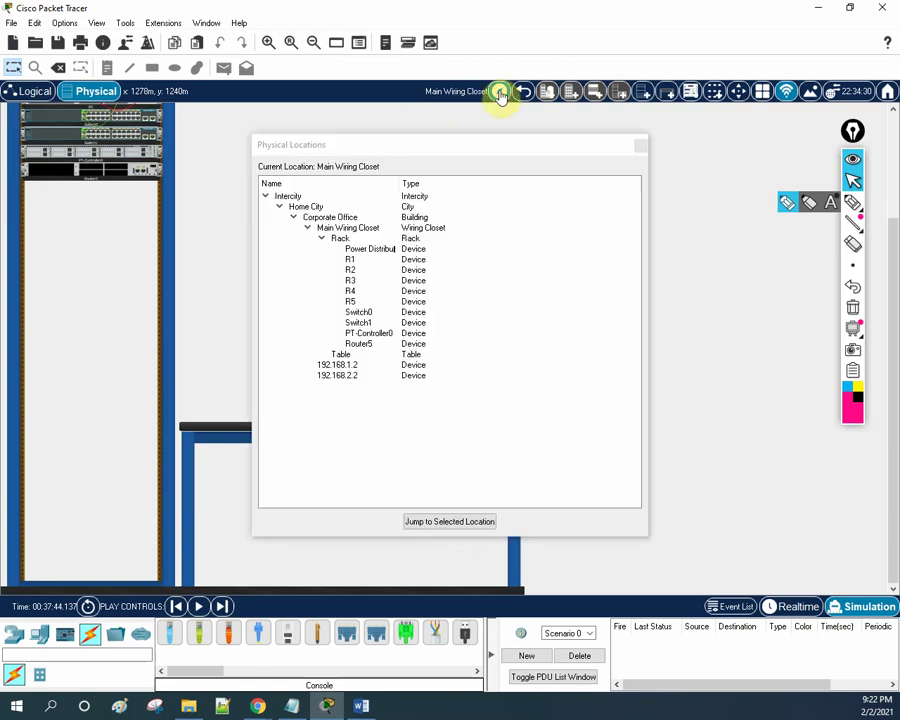
Step: Move PCs 192.168.1.2 and 192.168.2.2 onto the Table and set them side by side
click(324, 366)
click(357, 356)
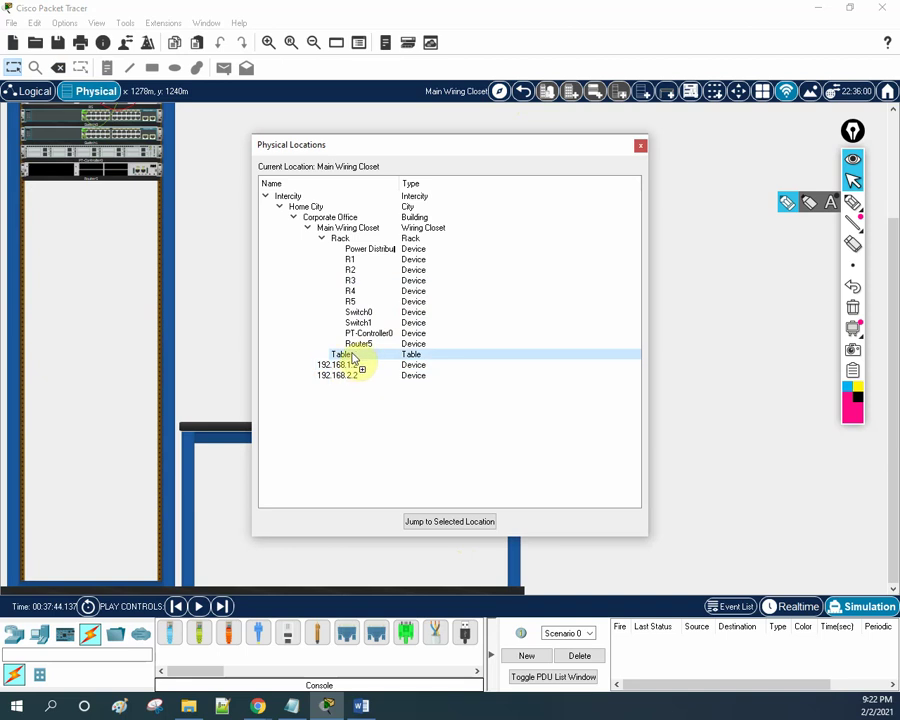
drag(352, 358, 350, 360)
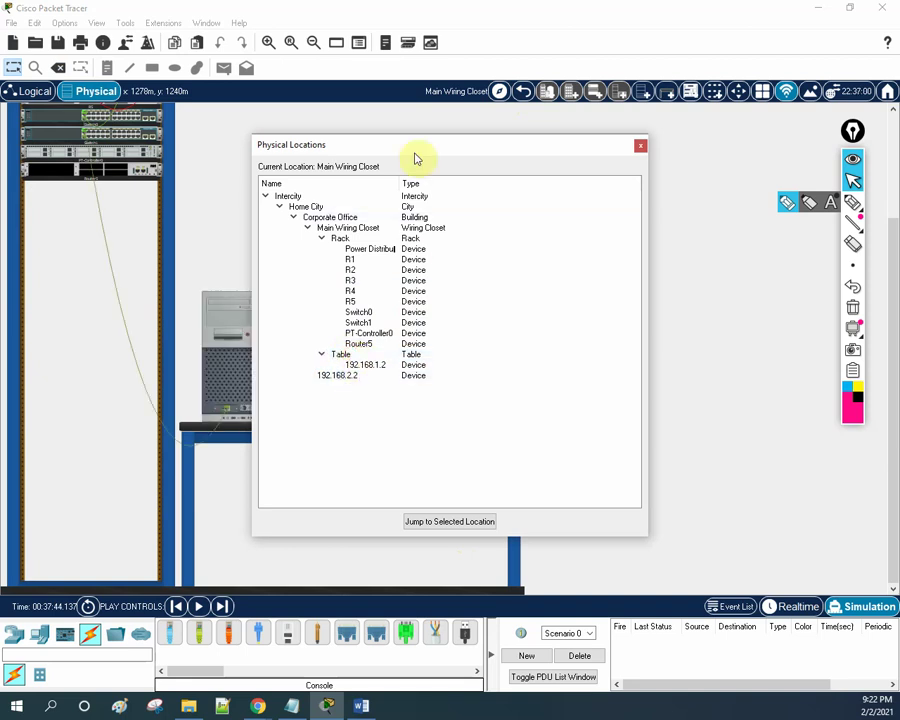
drag(420, 146, 642, 113)
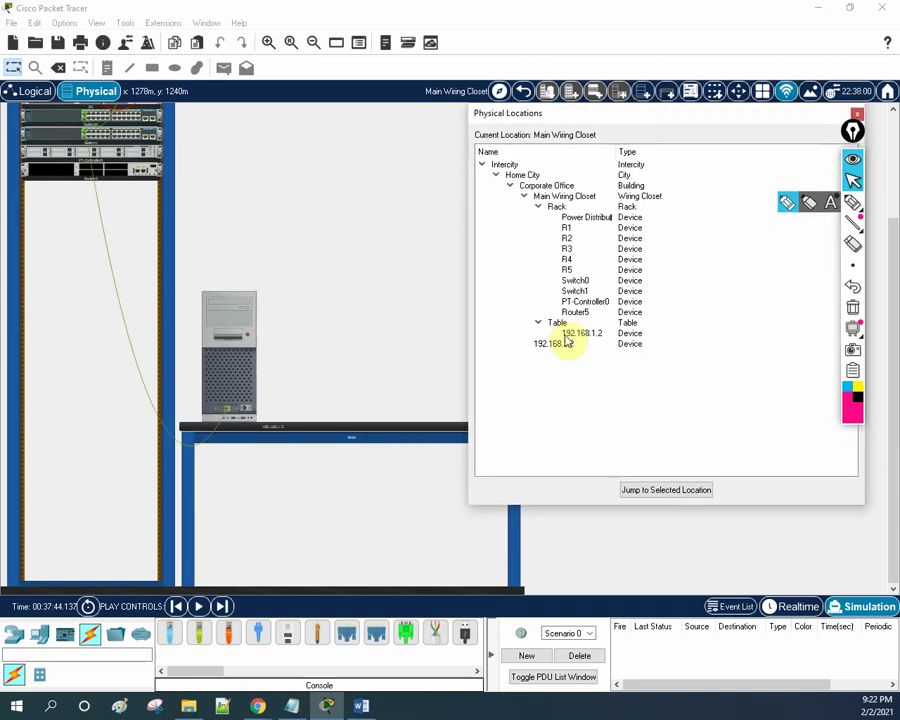
drag(551, 347, 568, 327)
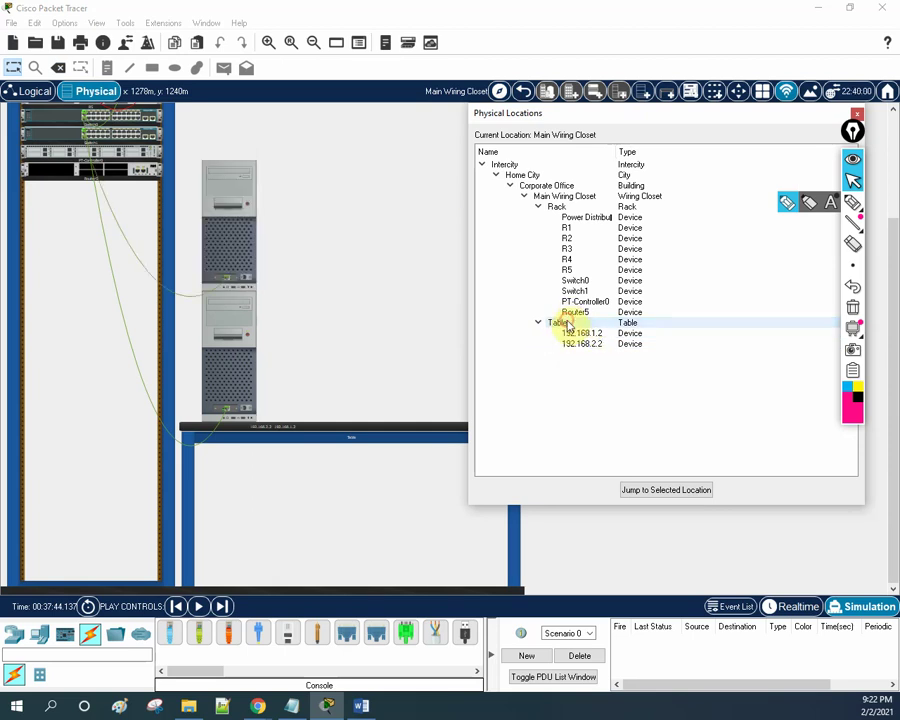
click(858, 118)
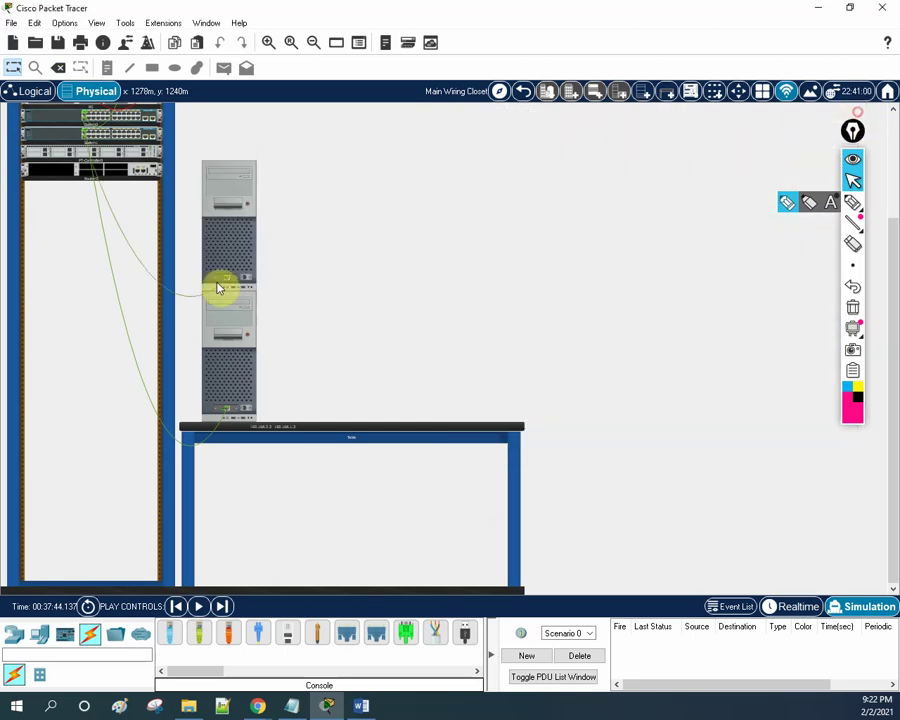
drag(217, 287, 348, 410)
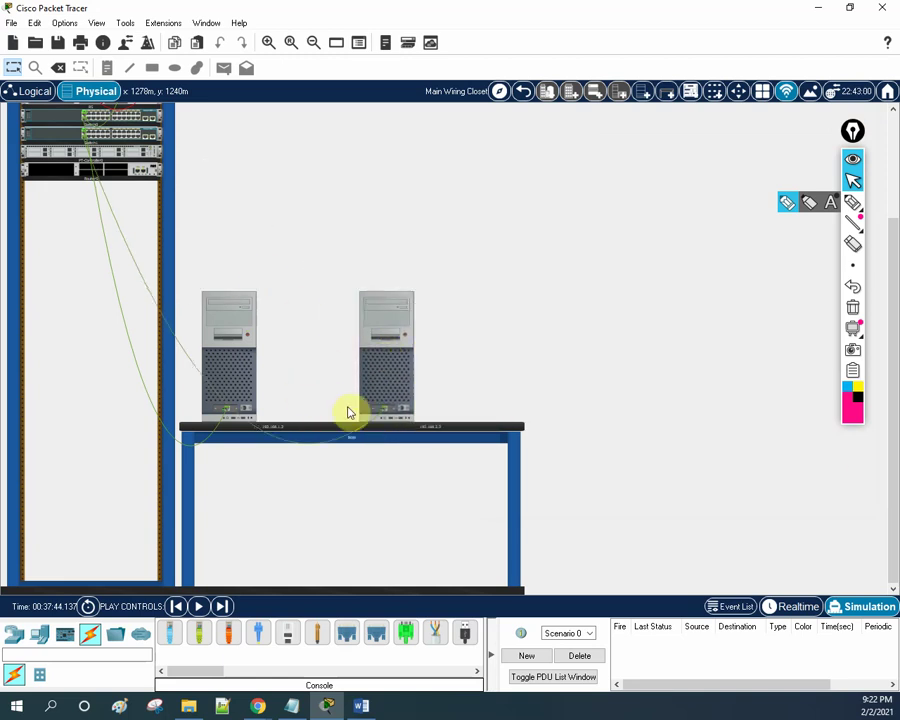
Step: Drag R1 down into the rack's empty lower slots, keeping the switch in the rack
scroll(200, 340, up, 2)
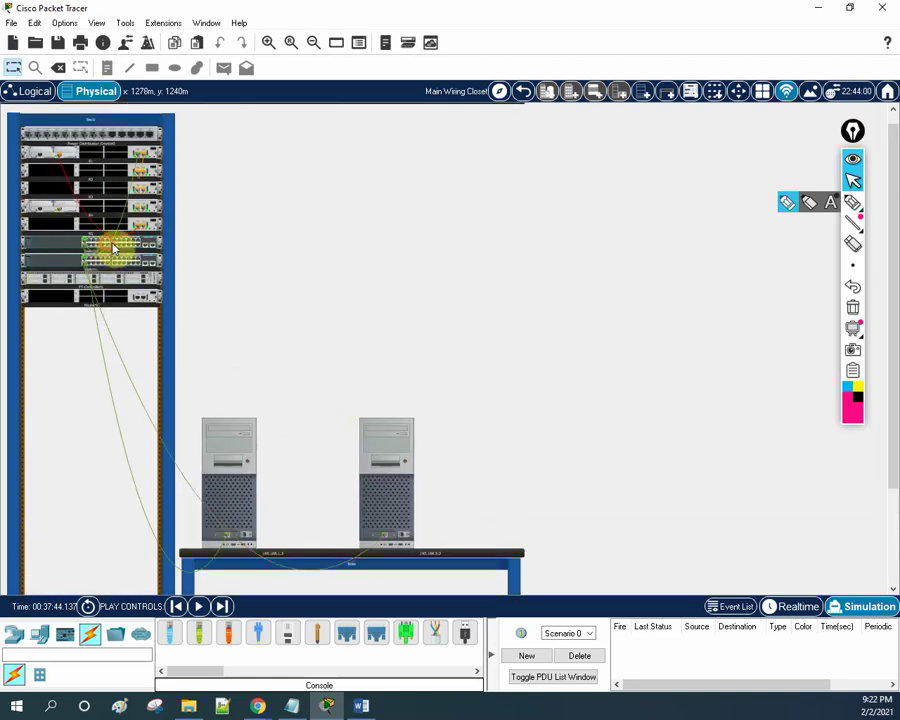
mouse_move(113, 248)
mouse_down()
mouse_move(380, 316)
mouse_move(110, 255)
mouse_up()
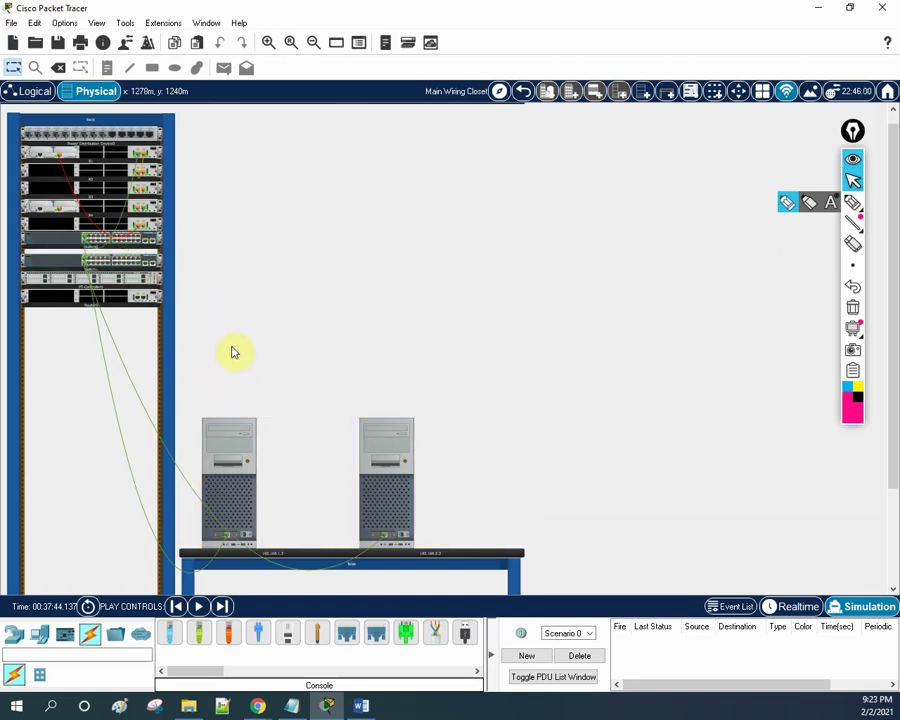
drag(121, 260, 96, 259)
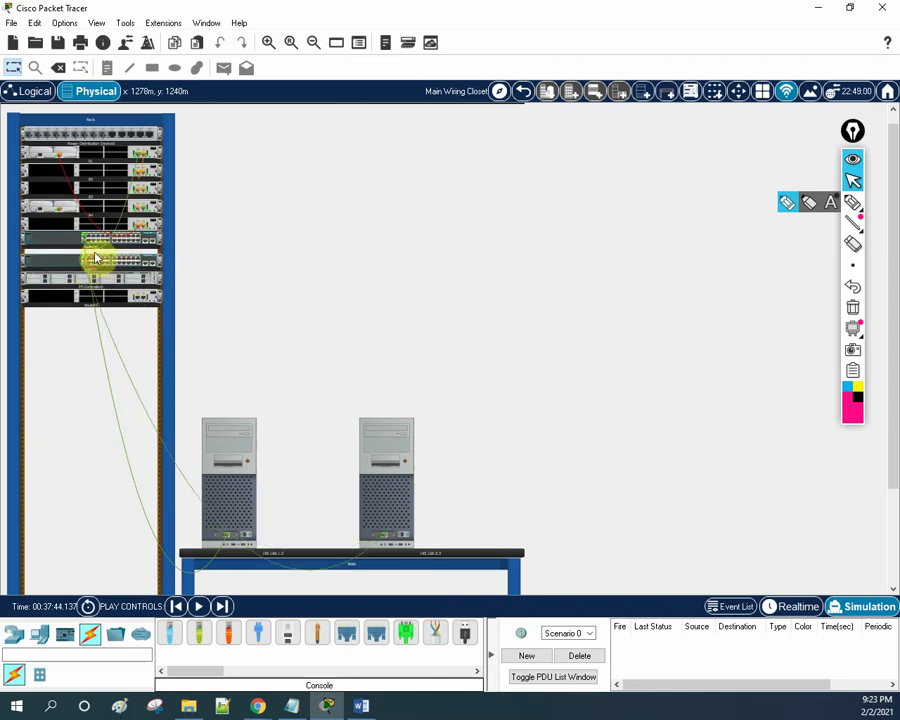
click(400, 350)
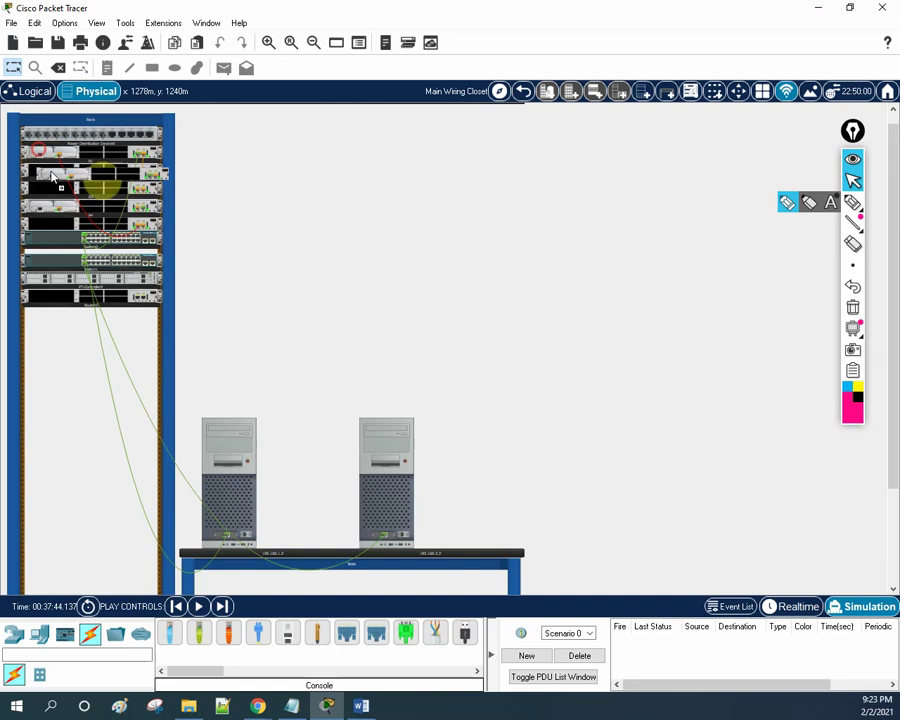
drag(42, 152, 34, 447)
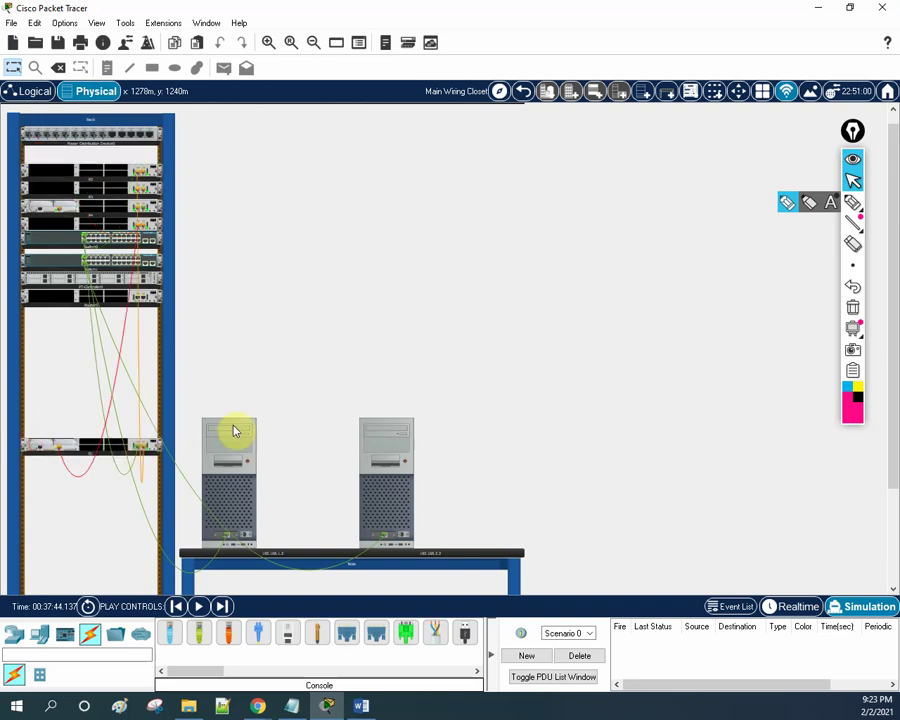
scroll(300, 377, down, 3)
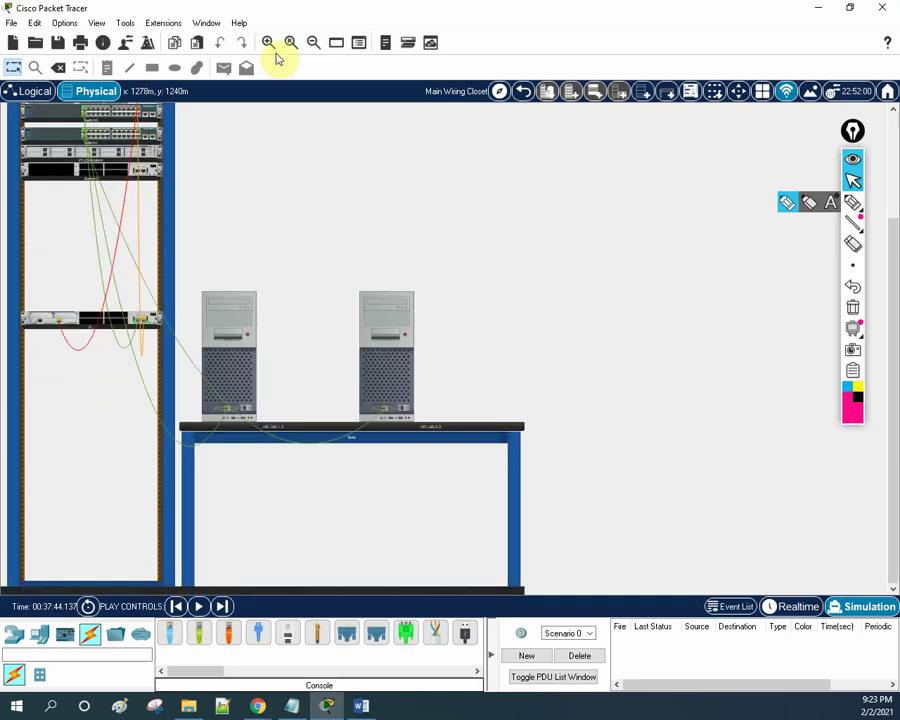
Step: Zoom in three levels on the rack and the table PCs
click(268, 44)
click(268, 44)
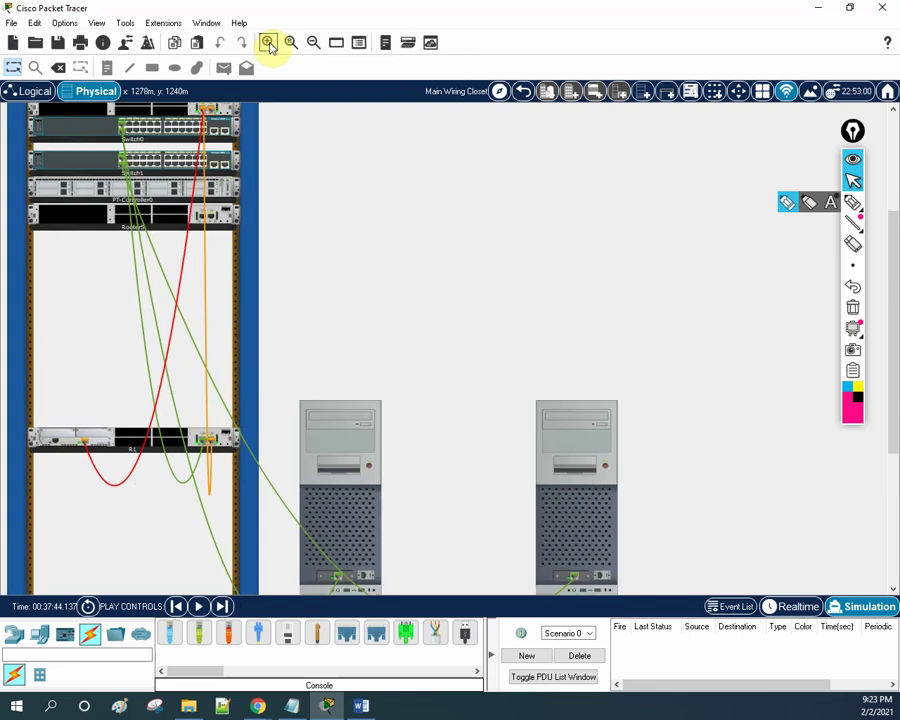
click(270, 44)
scroll(348, 302, down, 7)
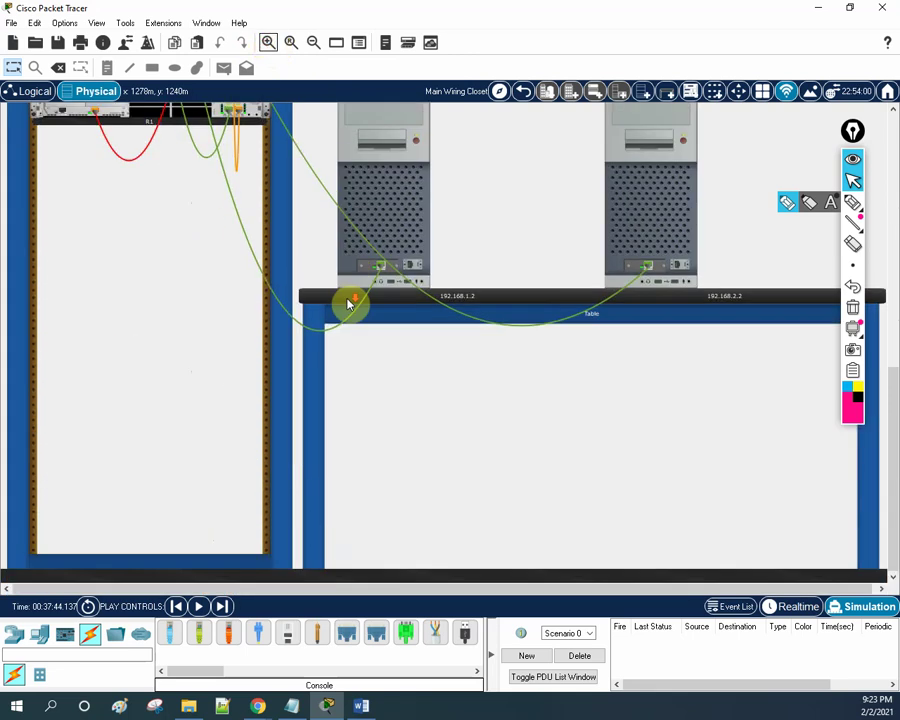
scroll(350, 302, up, 3)
scroll(426, 336, up, 4)
scroll(430, 340, down, 3)
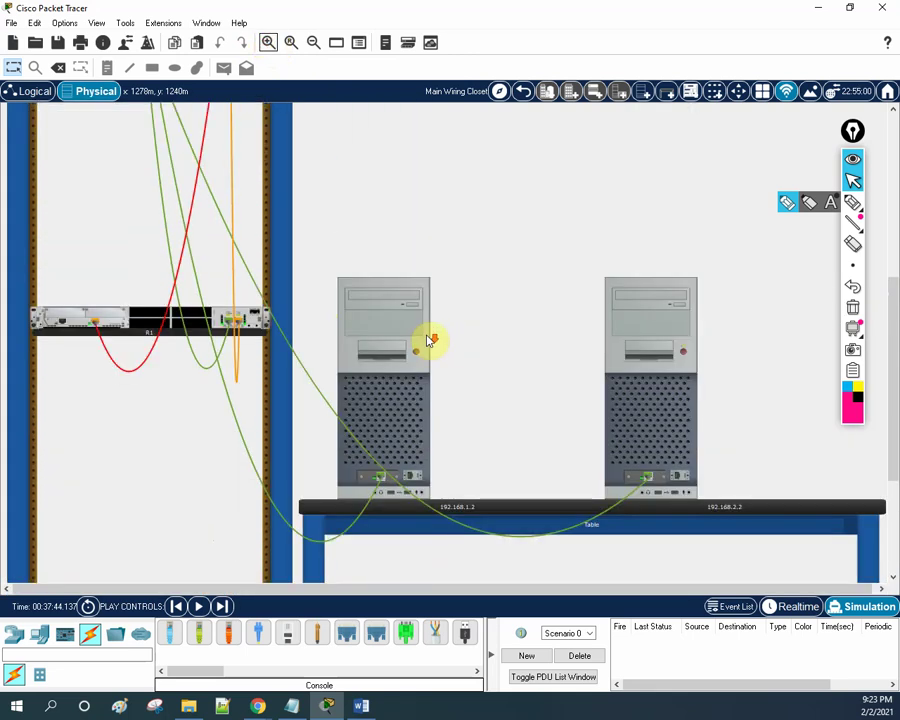
scroll(320, 254, up, 8)
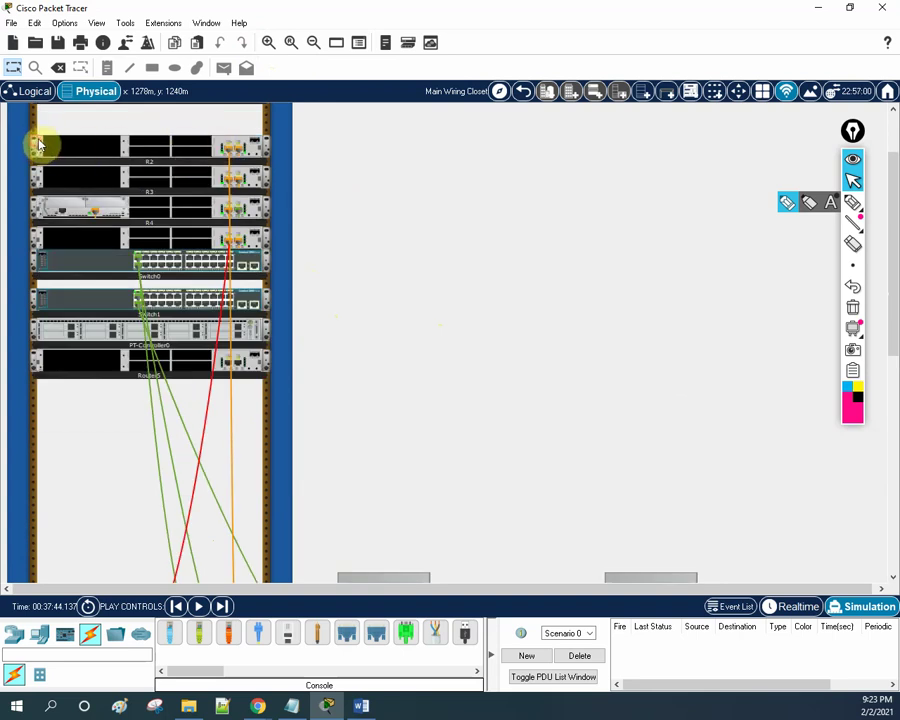
Step: Drag R2 up into the empty top slot of the rack and check the cabling
click(44, 238)
drag(35, 148, 38, 120)
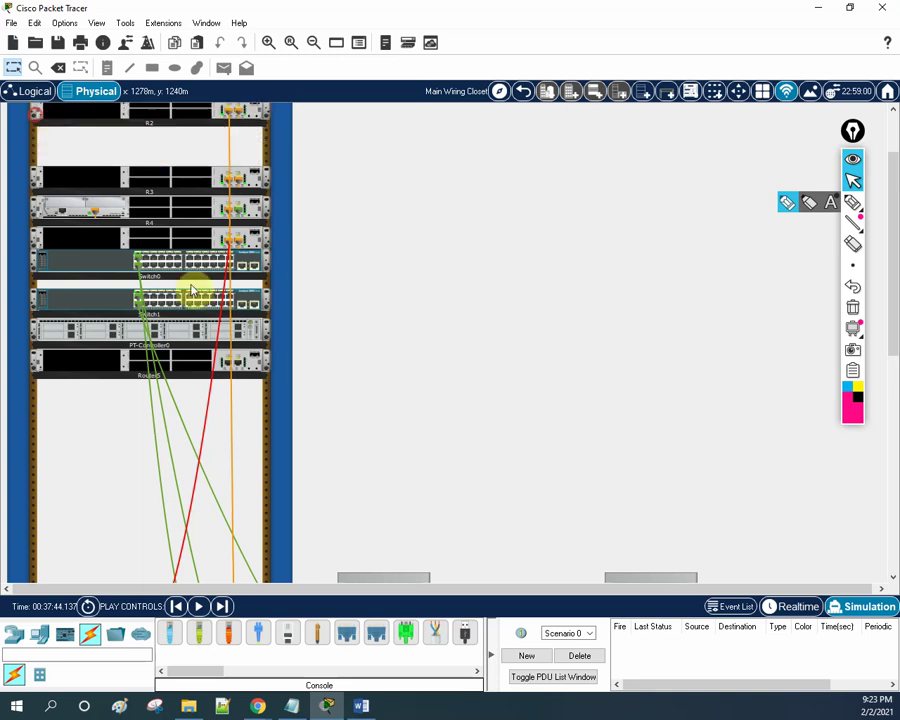
scroll(392, 381, down, 5)
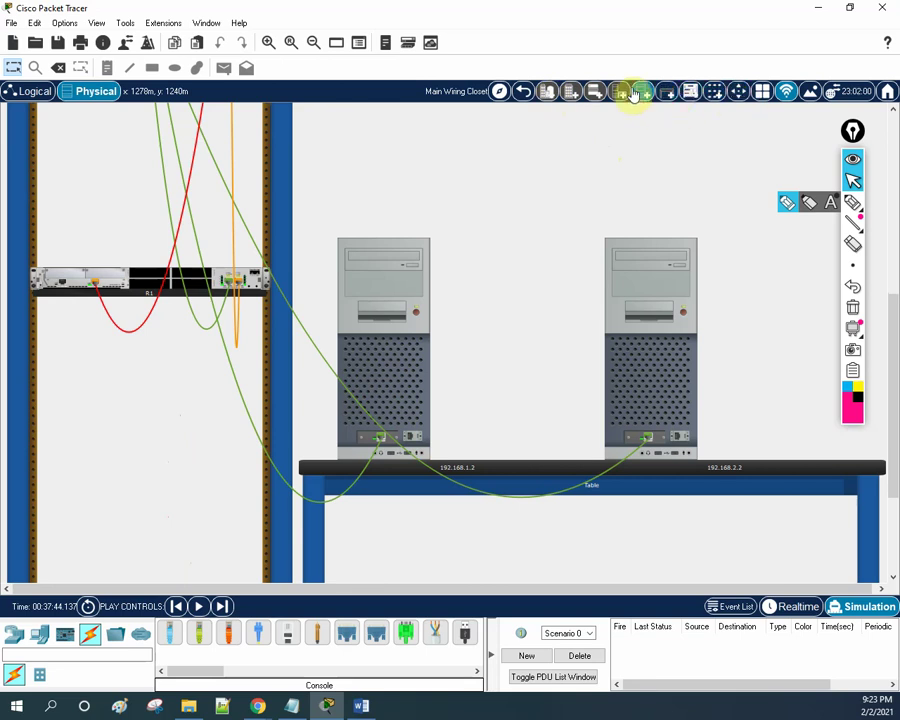
scroll(750, 285, down, 3)
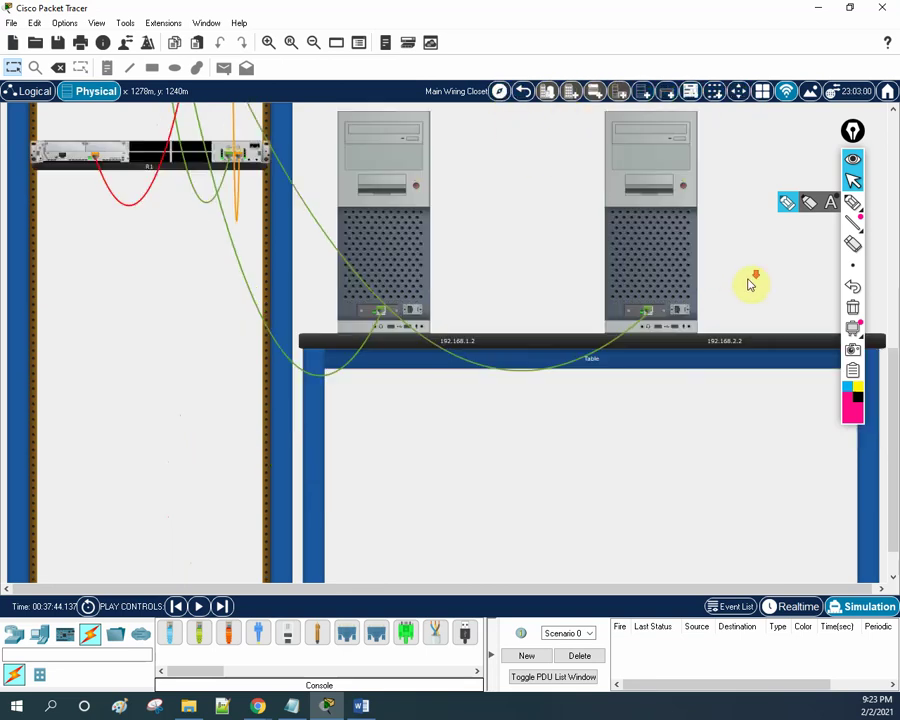
scroll(750, 285, down, 1)
scroll(750, 285, up, 5)
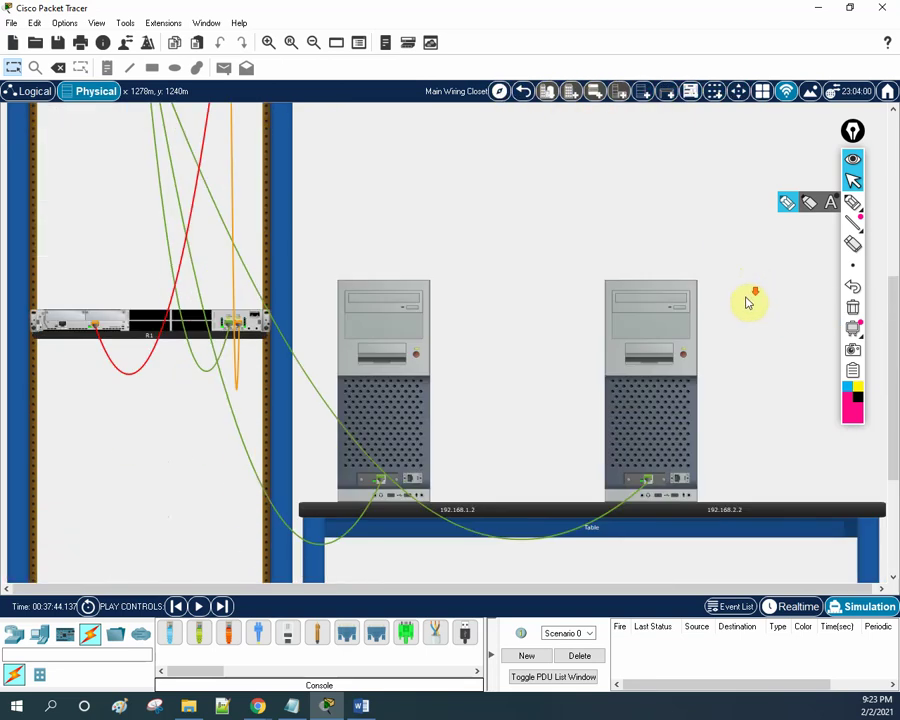
scroll(261, 446, down, 4)
scroll(291, 428, up, 4)
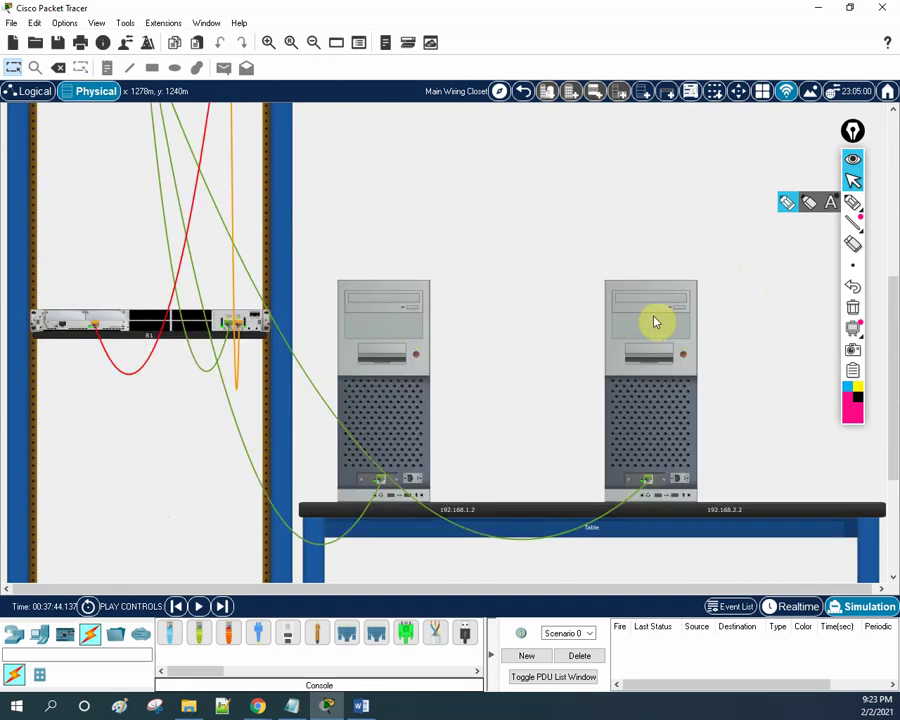
Step: In the logical view, cable the Network Controller to Switch0 with an automatic connection
click(35, 92)
drag(717, 150, 227, 368)
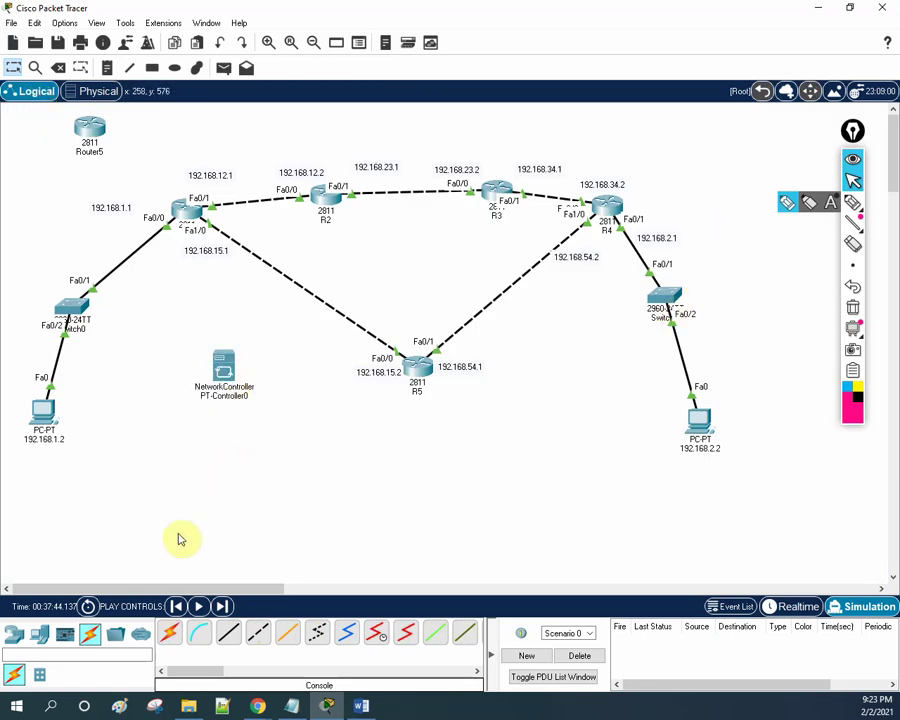
click(169, 632)
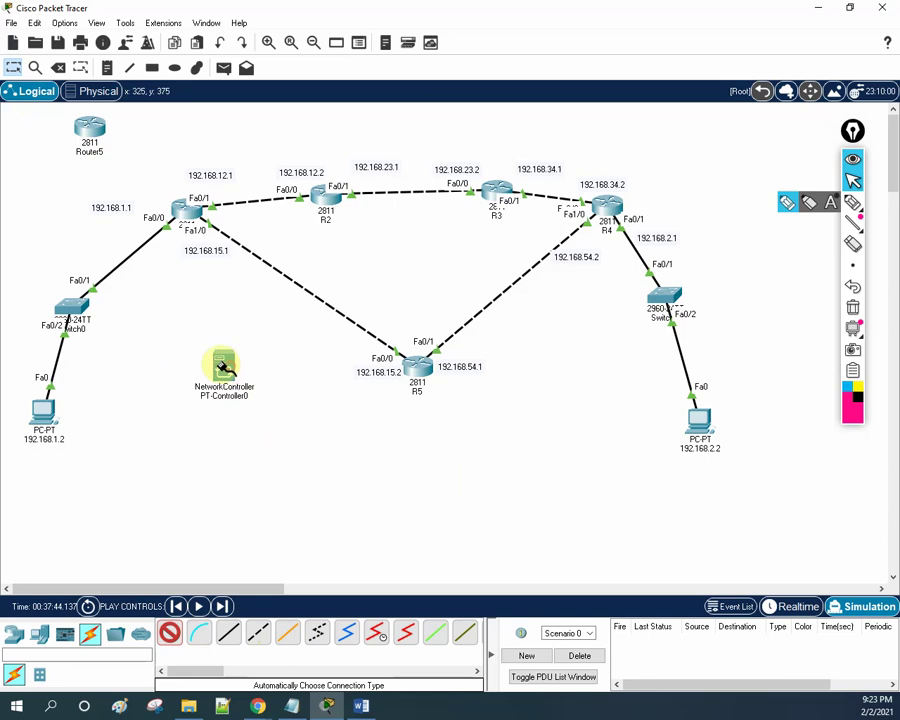
click(224, 368)
click(75, 308)
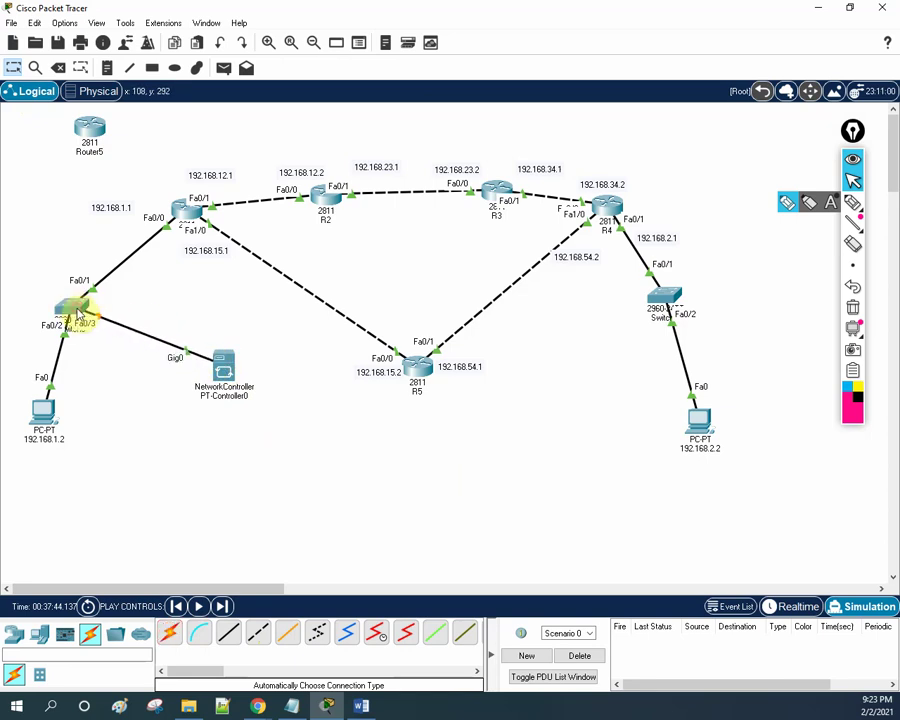
Step: Give PT-Controller0's GigabitEthernet0 the IP 192.168.1.3 with mask 255.255.255.0
click(224, 362)
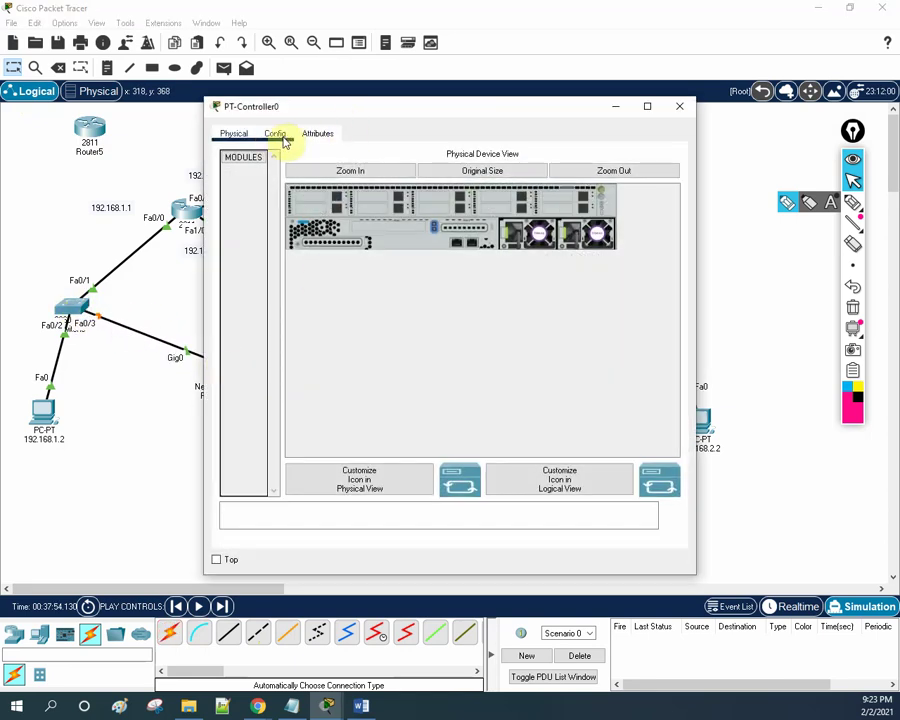
click(277, 136)
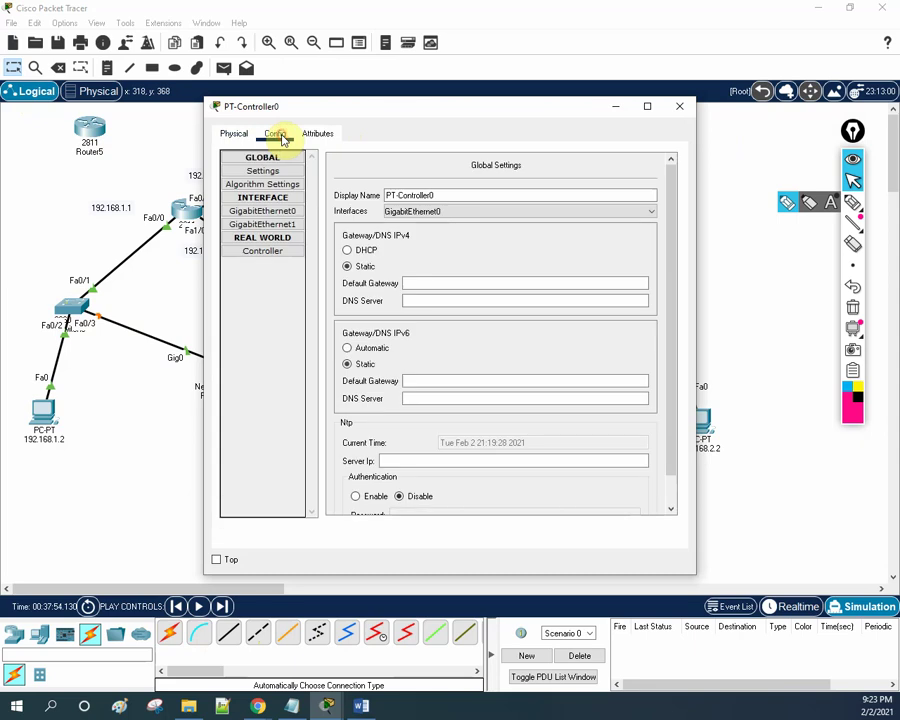
click(276, 227)
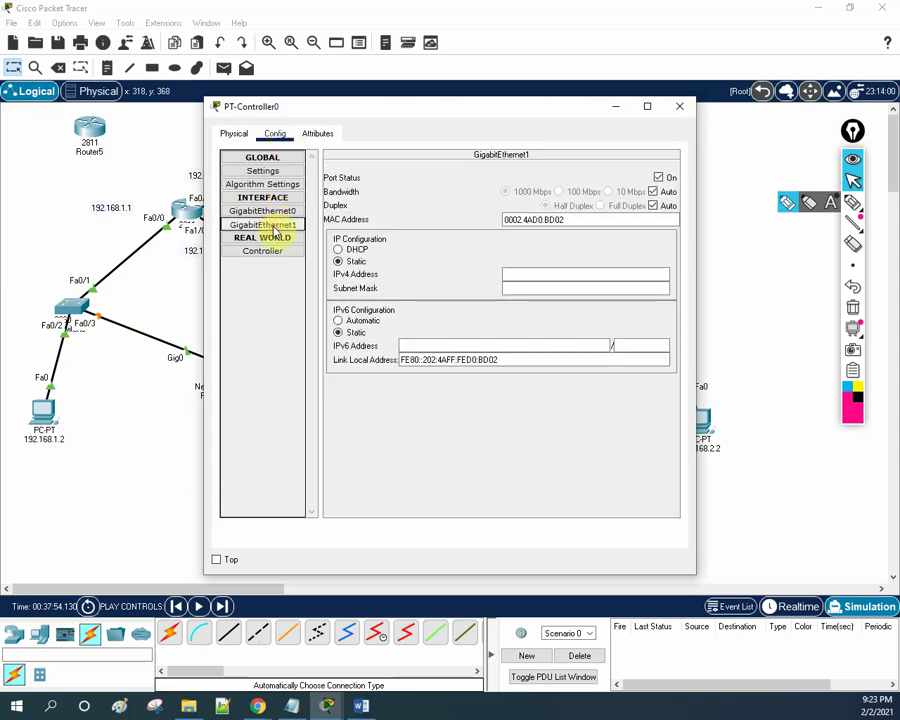
click(278, 212)
click(541, 276)
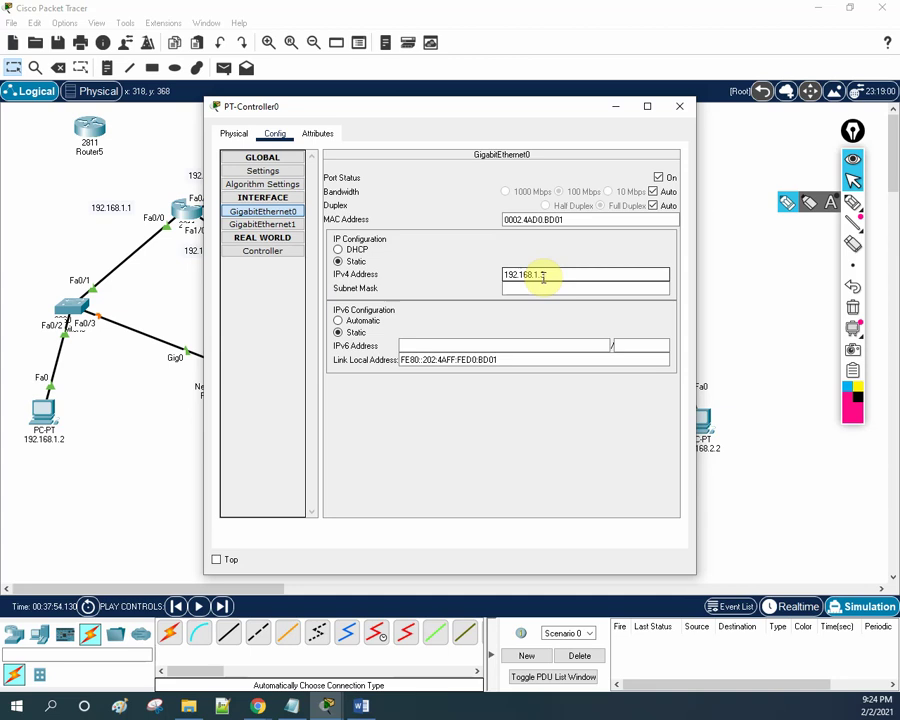
click(536, 286)
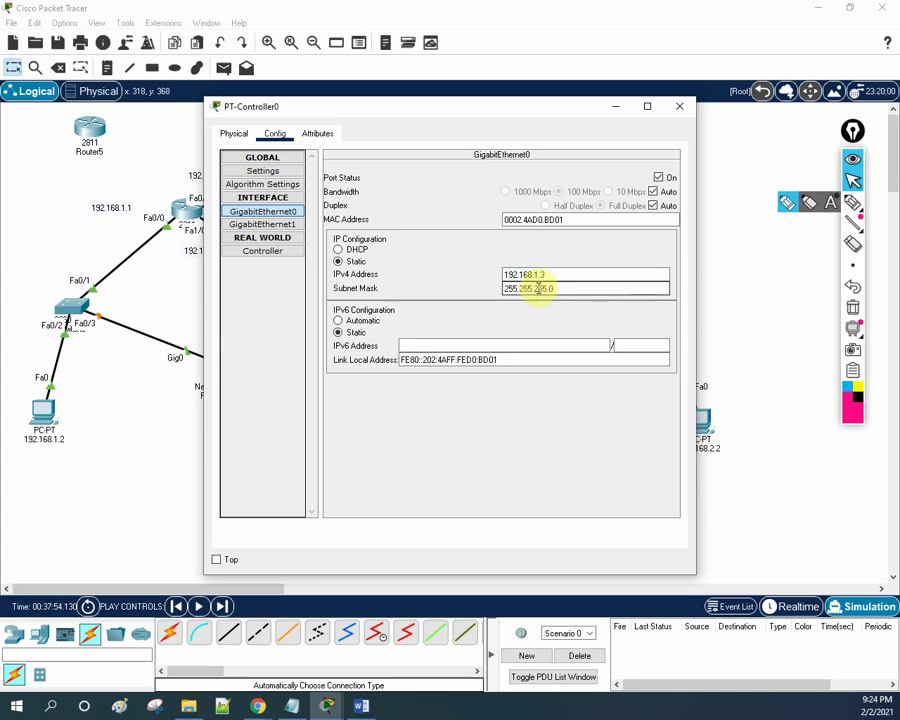
Step: Set the controller's default gateway to 192.168.1.1, accept the warning, and close PT-Controller0
click(259, 172)
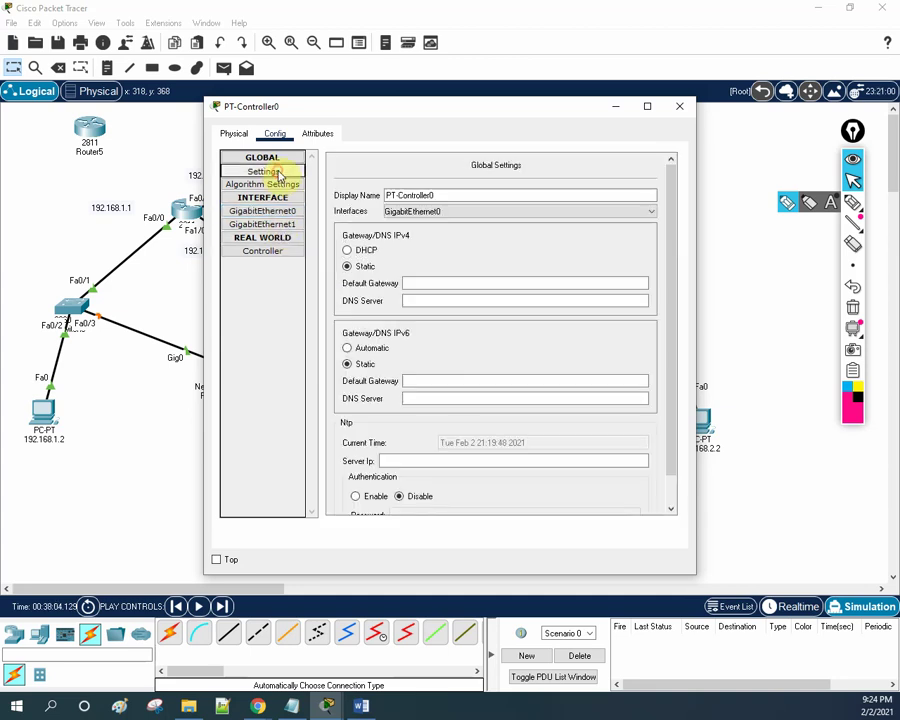
click(410, 282)
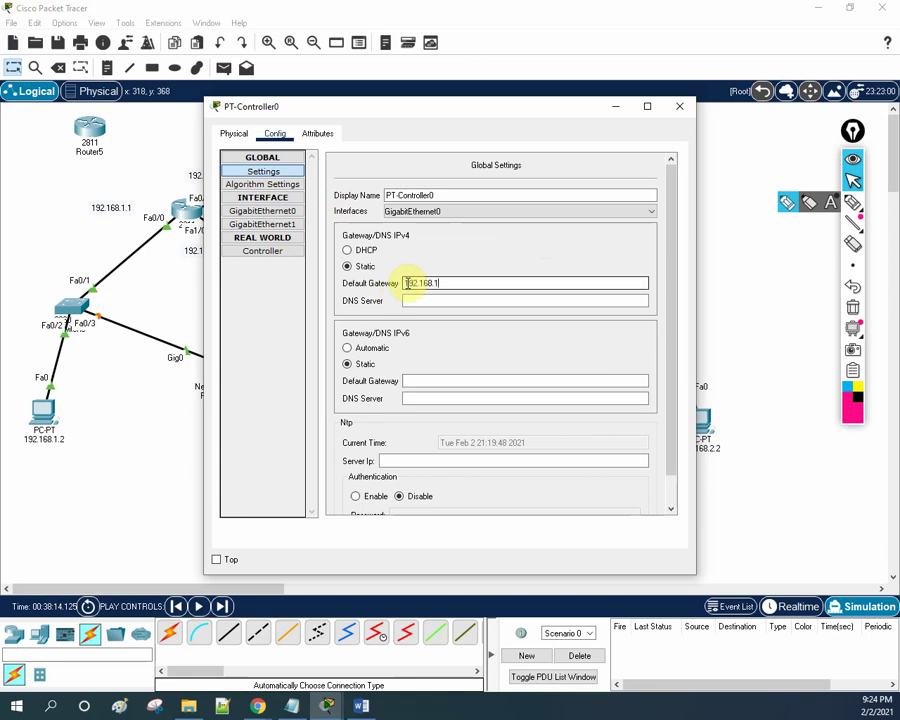
text(192.168.1.1)
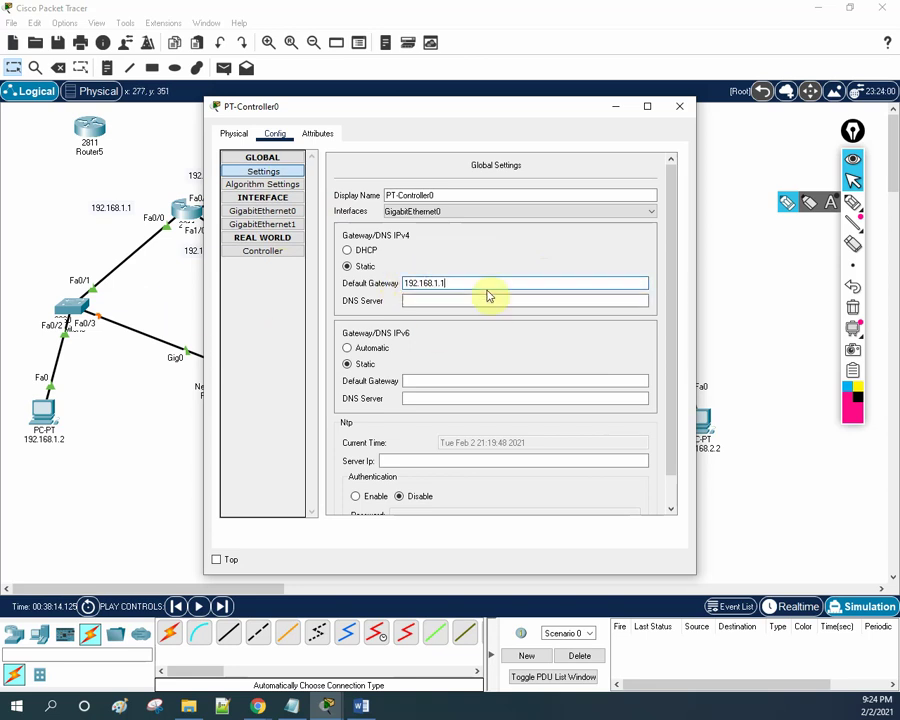
click(478, 301)
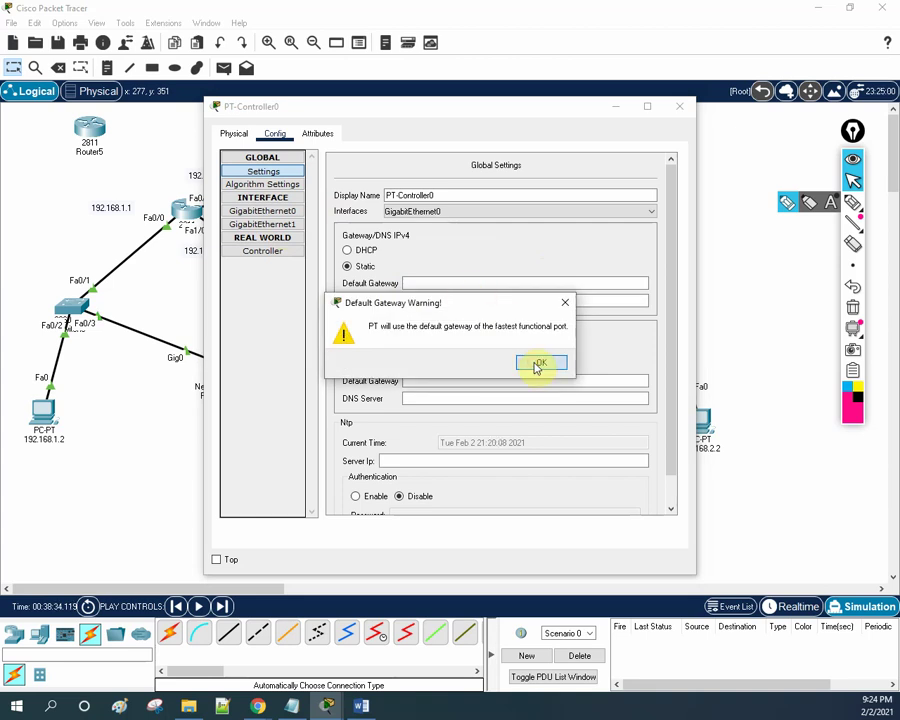
click(536, 366)
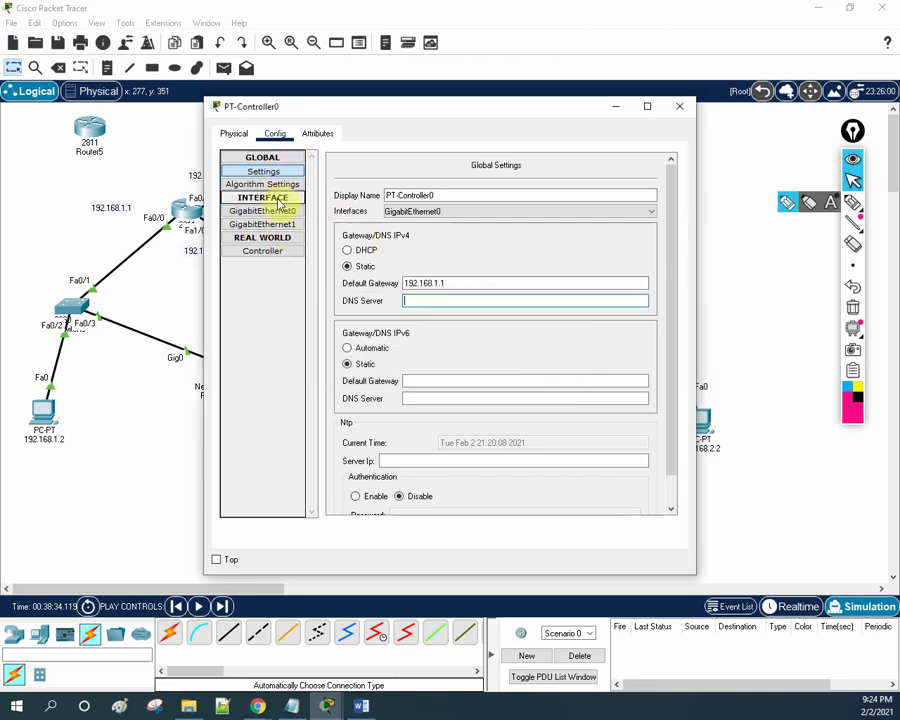
click(266, 252)
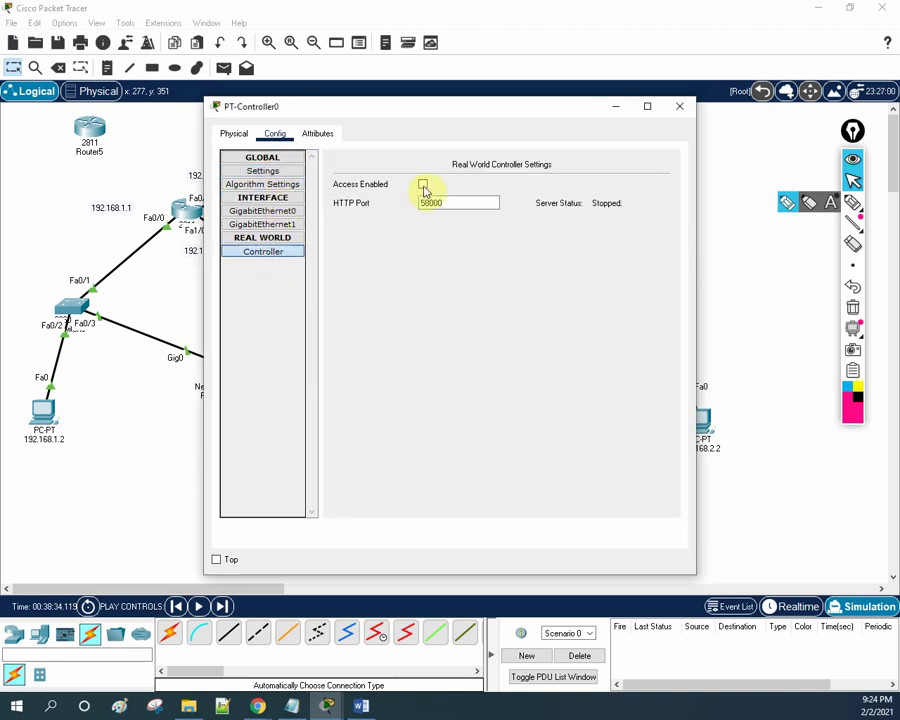
click(679, 106)
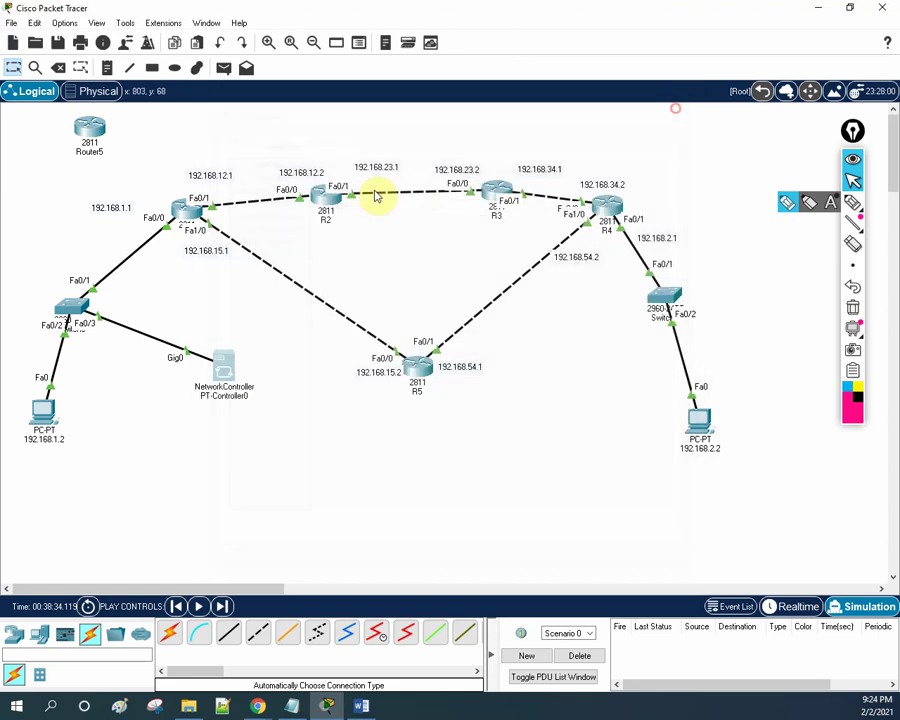
Step: In Preferences > Miscellaneous, enable External Network Access for script modules and the Network Controller REST API
click(35, 23)
click(36, 23)
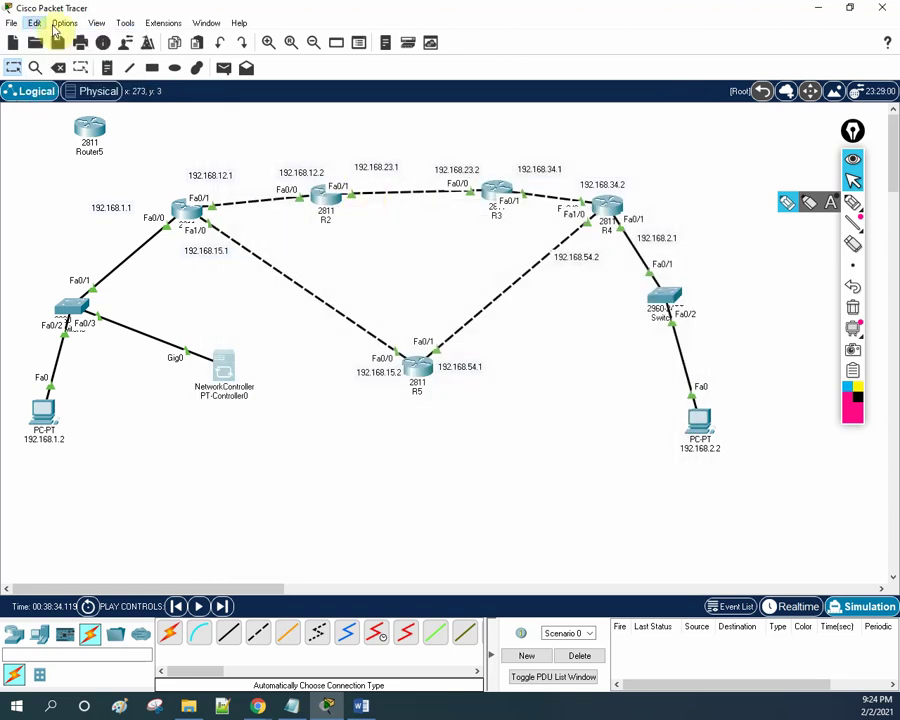
click(64, 23)
click(64, 40)
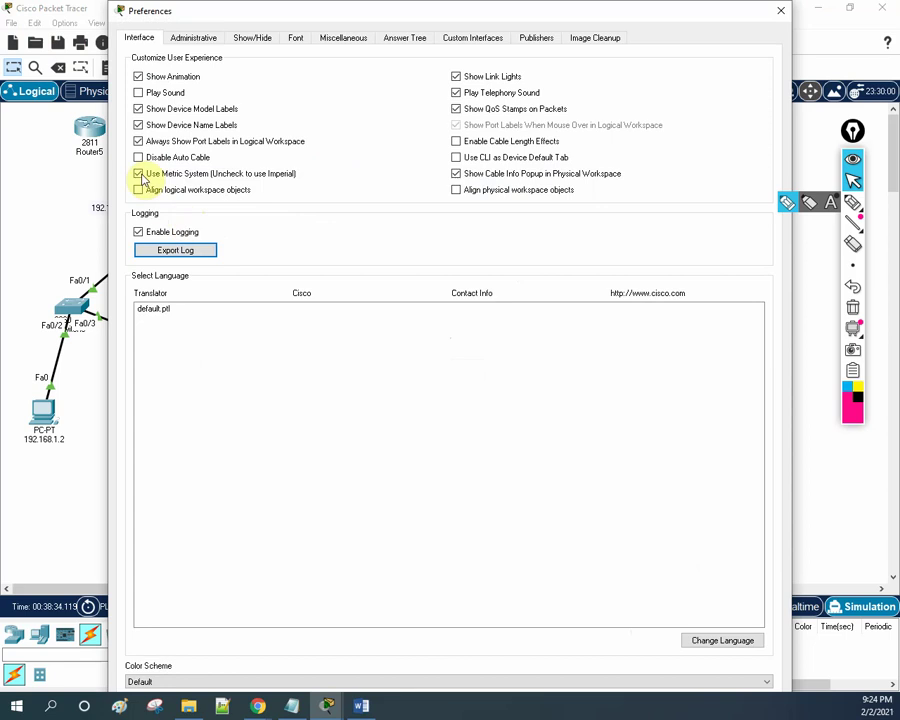
click(348, 37)
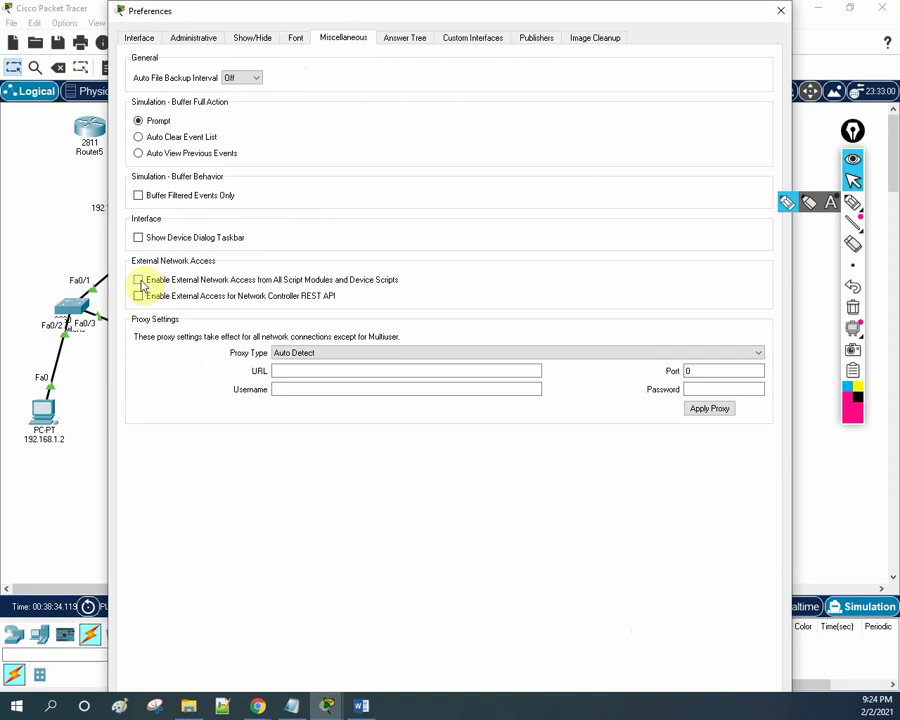
click(140, 282)
click(138, 296)
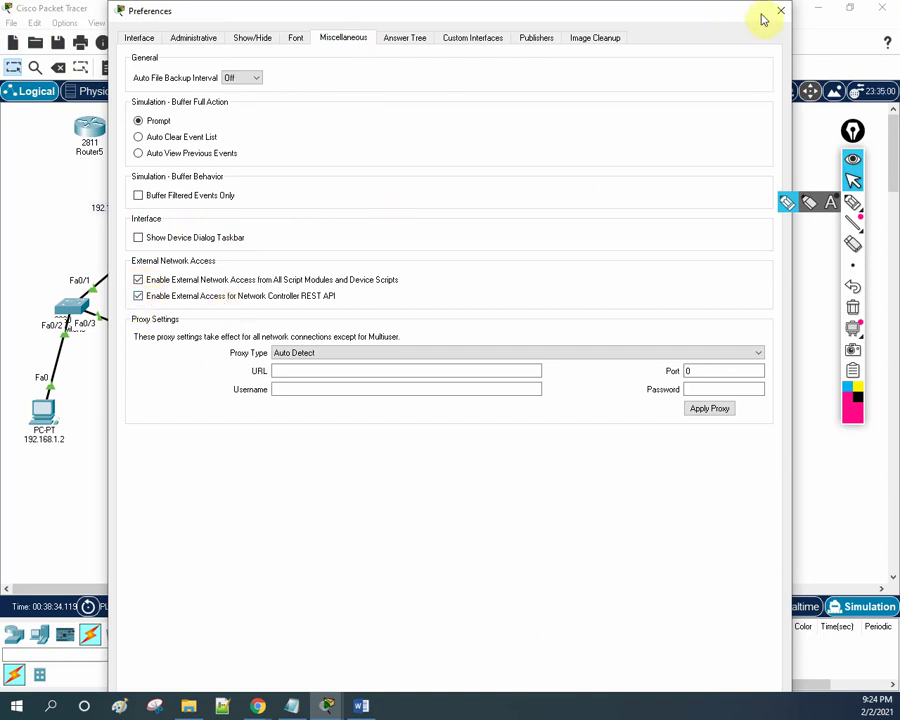
click(780, 11)
Step: Enable Access on PT-Controller0's Controller page and copy the HTTP port 58000
click(227, 369)
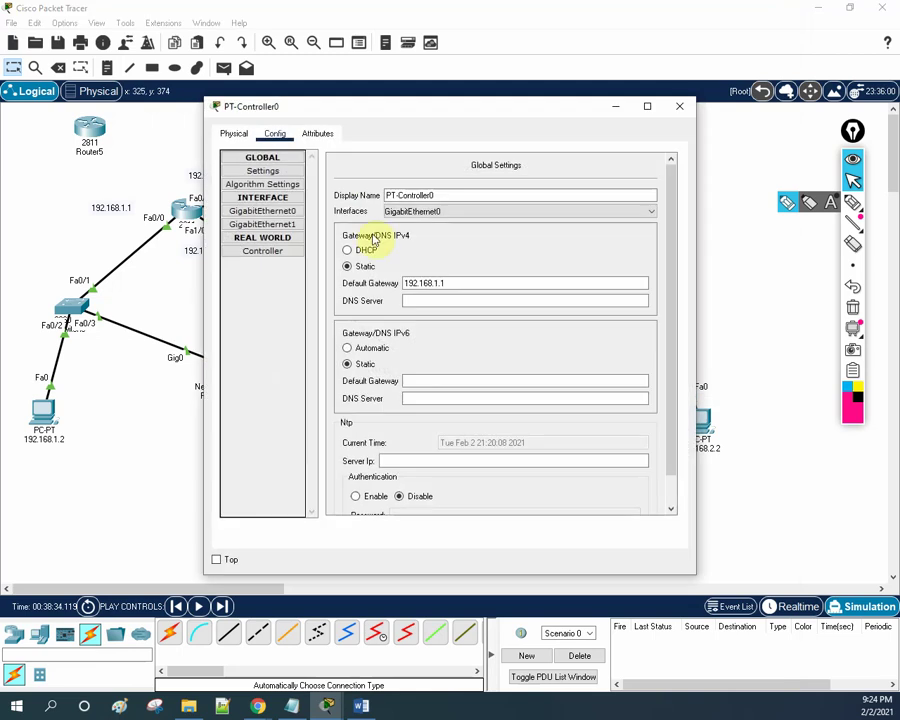
click(270, 251)
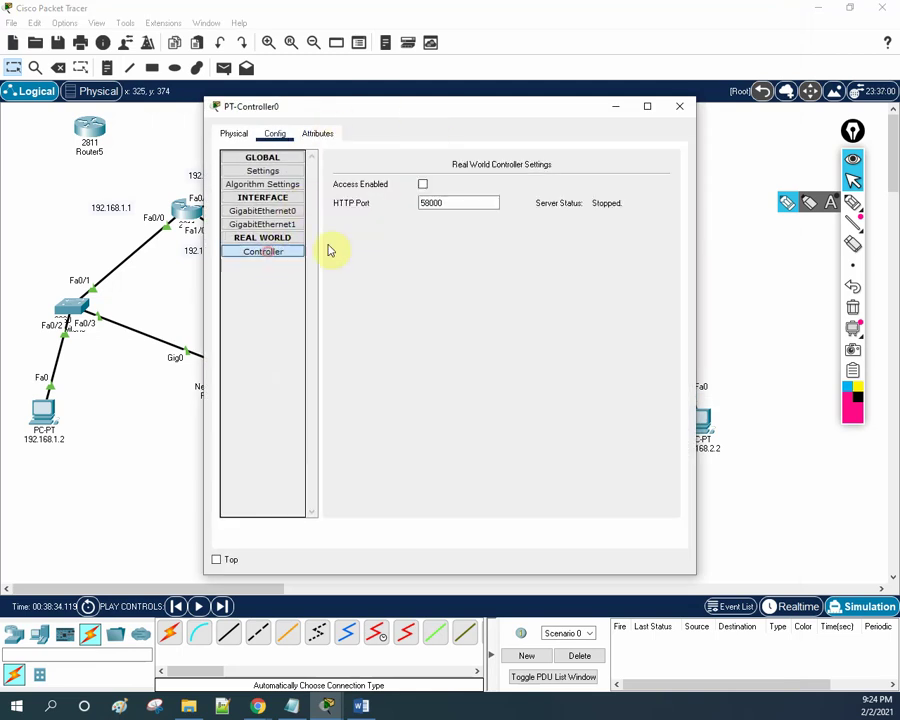
click(422, 184)
drag(444, 201, 418, 203)
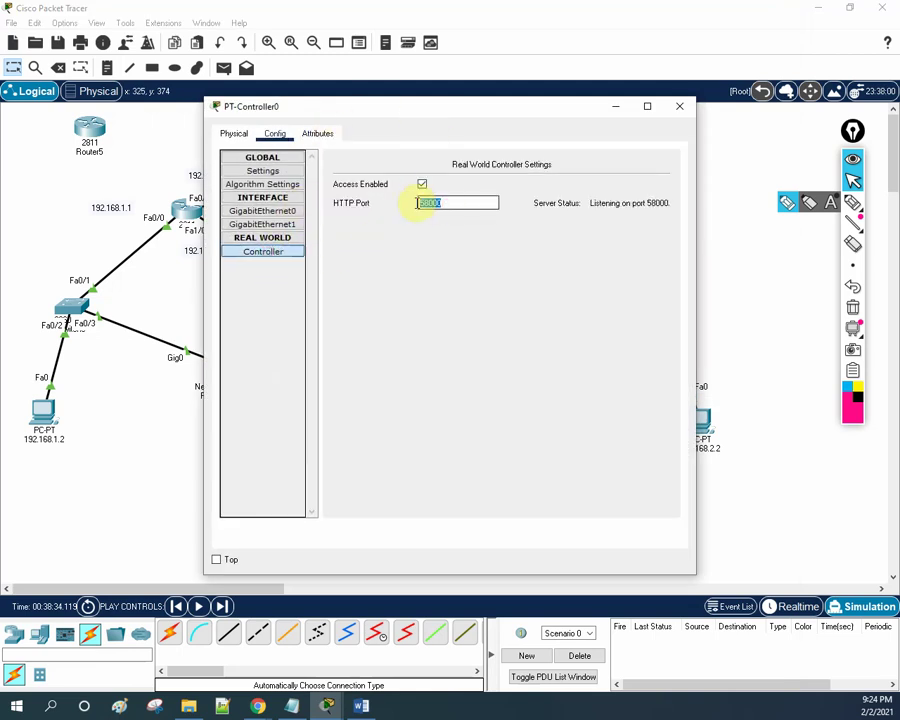
right_click(426, 204)
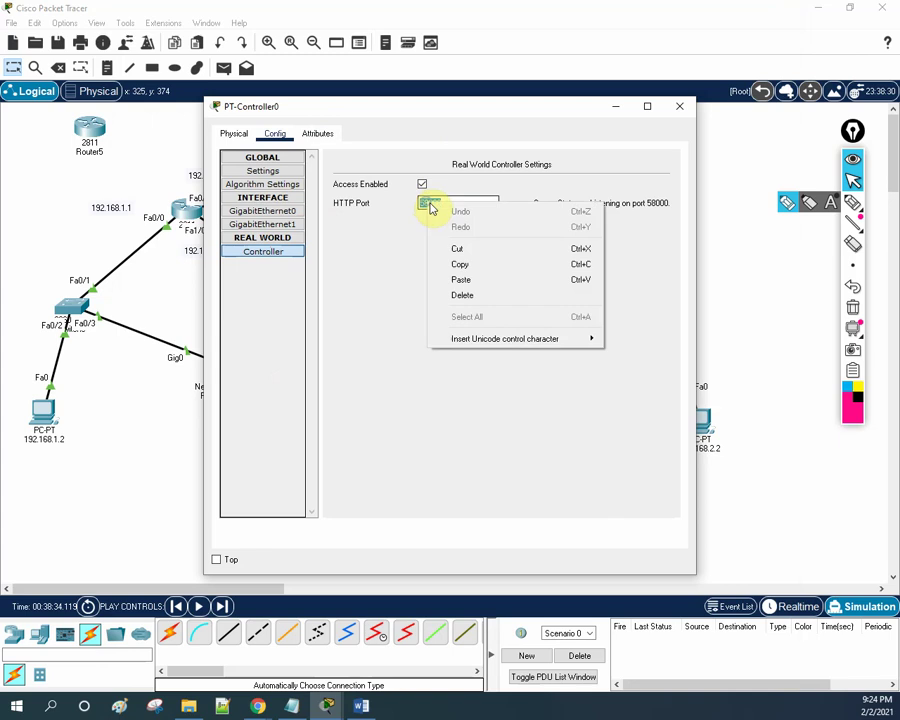
click(463, 266)
Step: Load 127.0.0.1:58000 in Firefox and bring the whole browser window into view
click(442, 203)
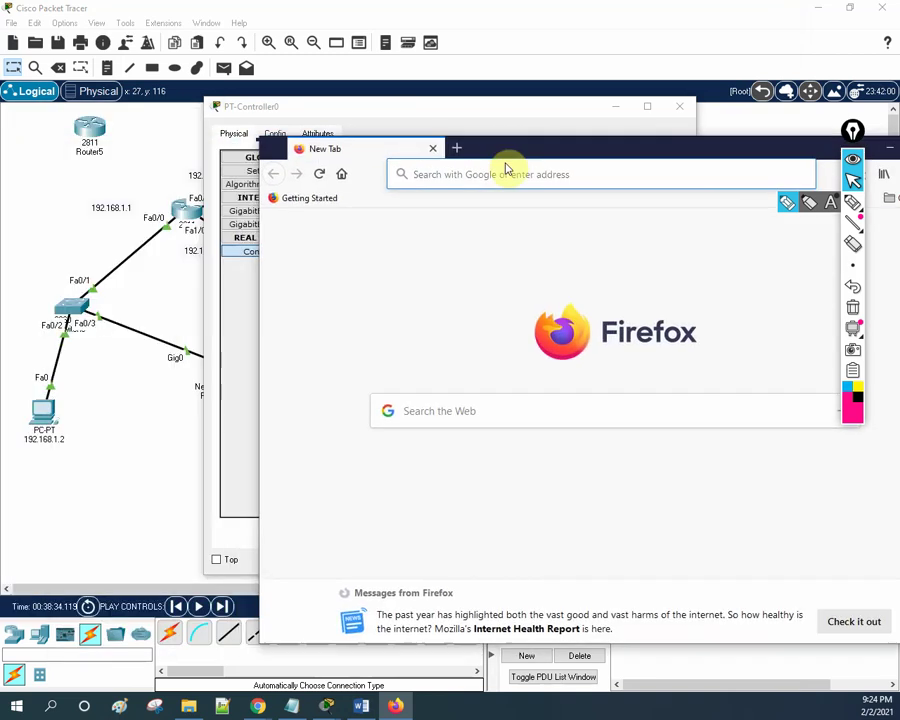
text(1)
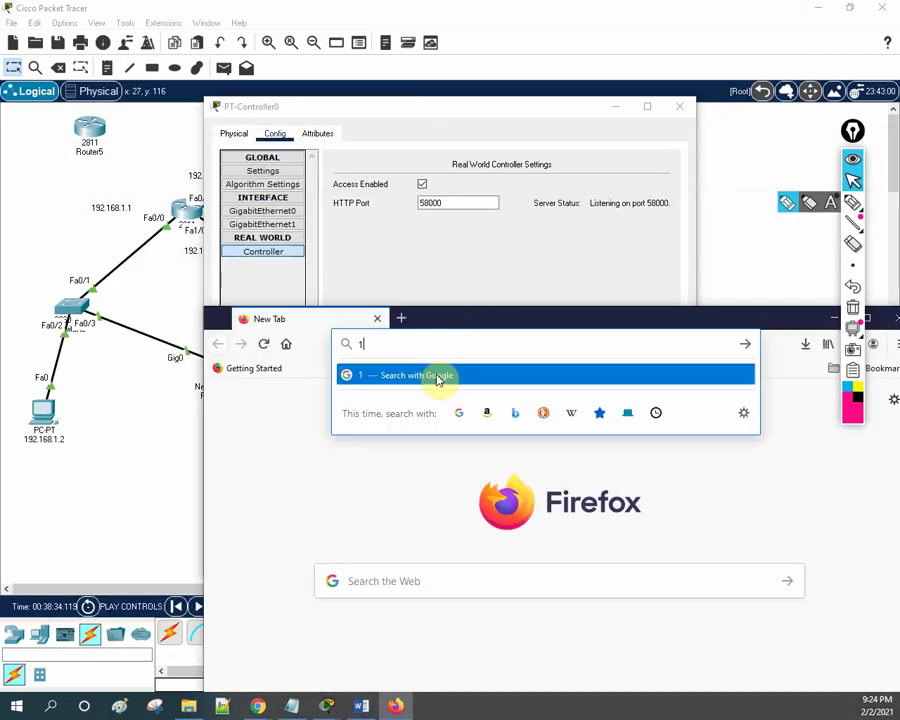
text(27.0.0.1)
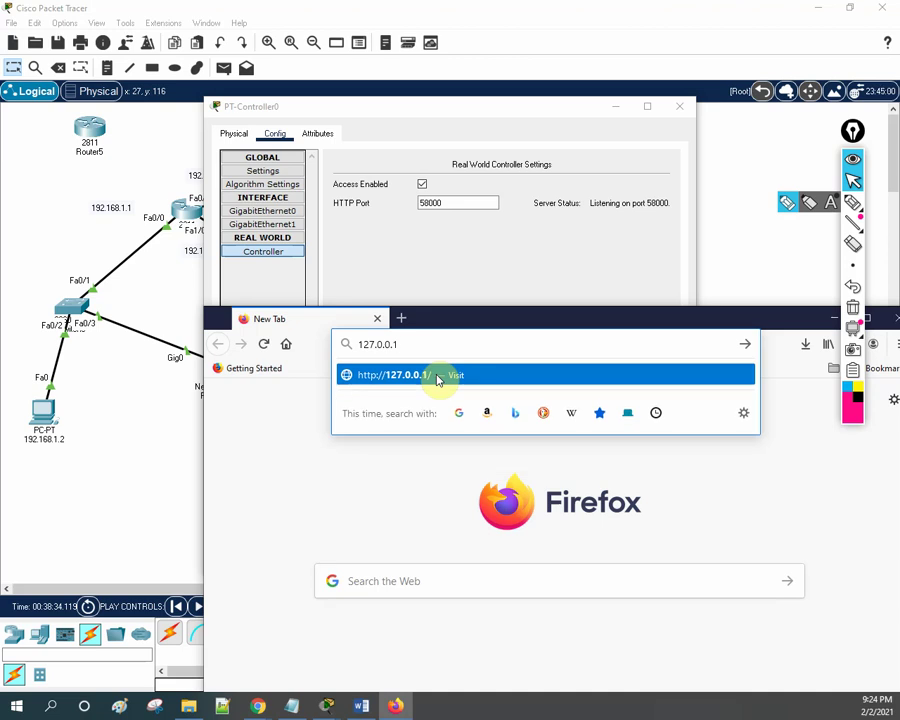
text(:)
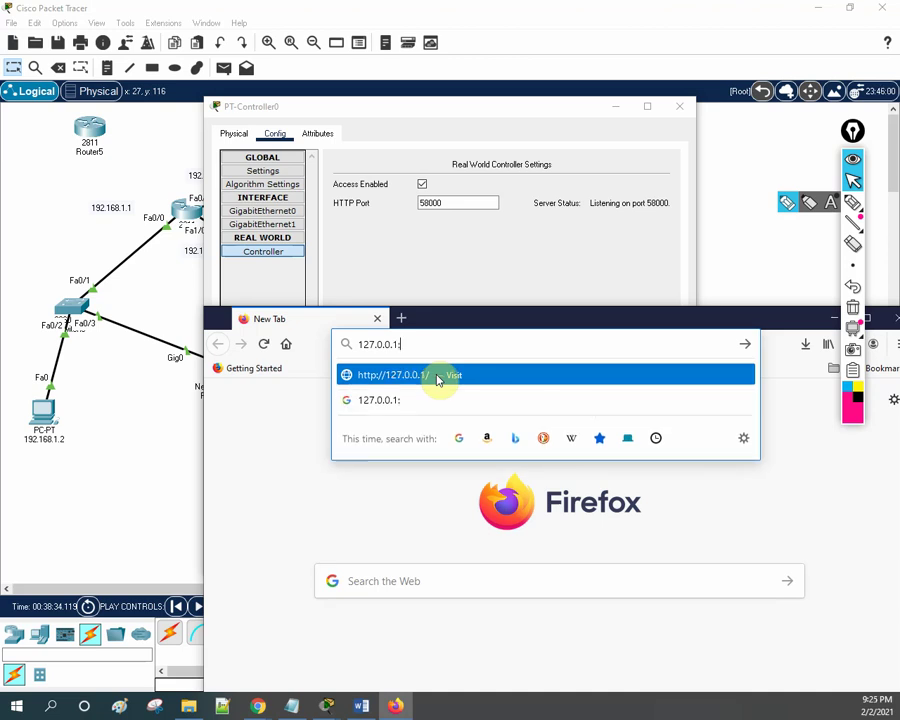
text(58000)
click(437, 376)
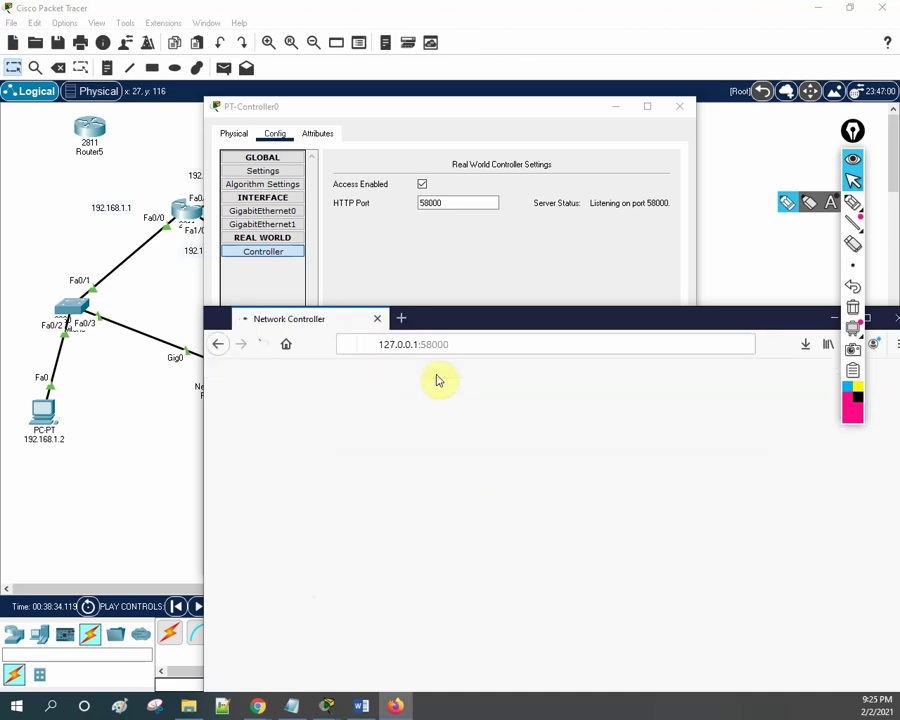
drag(466, 320, 418, 159)
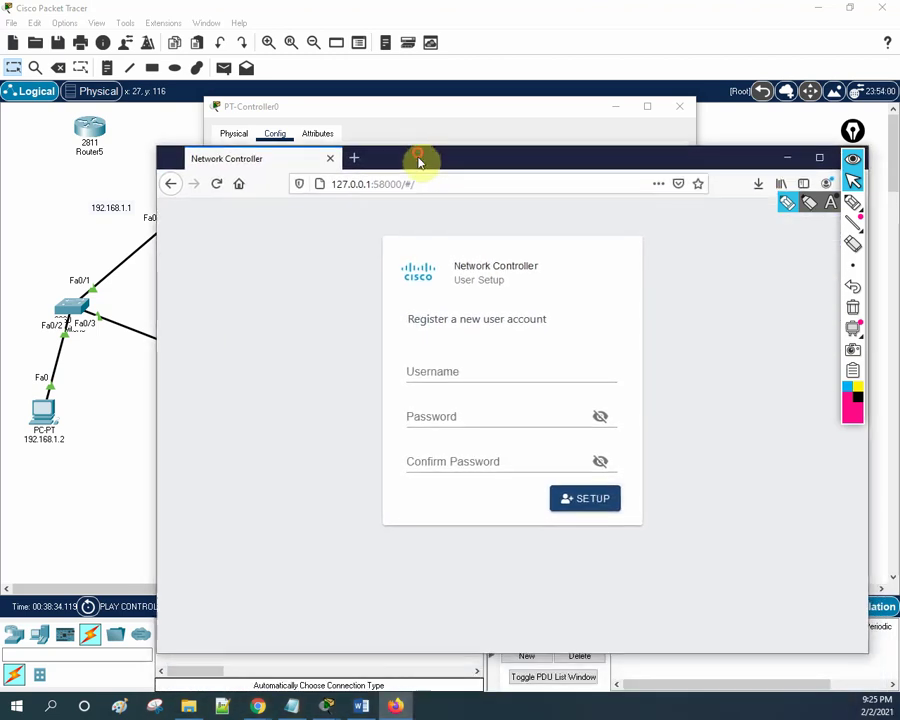
Step: Register user admin with a password and its confirmation, revealing both before submitting SETUP
click(462, 361)
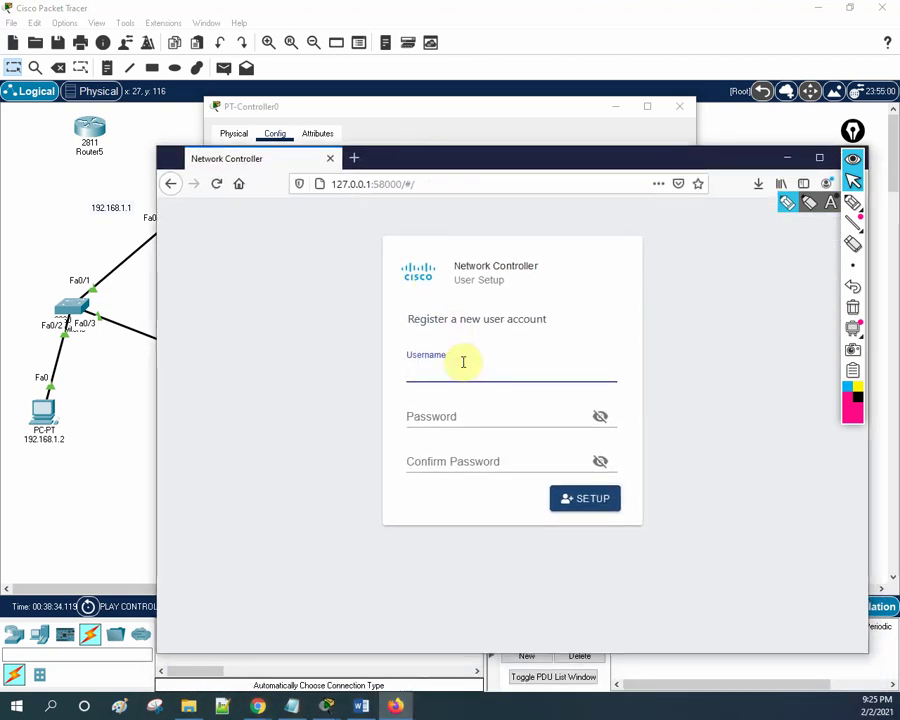
text(admin)
key(Tab)
text(C)
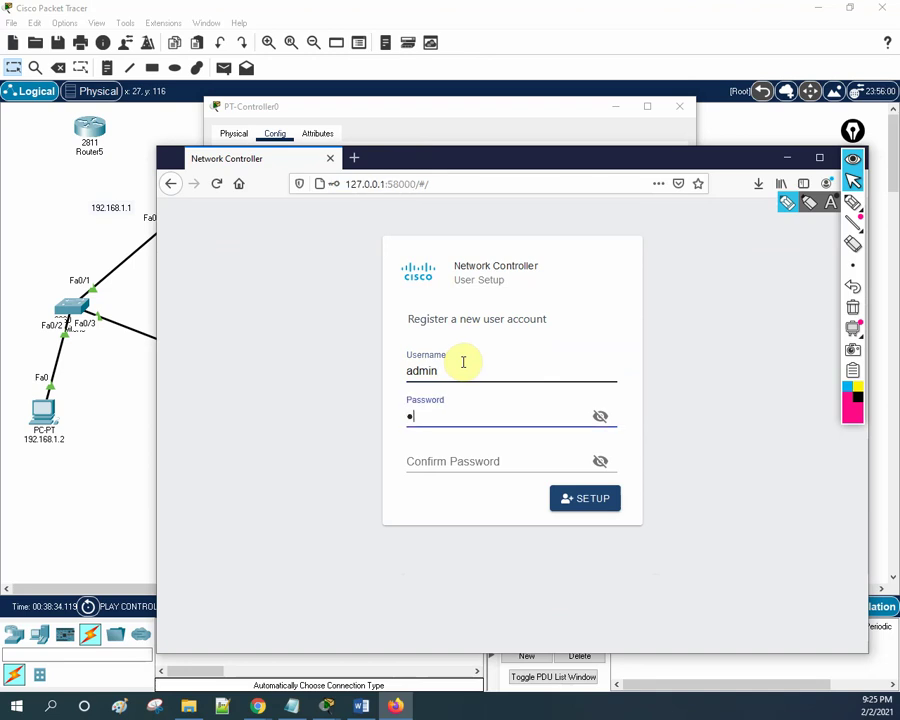
text(isco)
key(Tab)
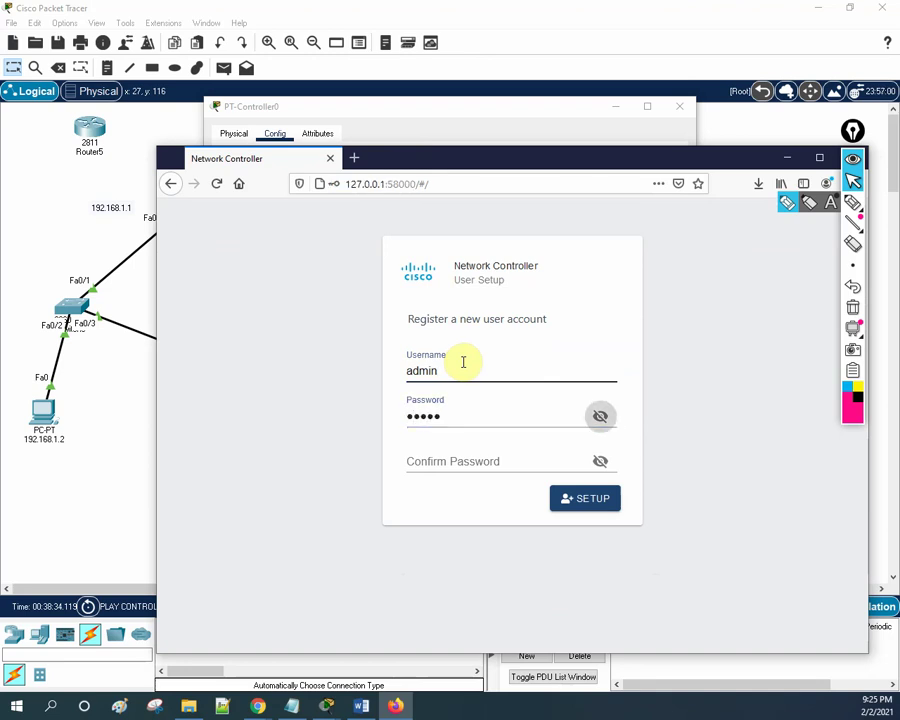
key(Tab)
text(Ci)
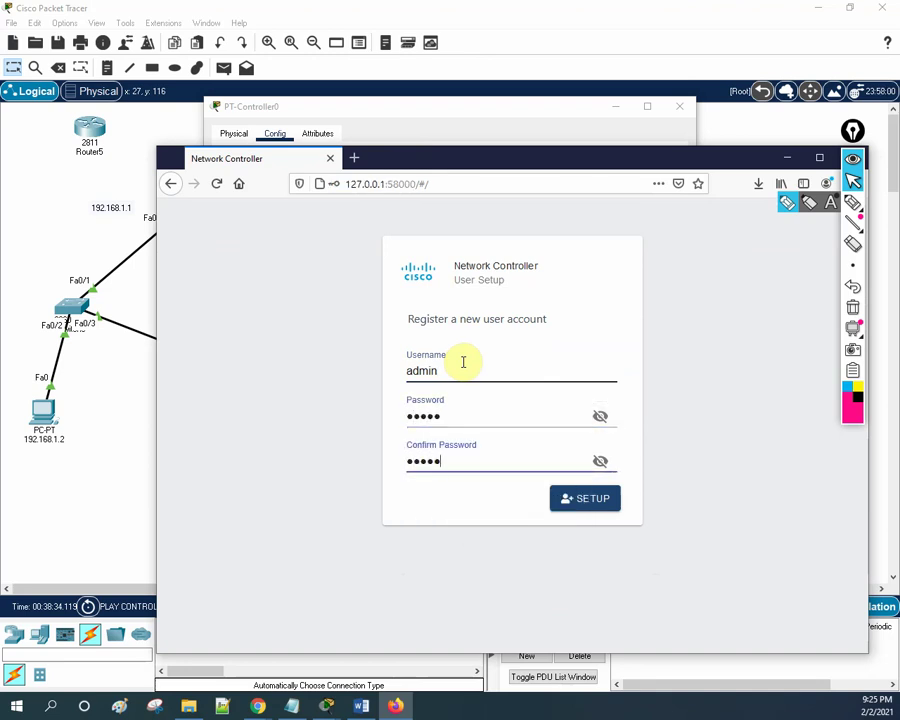
text(min)
click(600, 461)
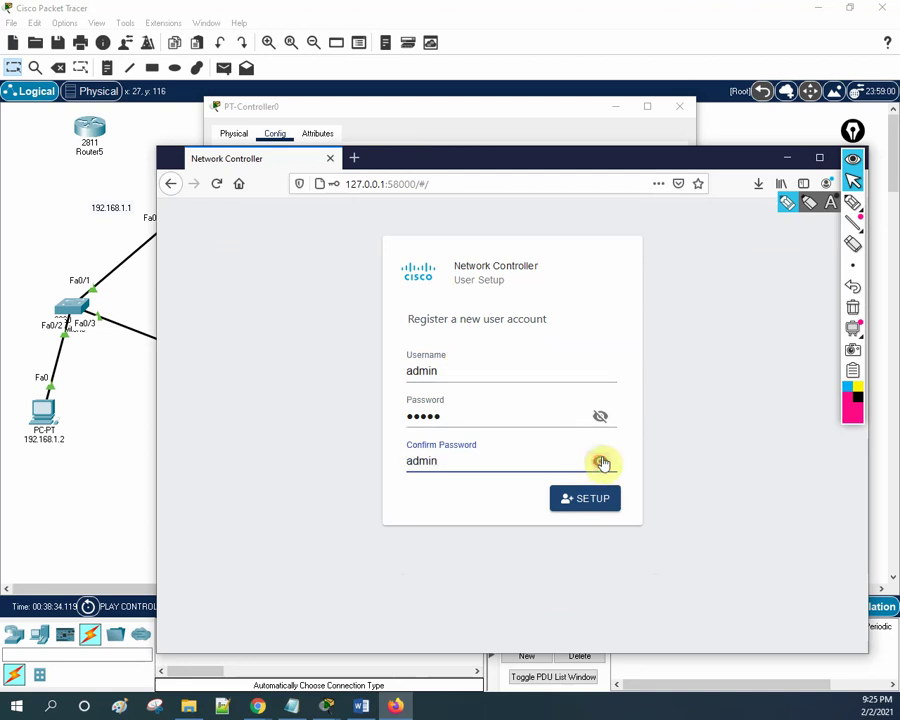
click(602, 419)
click(579, 501)
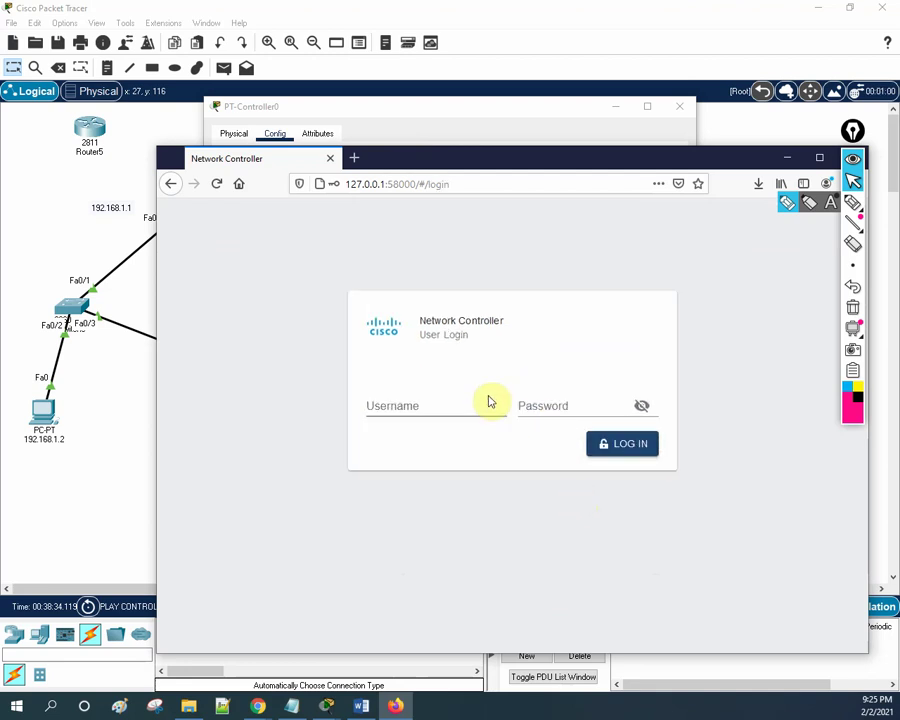
Step: Log in to the Network Controller as admin with the account password
click(451, 405)
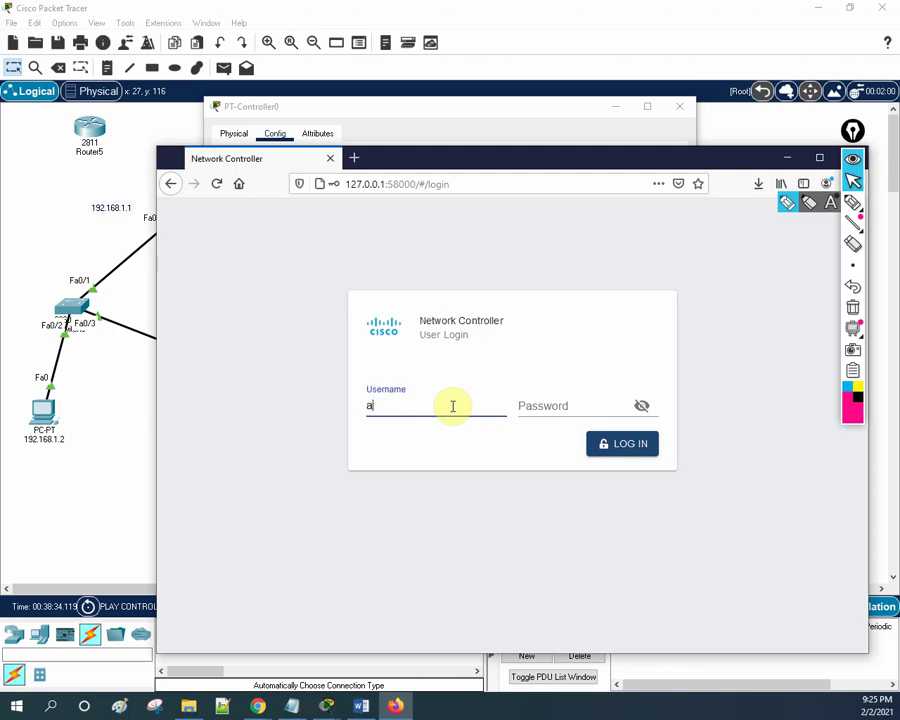
text(admin)
key(Tab)
text(adm)
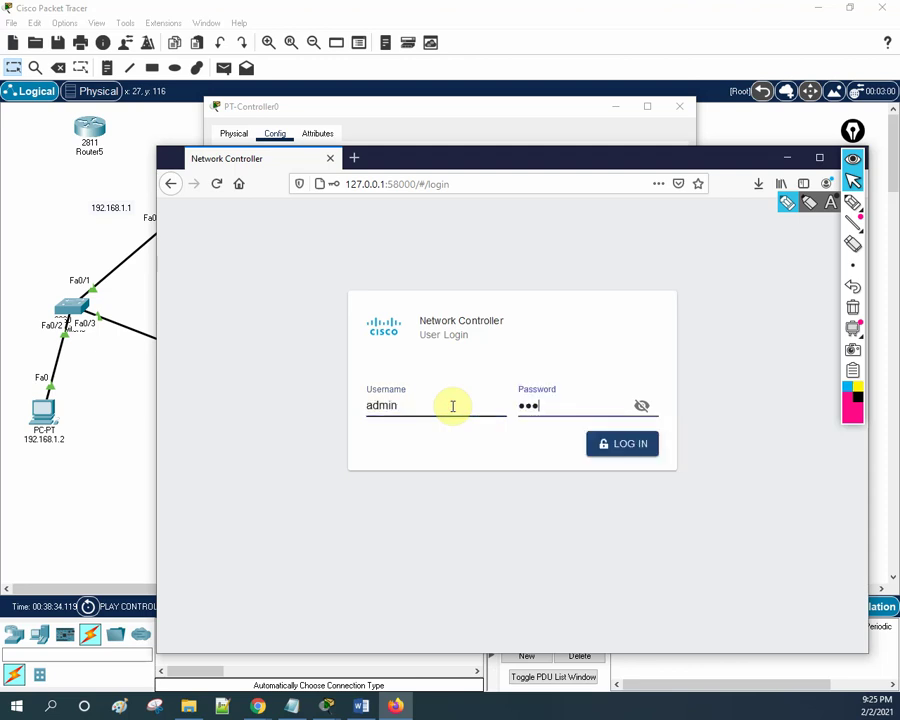
text(in)
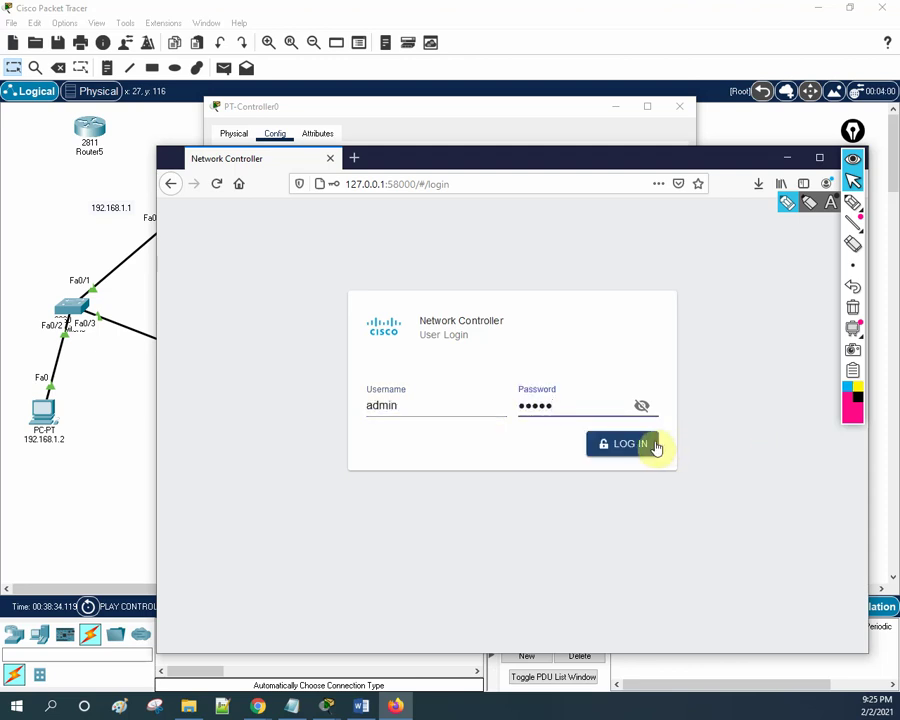
click(648, 443)
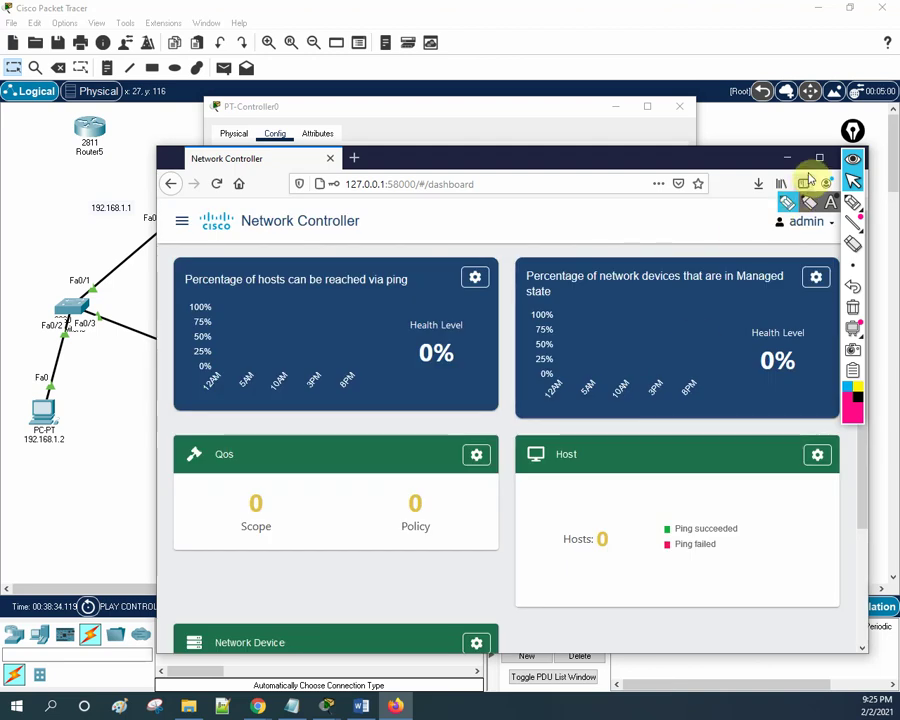
Step: Maximize Firefox, go to Provisioning, cancel Add New Device, and open the CREDENTIALS tab
click(819, 158)
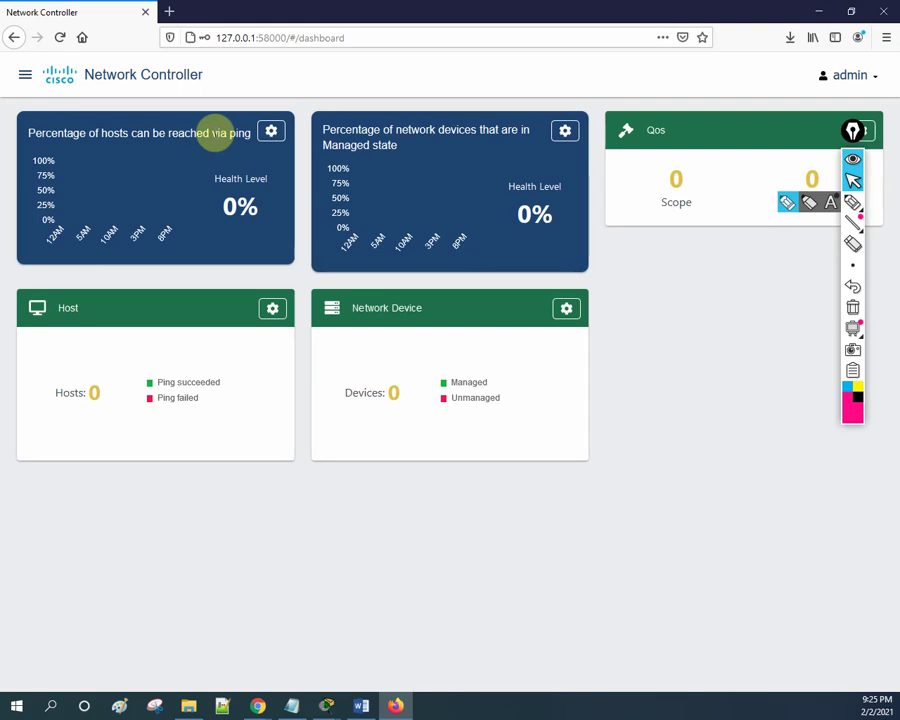
click(27, 80)
click(82, 95)
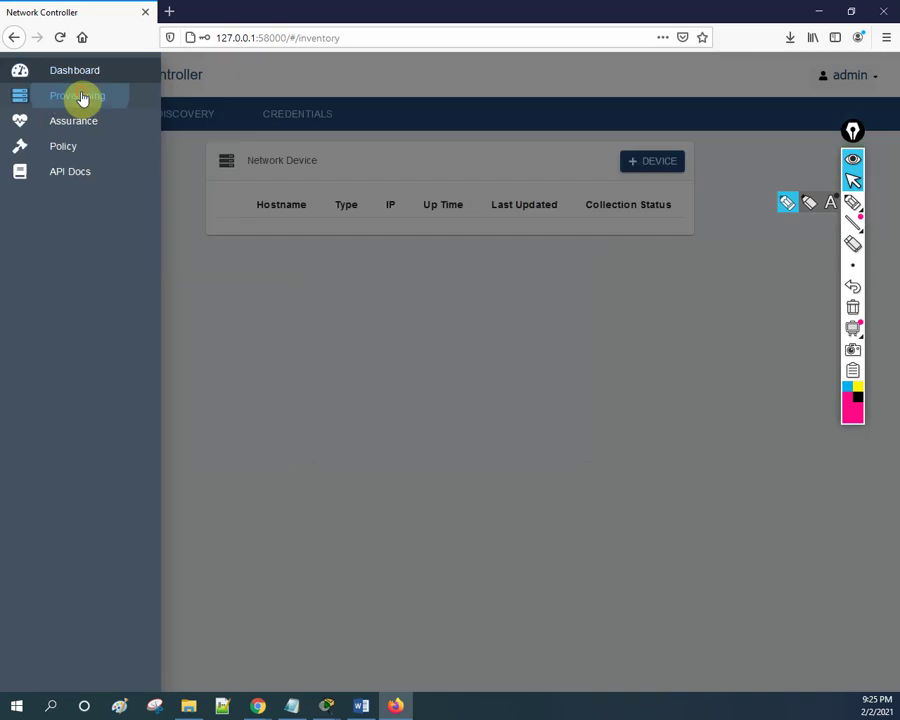
click(25, 75)
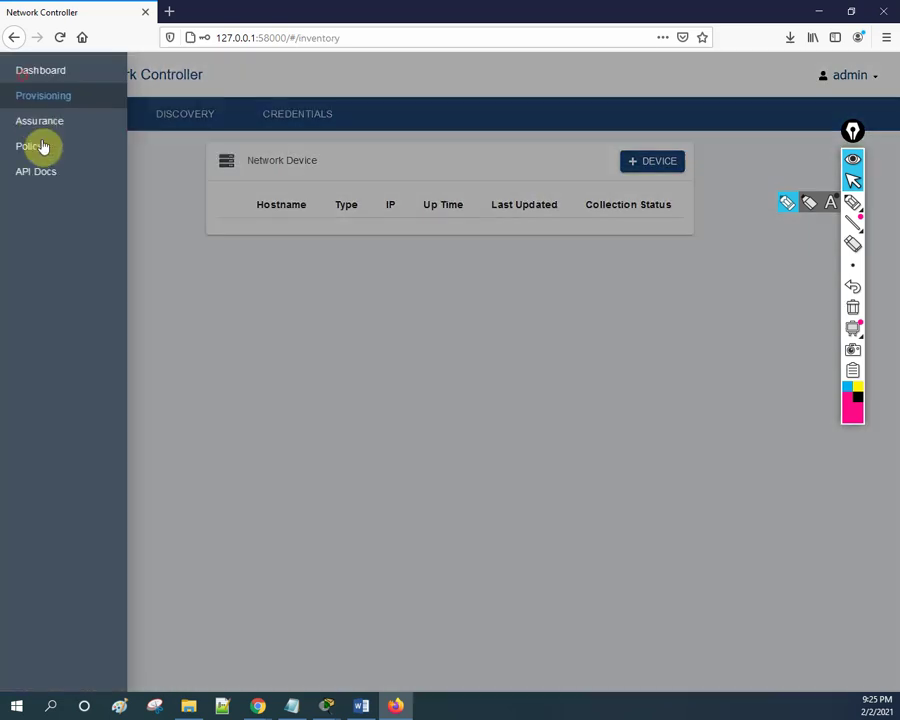
click(80, 70)
click(23, 73)
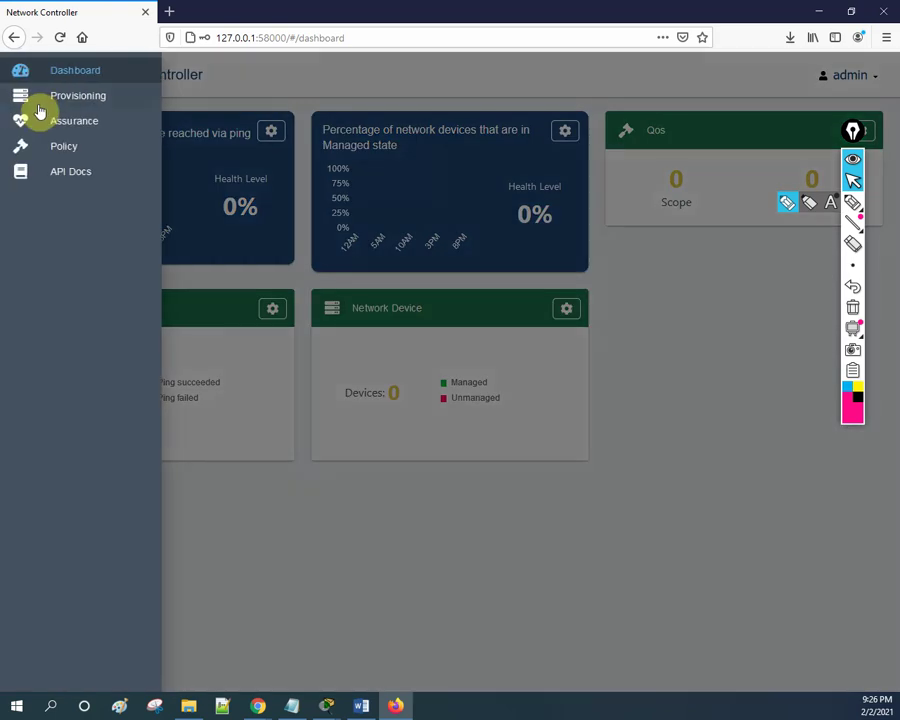
click(48, 101)
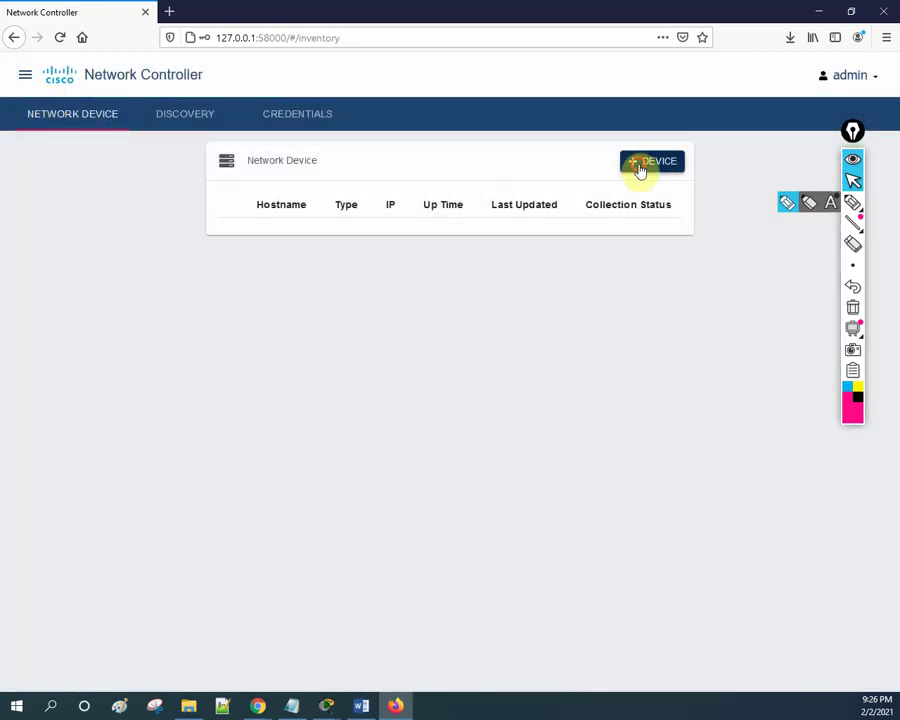
click(640, 168)
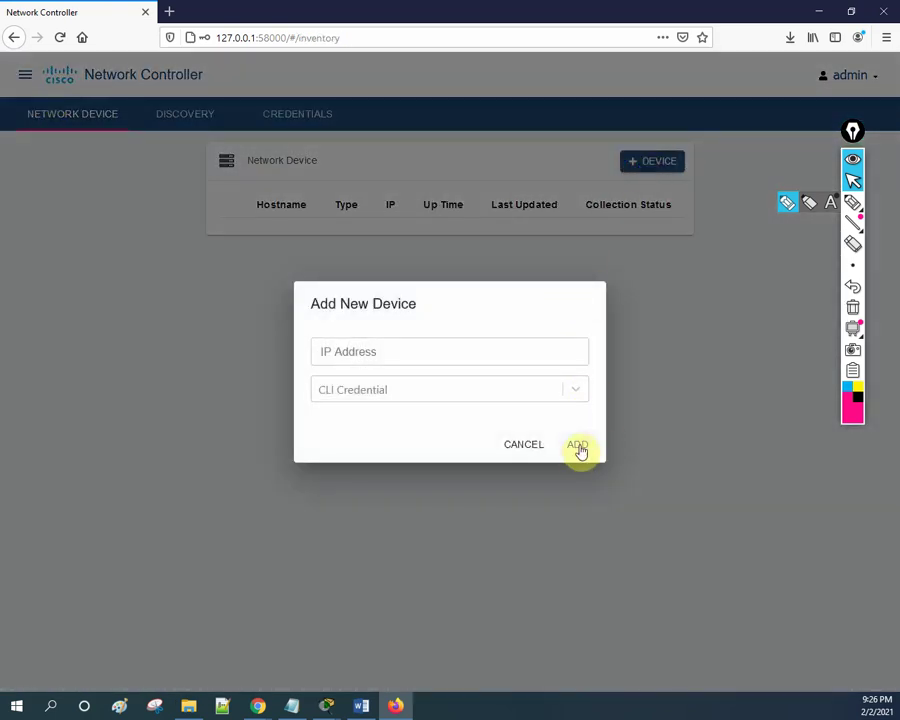
click(514, 445)
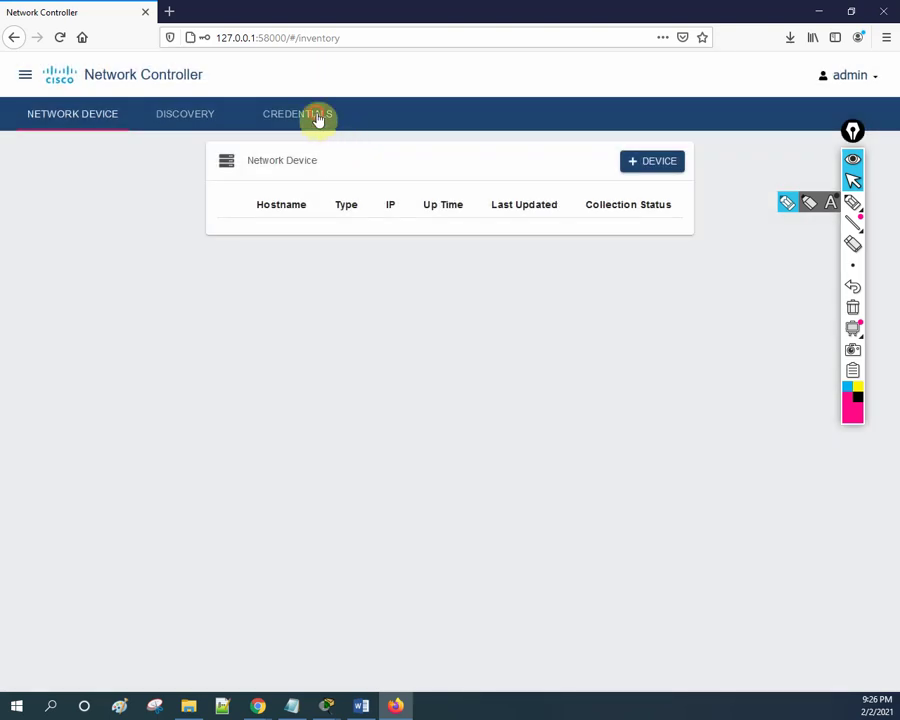
click(318, 119)
Step: Save a new CLI credential: username admin, a password, an enable password, description admin
click(727, 161)
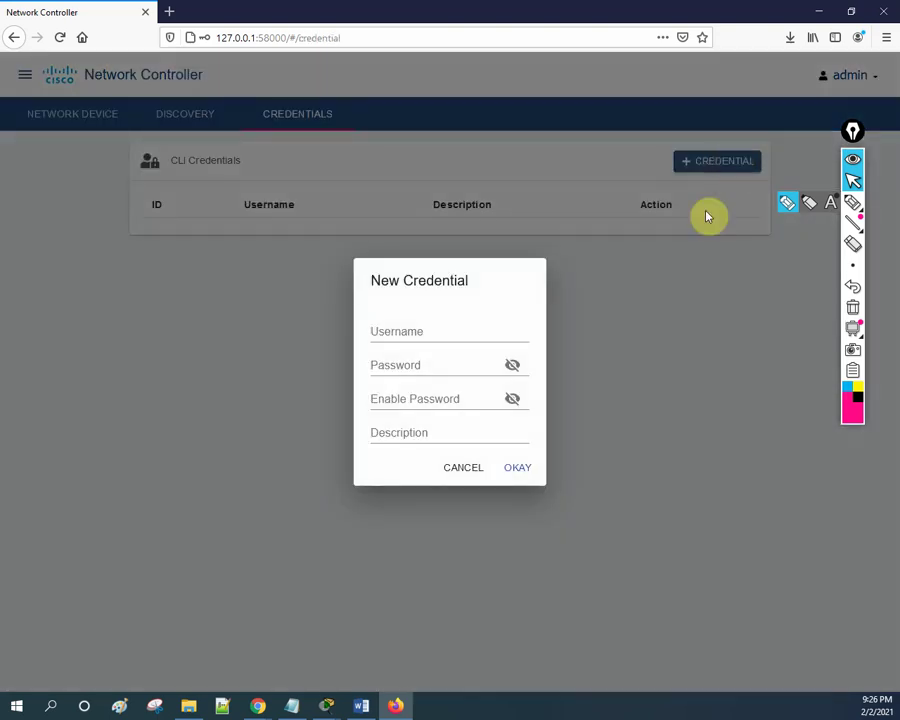
click(434, 320)
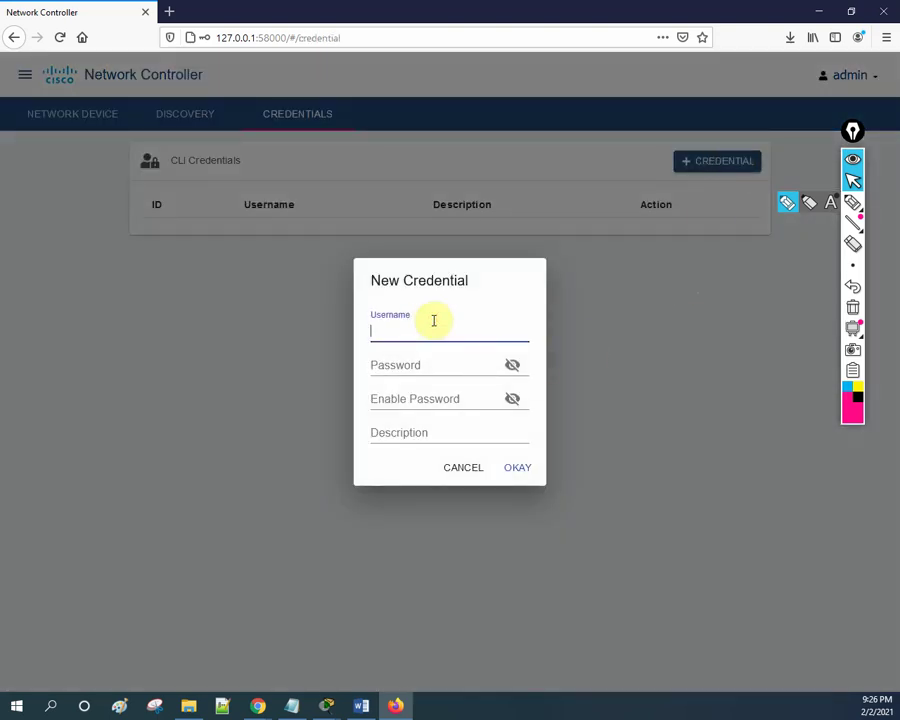
text(admin)
key(Tab)
text(c)
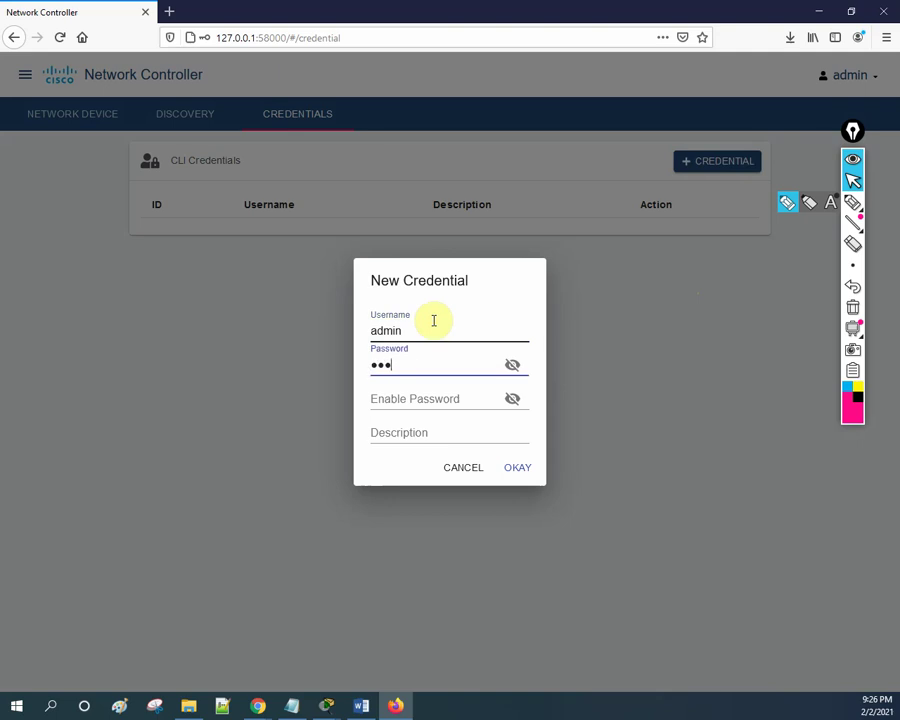
key(Tab)
key(Tab)
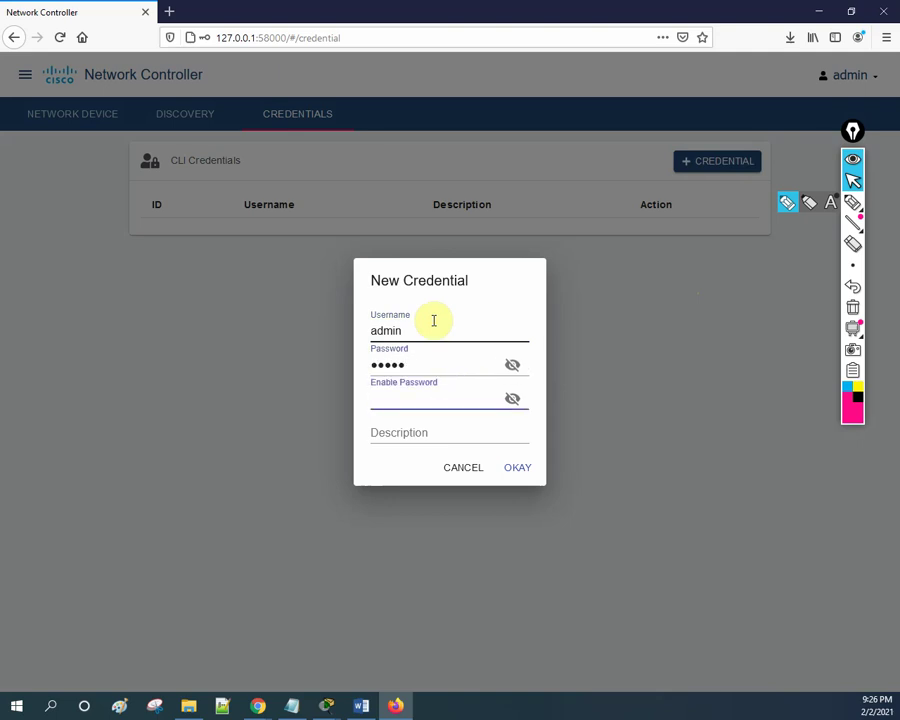
key(Tab)
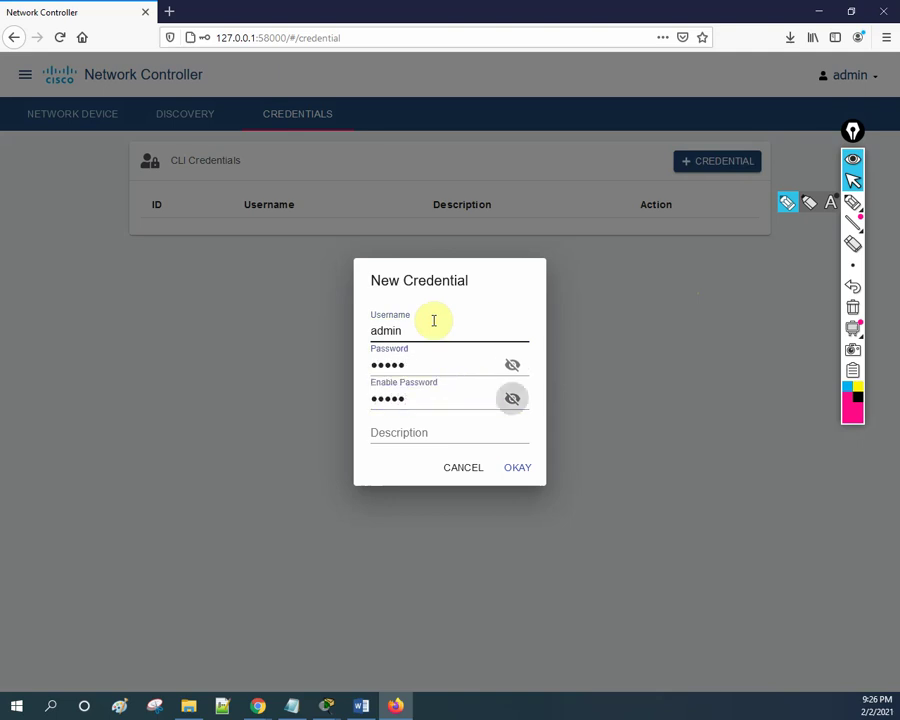
click(511, 364)
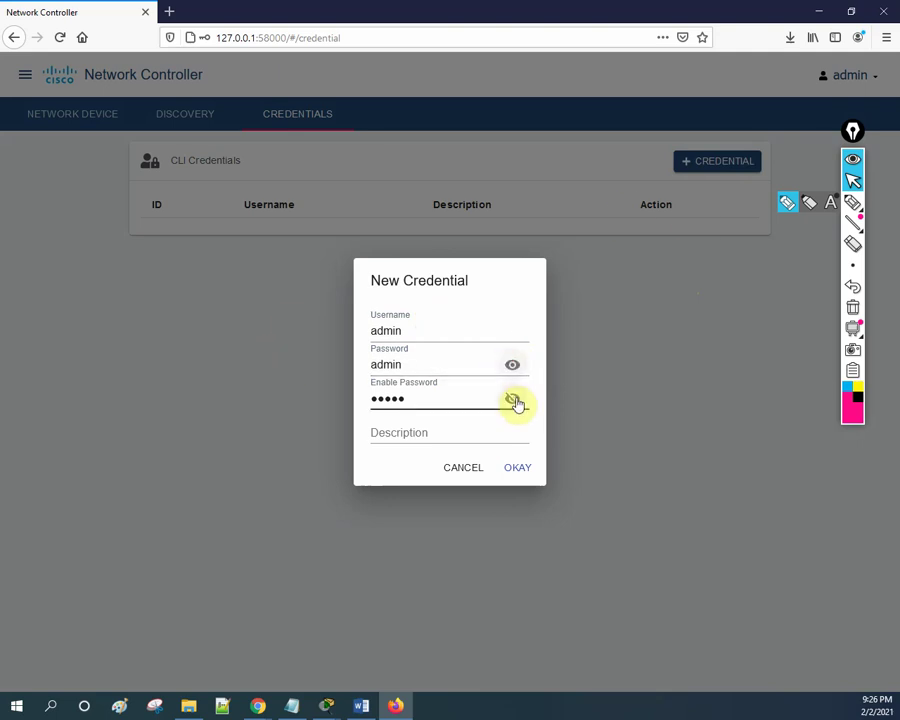
click(514, 401)
click(480, 433)
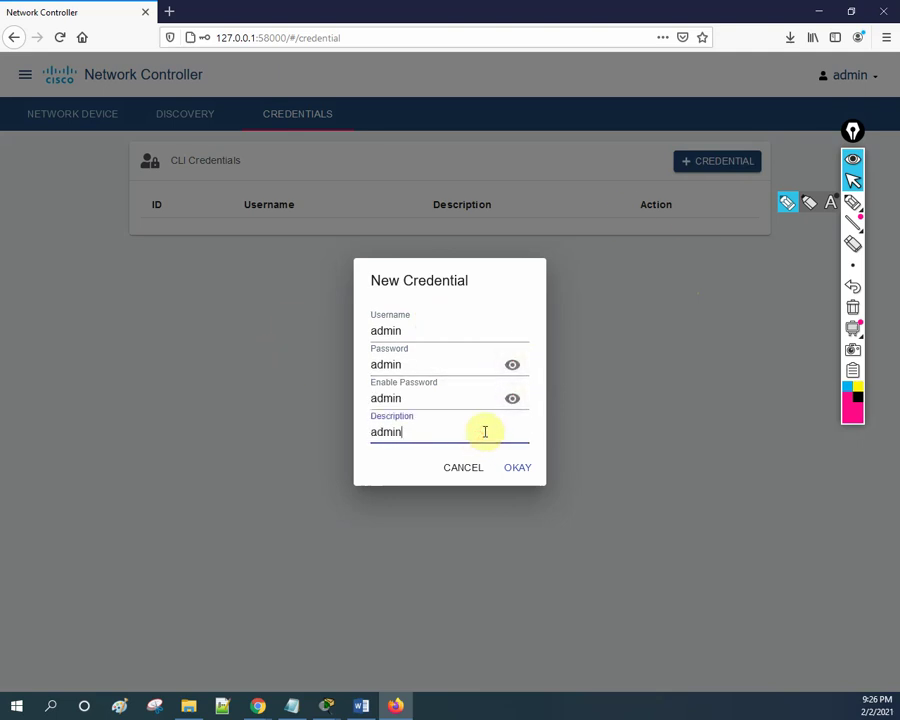
click(517, 467)
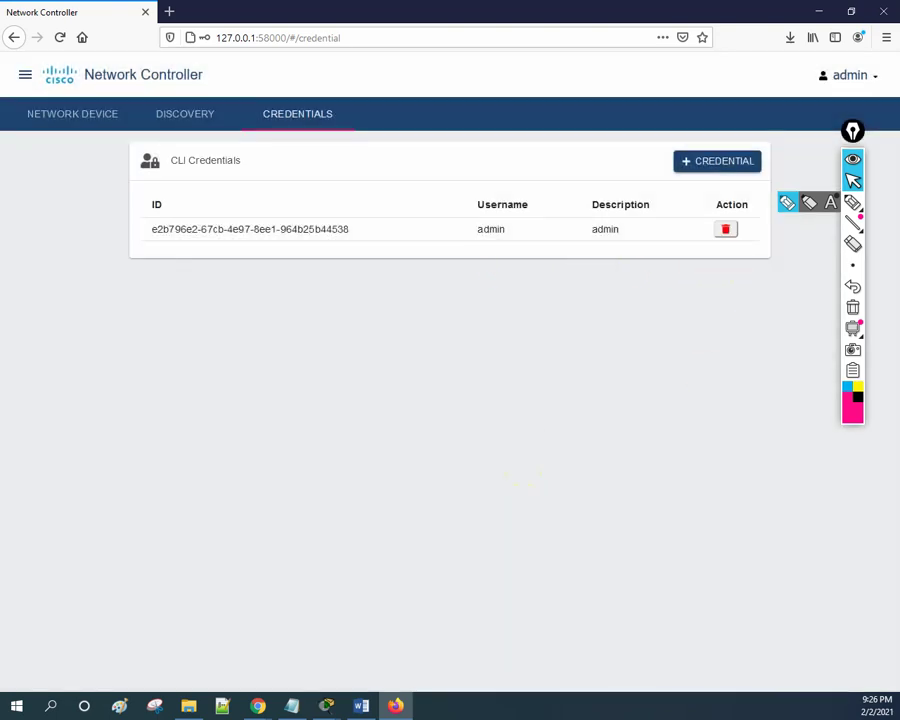
click(257, 706)
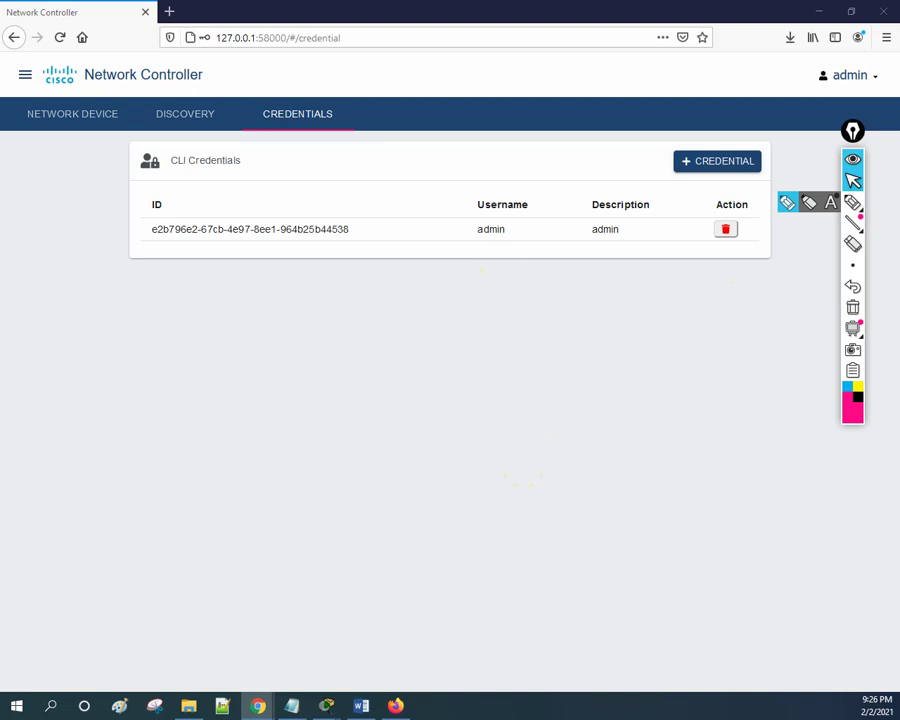
click(192, 122)
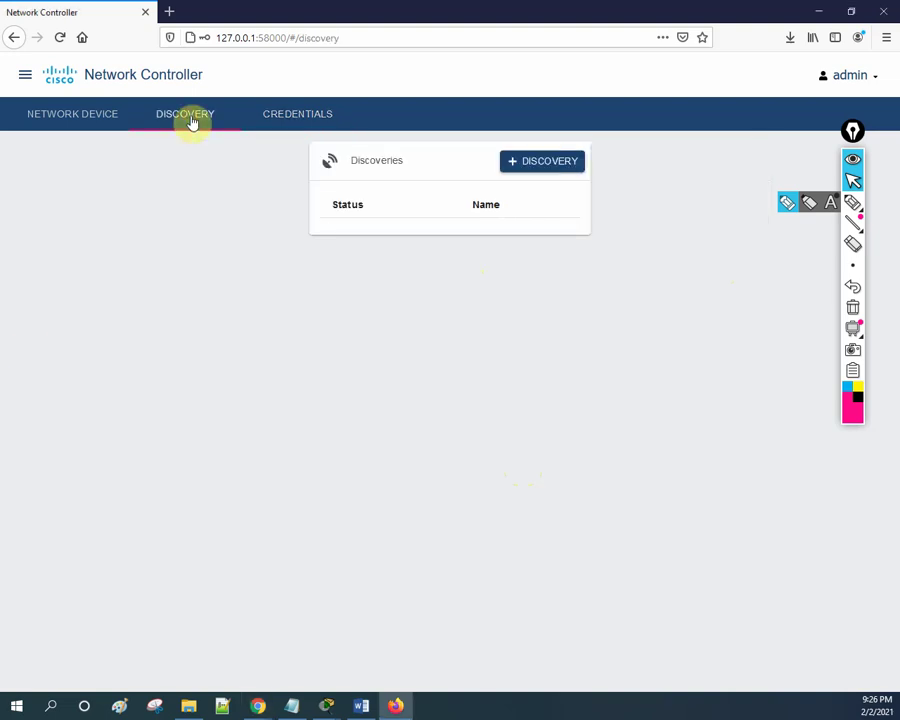
click(98, 117)
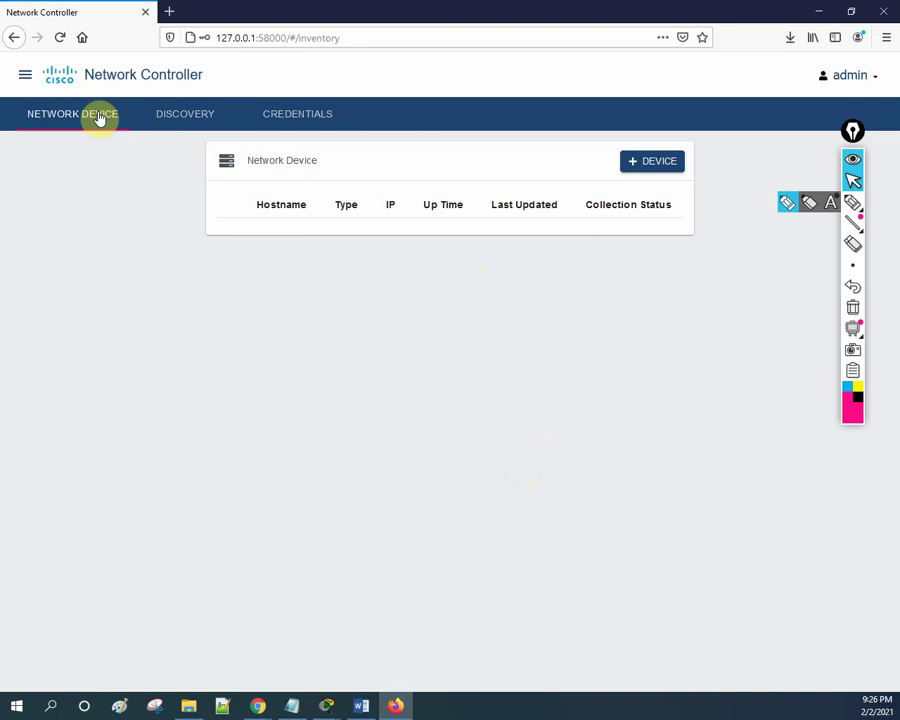
click(653, 164)
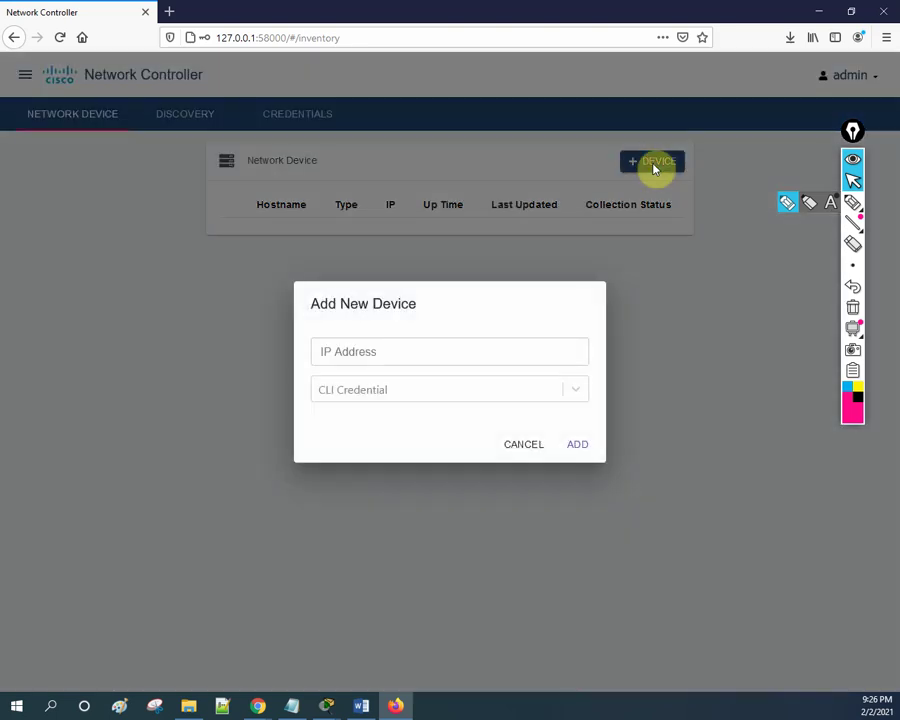
click(522, 353)
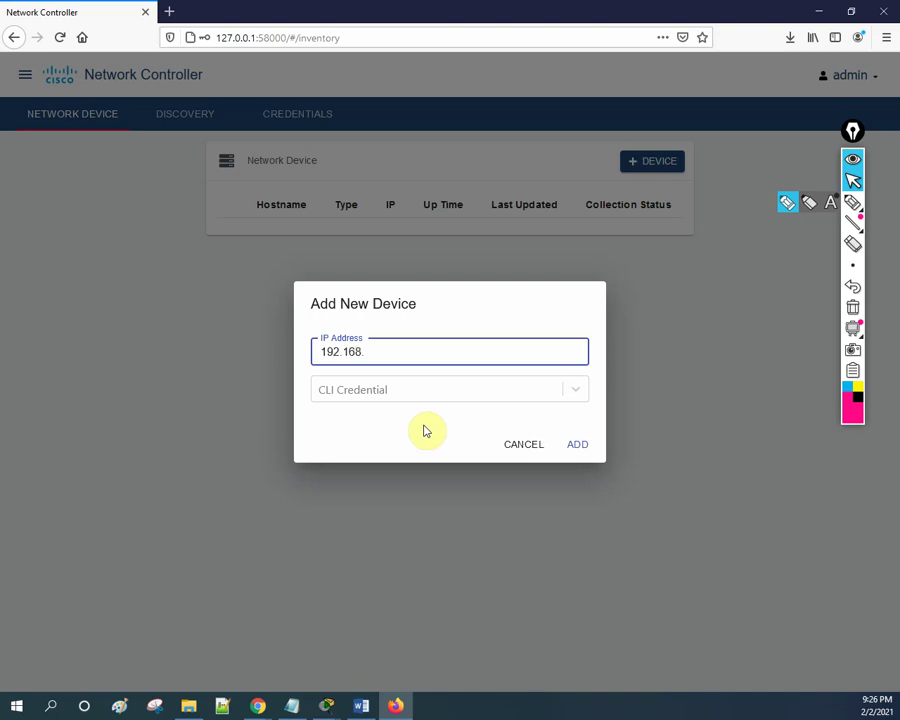
click(577, 392)
click(452, 426)
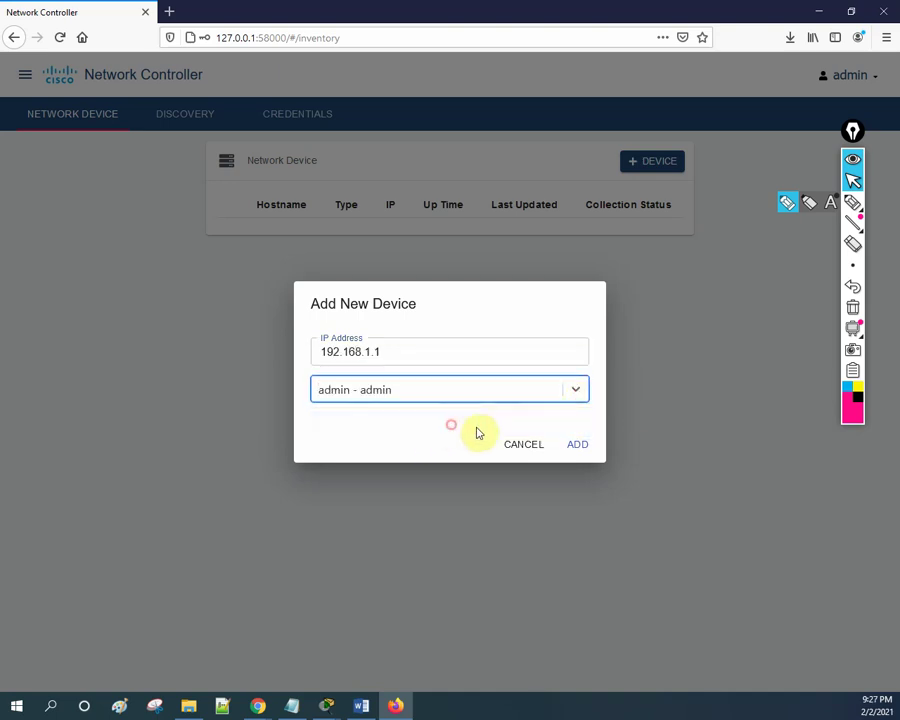
click(576, 443)
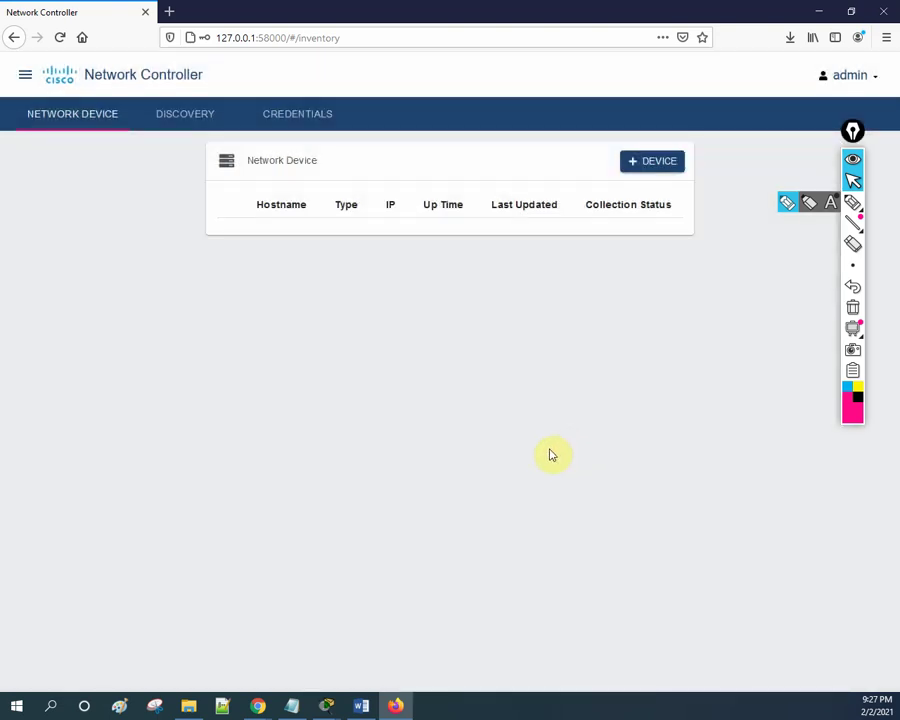
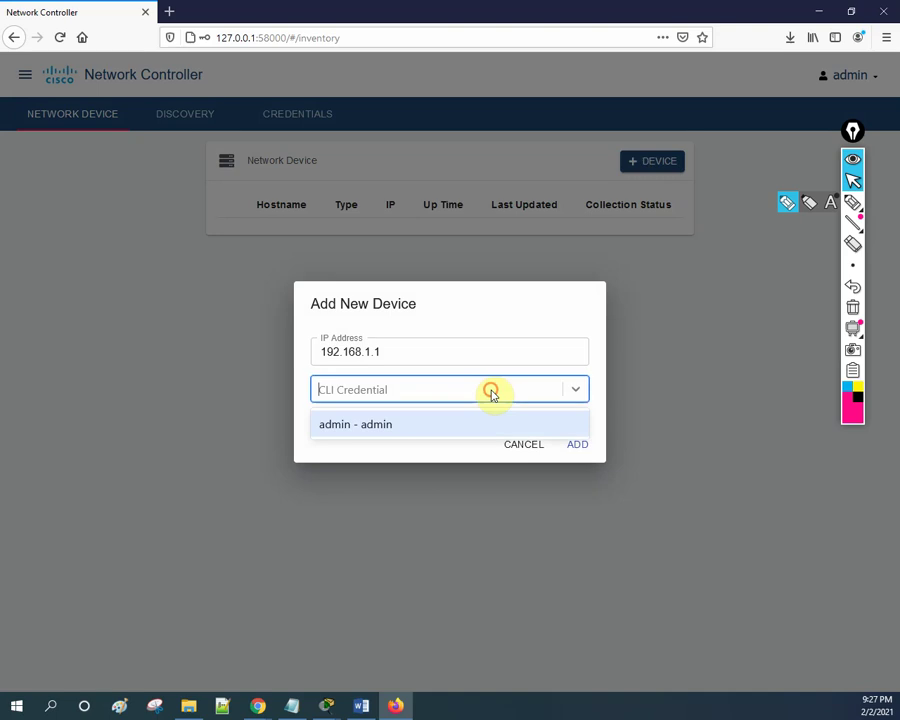
click(466, 430)
click(577, 447)
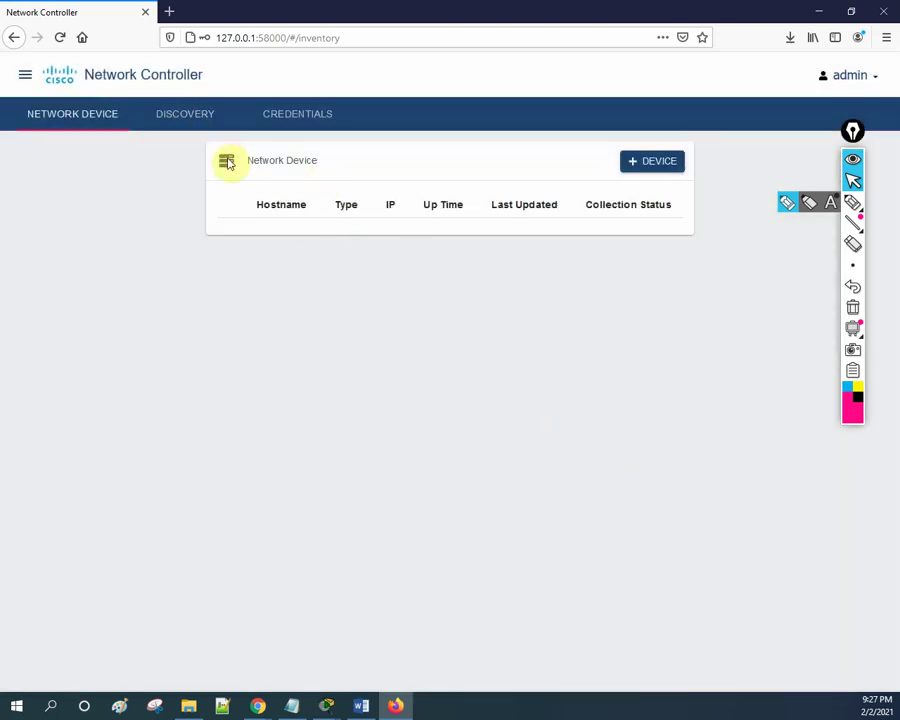
Step: View the internal_inventory_management discovery's details on the Discovery page, then reload it
click(185, 126)
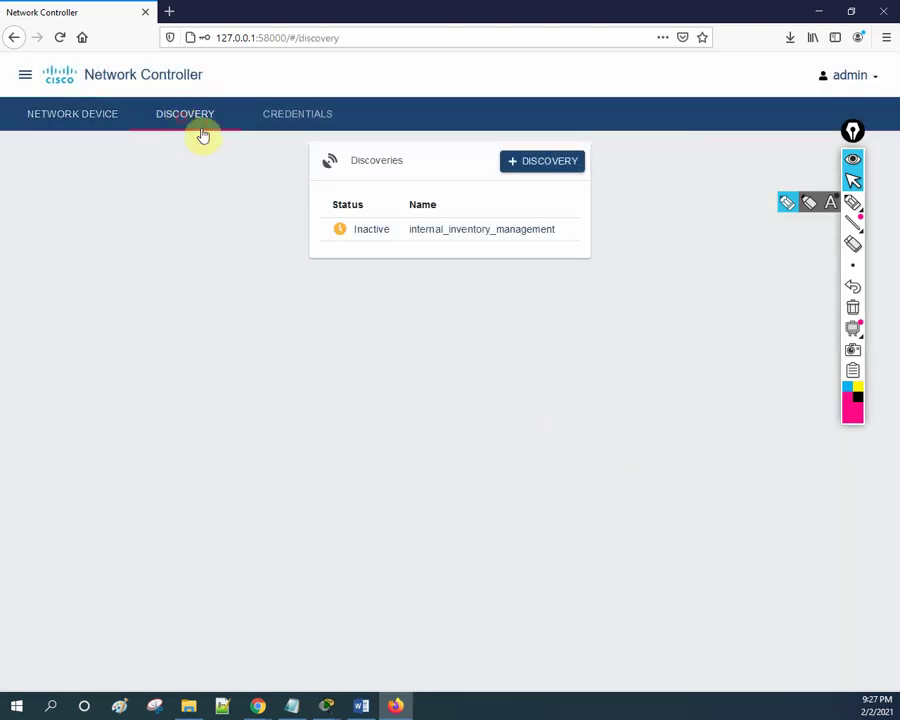
click(395, 240)
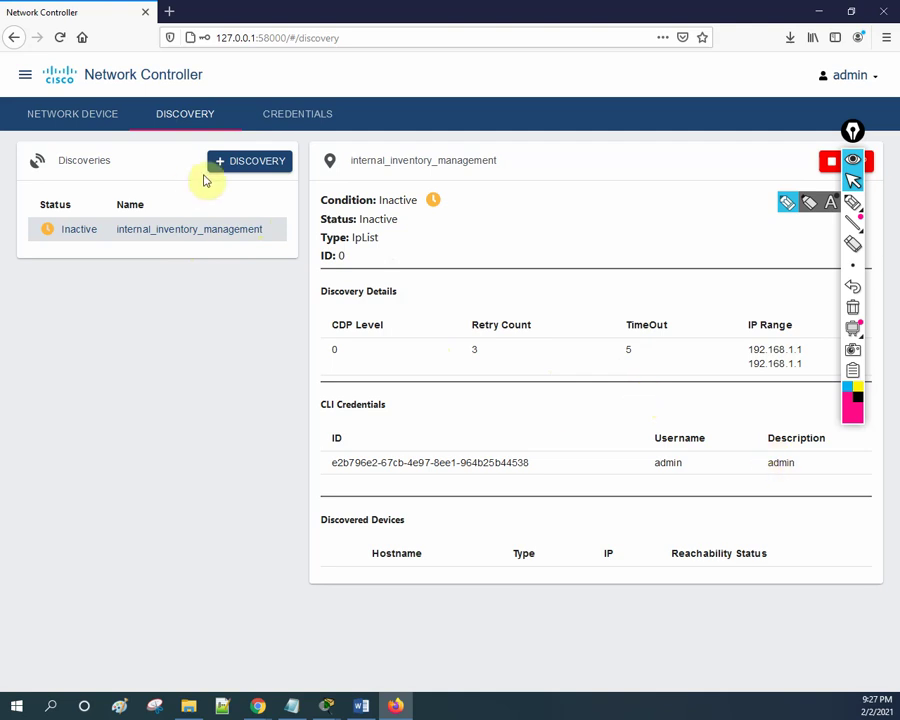
click(112, 120)
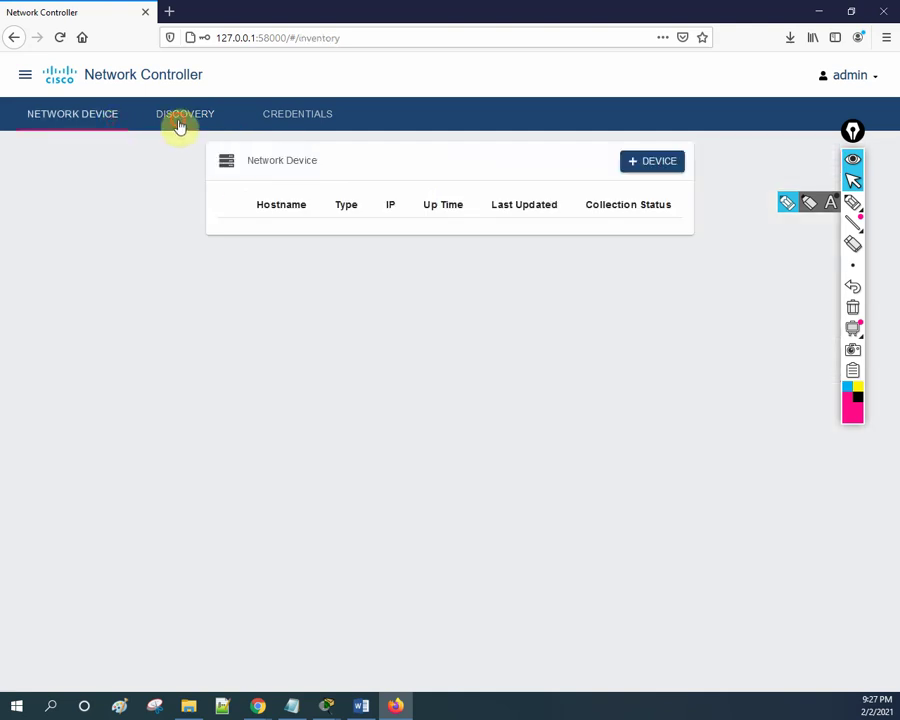
click(182, 120)
click(55, 40)
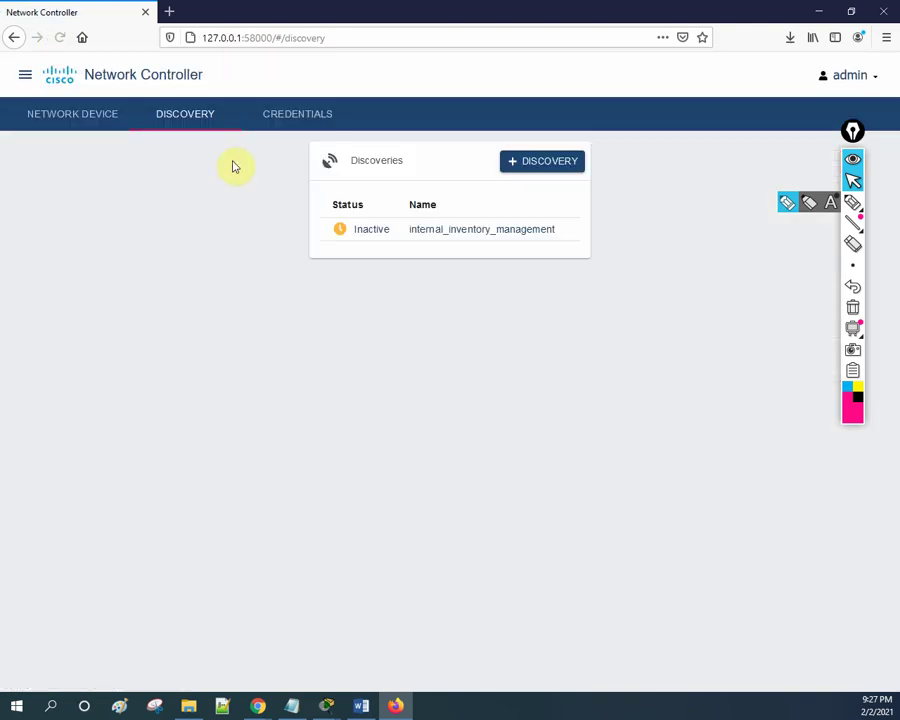
click(531, 168)
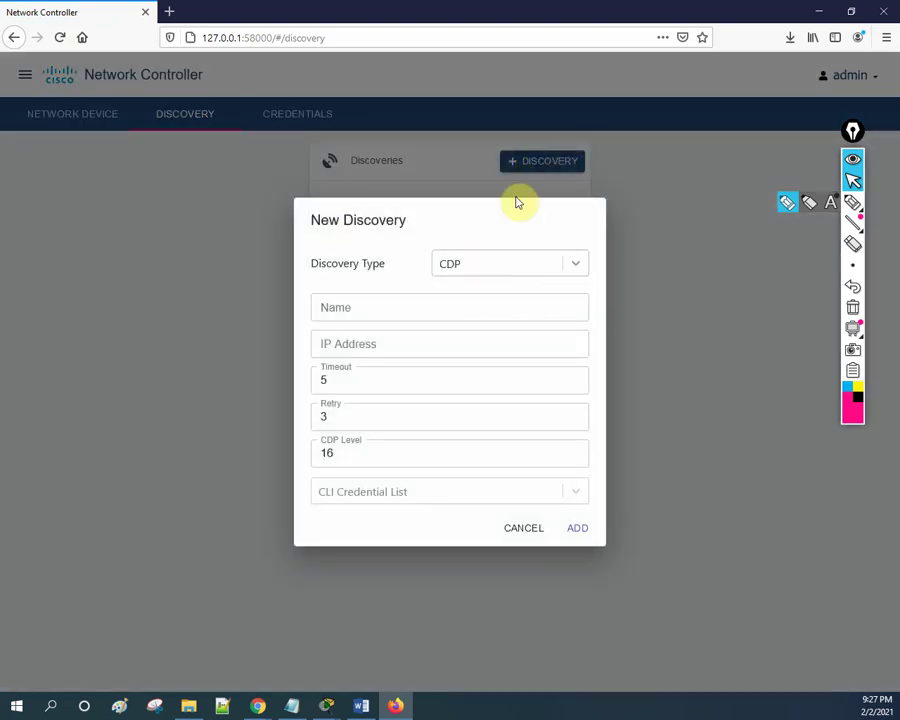
click(577, 264)
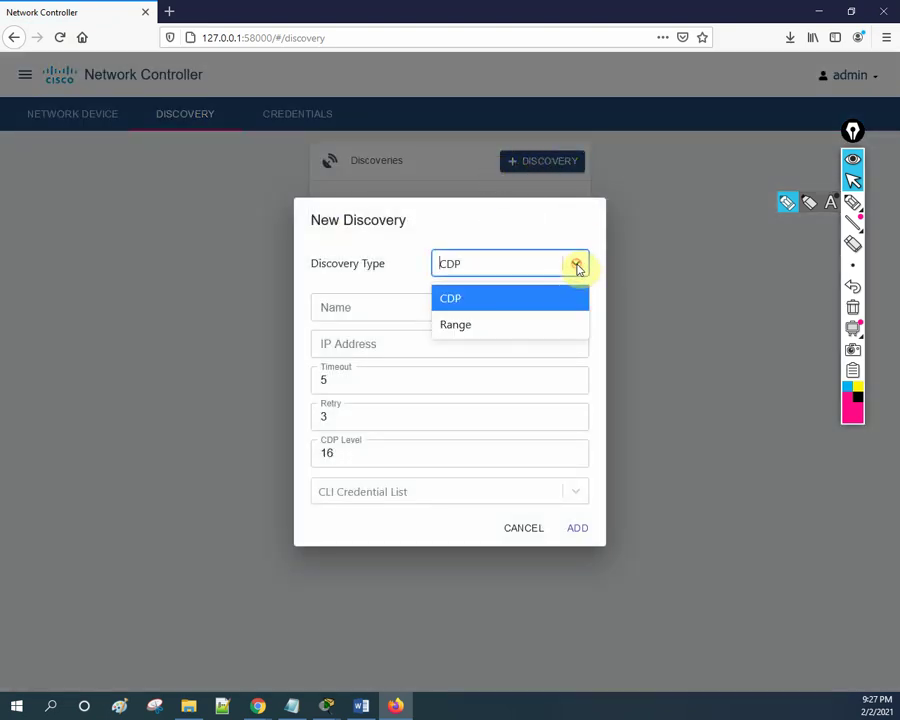
click(468, 303)
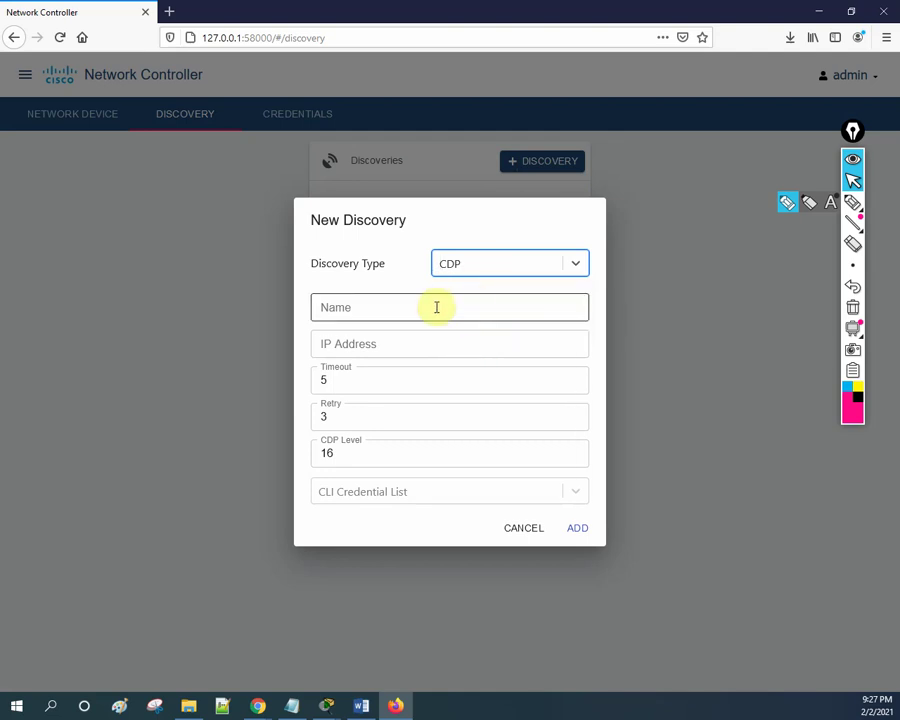
click(435, 307)
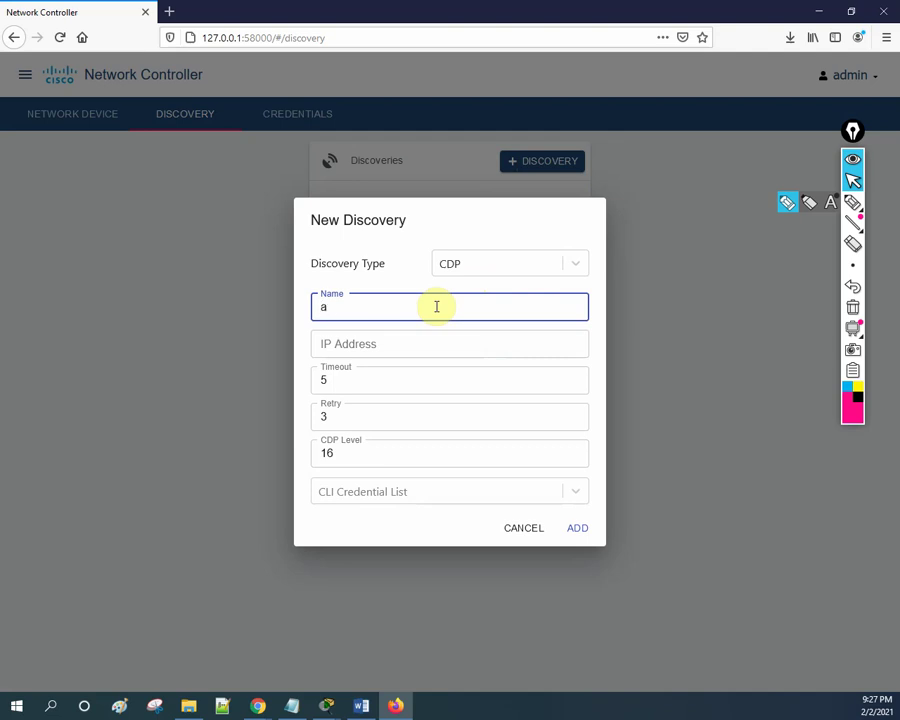
click(389, 345)
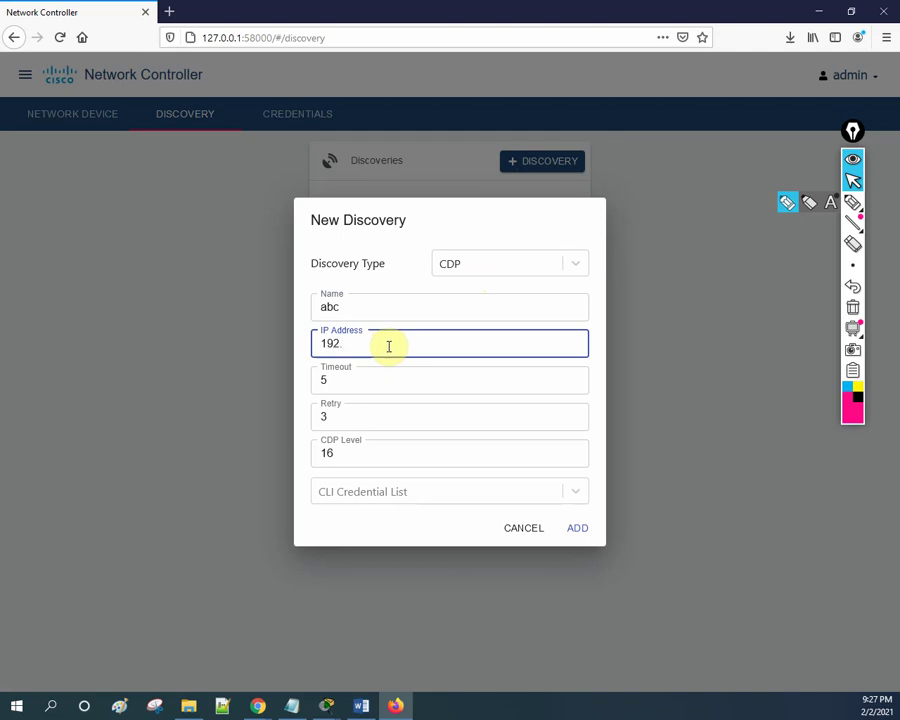
text(192.168.1.1)
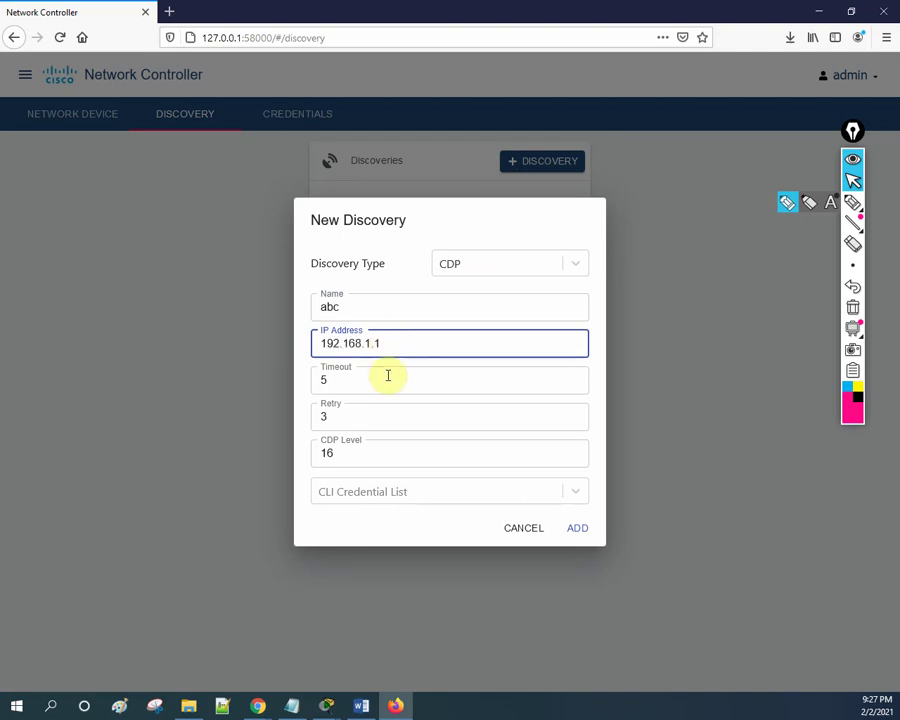
click(460, 495)
click(392, 458)
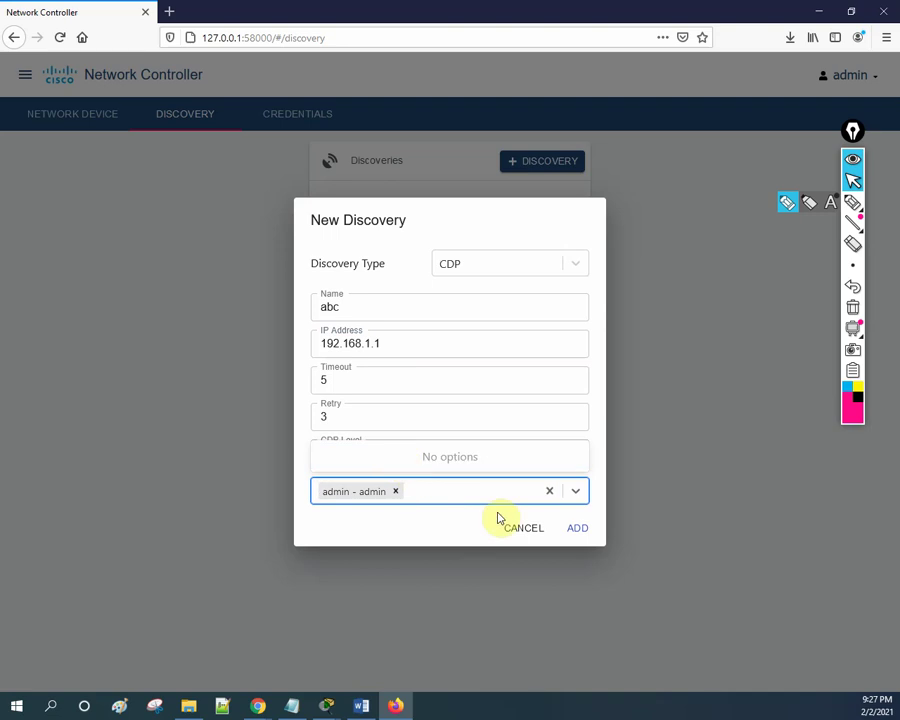
click(577, 528)
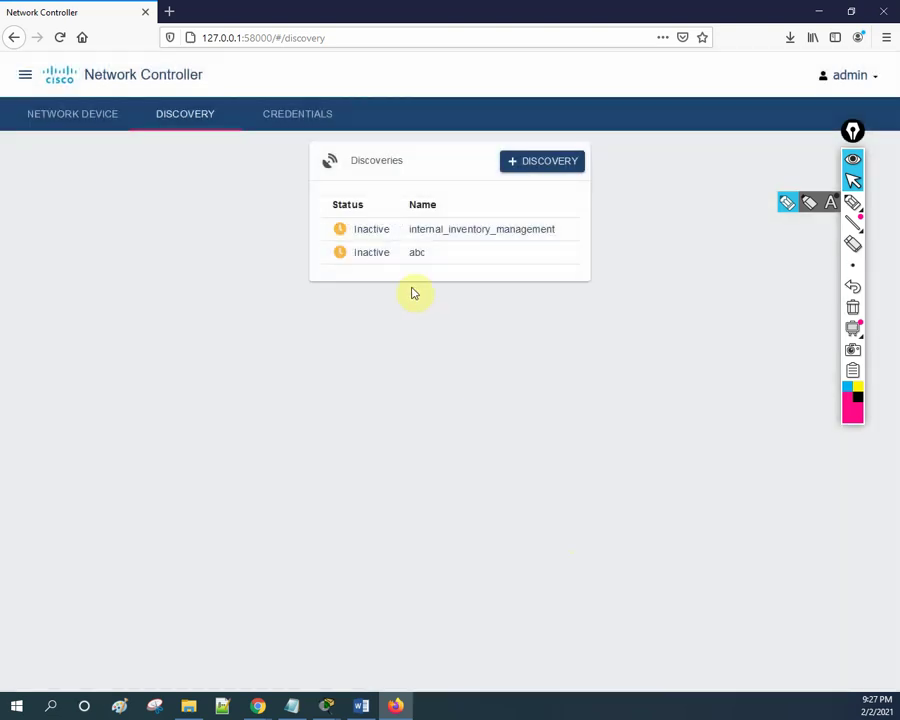
Step: Return to the discoveries list and view the abc discovery's details
click(72, 118)
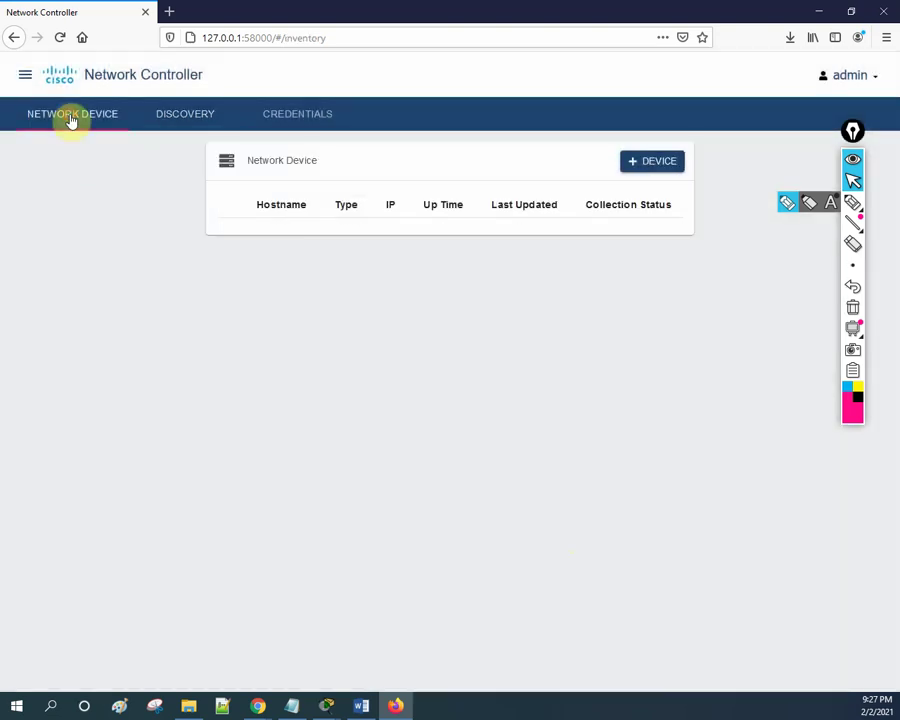
click(183, 118)
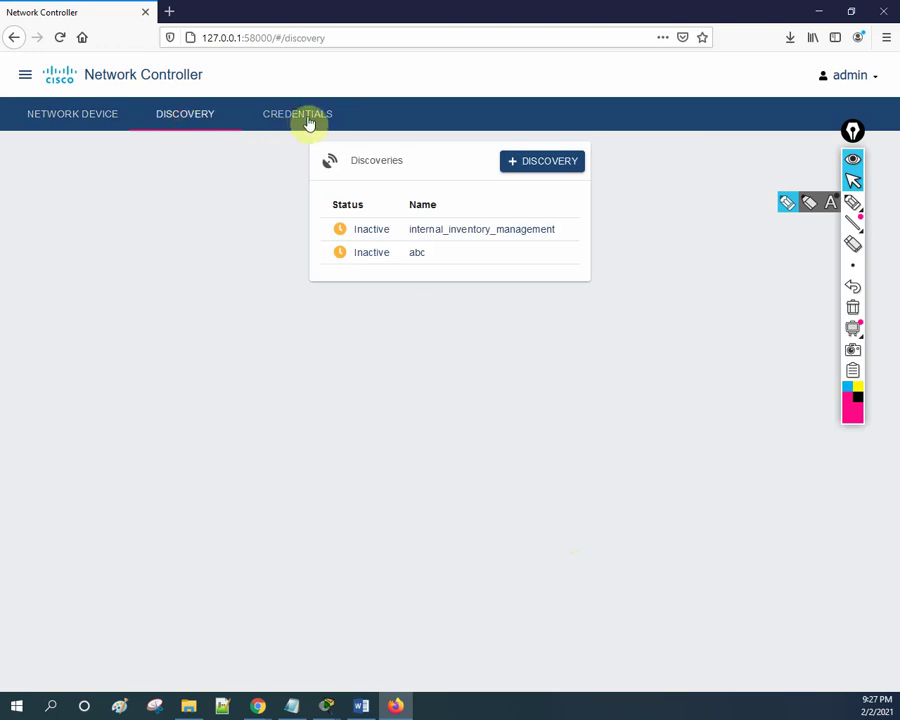
click(436, 254)
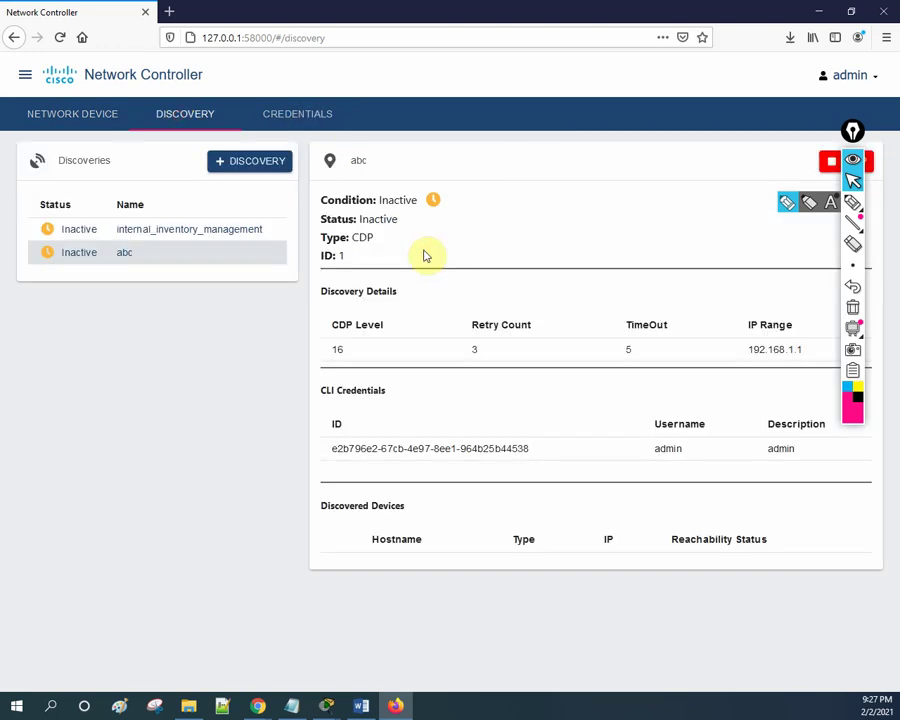
Step: Add Range discovery 'Networkforyou' for 192.168.1.1–192.168.1.10 with admin - admin, then view its details
double_click(266, 166)
click(503, 265)
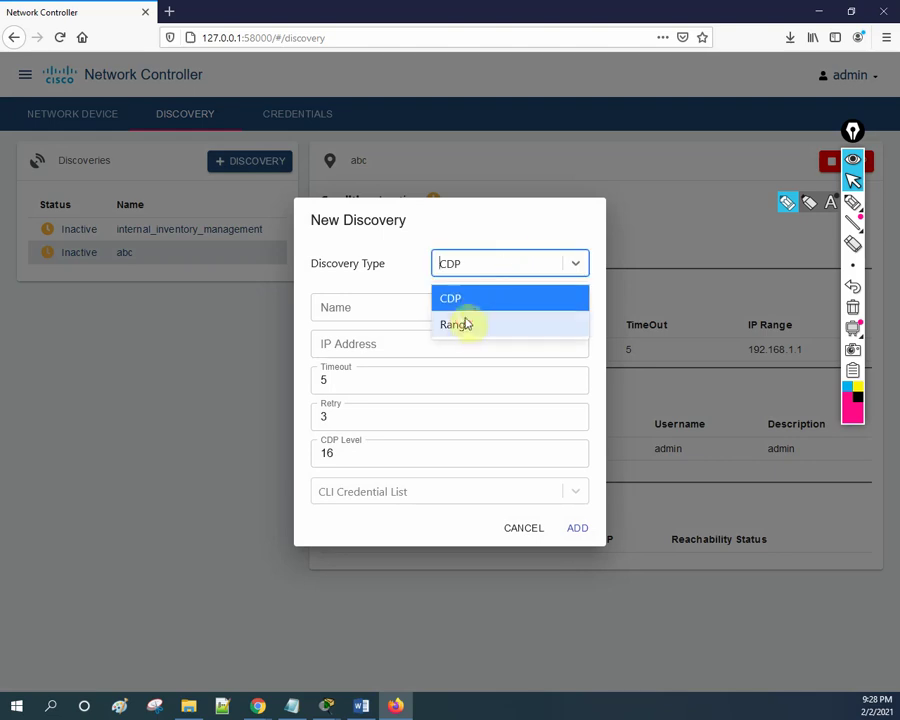
click(460, 323)
click(397, 347)
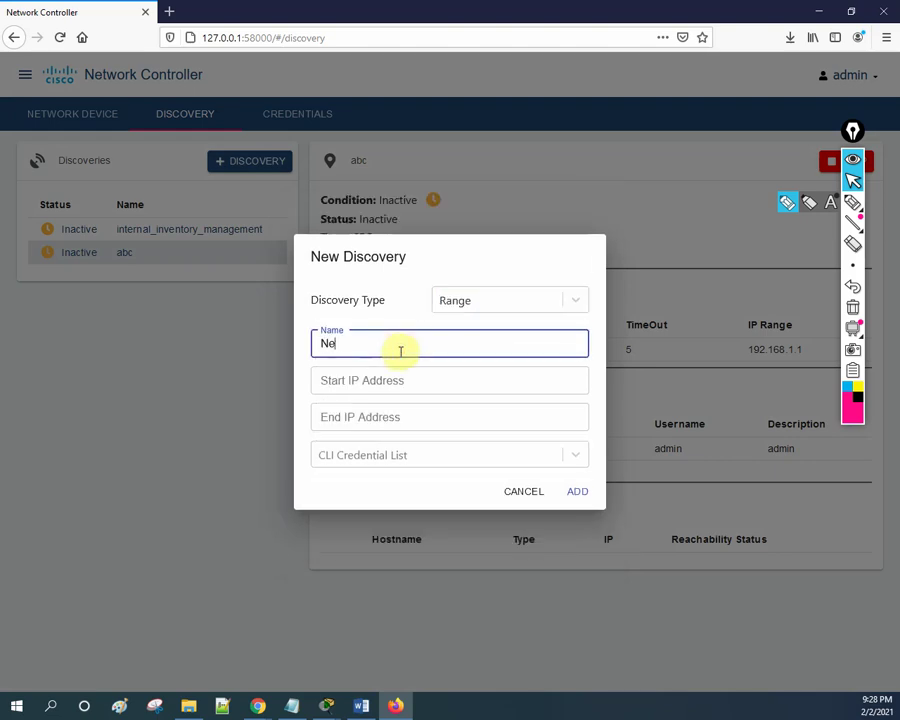
key(Tab)
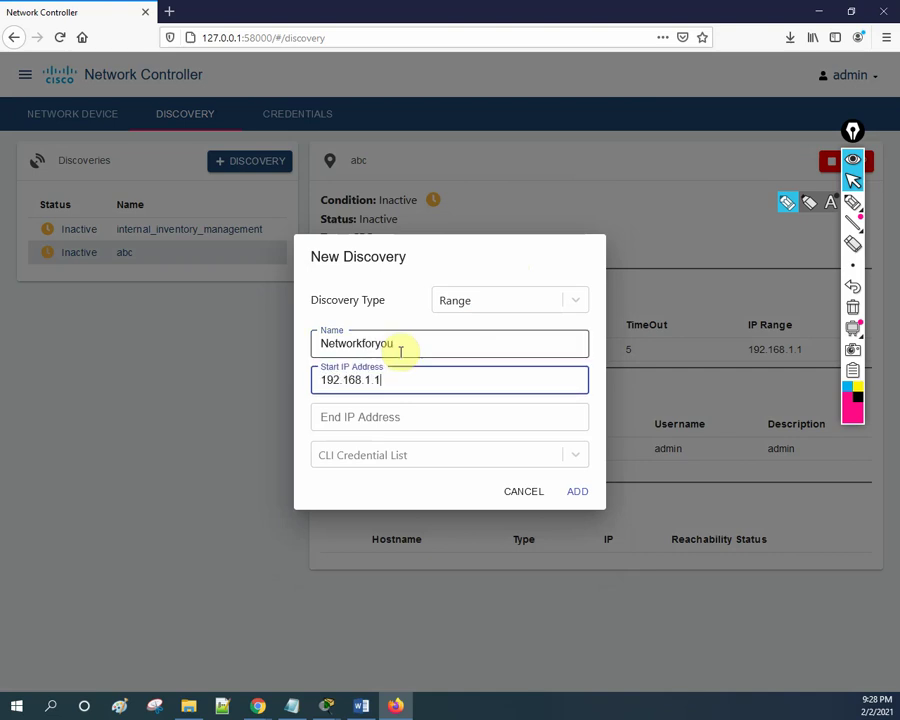
click(386, 412)
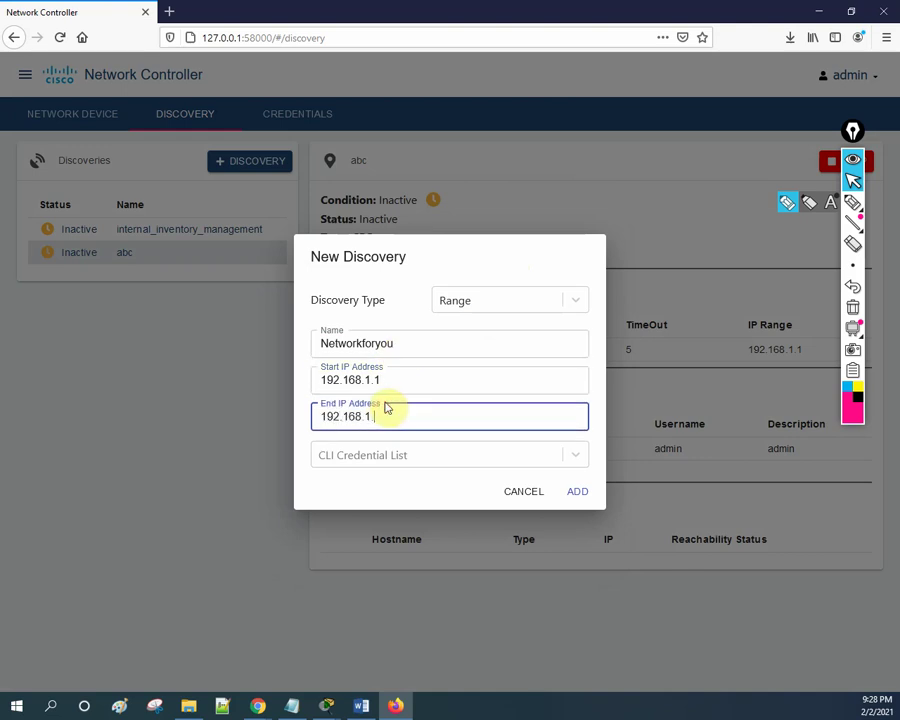
click(573, 452)
click(462, 421)
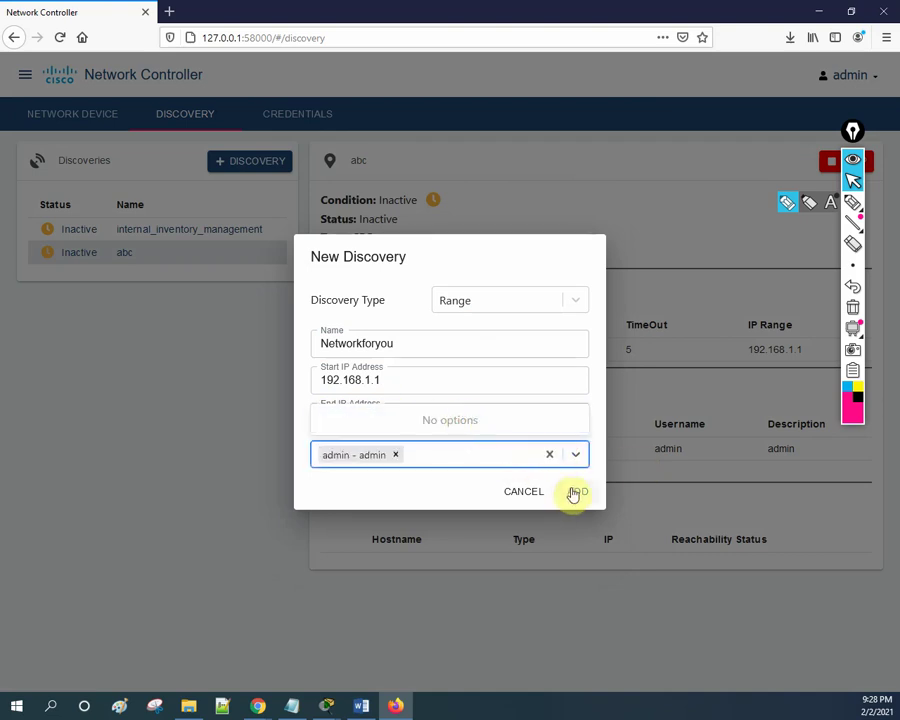
click(576, 492)
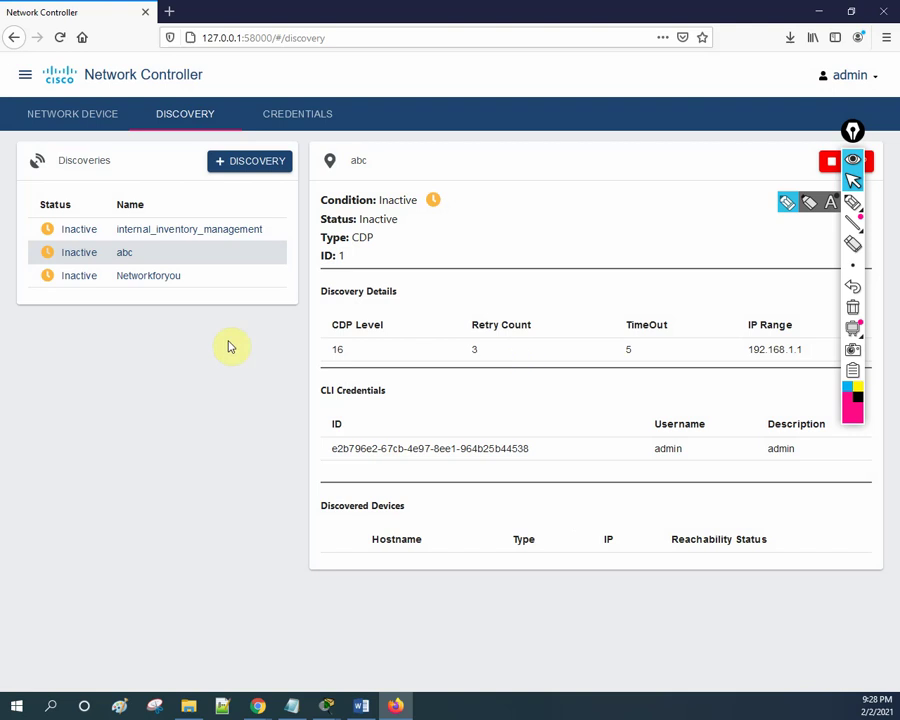
double_click(90, 280)
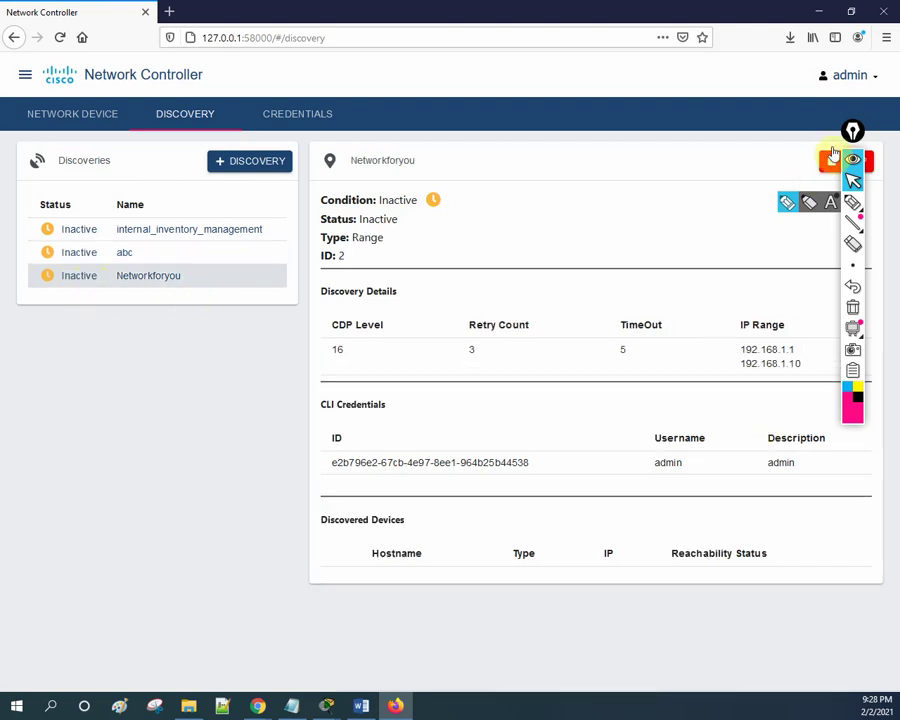
mouse_move(852, 131)
mouse_down()
mouse_move(776, 235)
mouse_move(768, 122)
mouse_up()
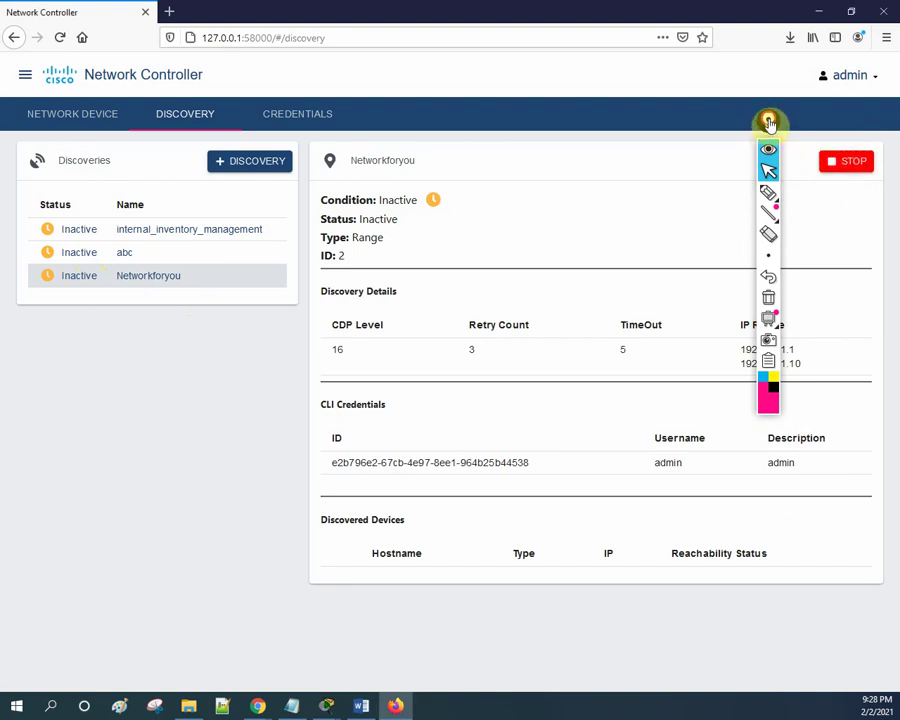
mouse_move(768, 122)
mouse_down()
mouse_move(836, 208)
mouse_move(836, 266)
mouse_up()
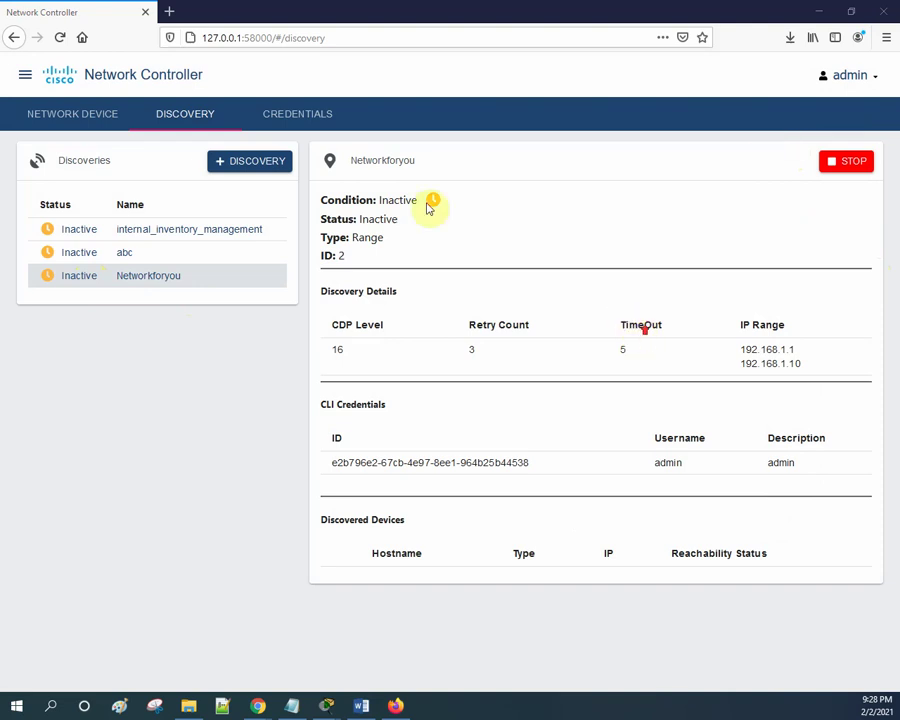
click(264, 160)
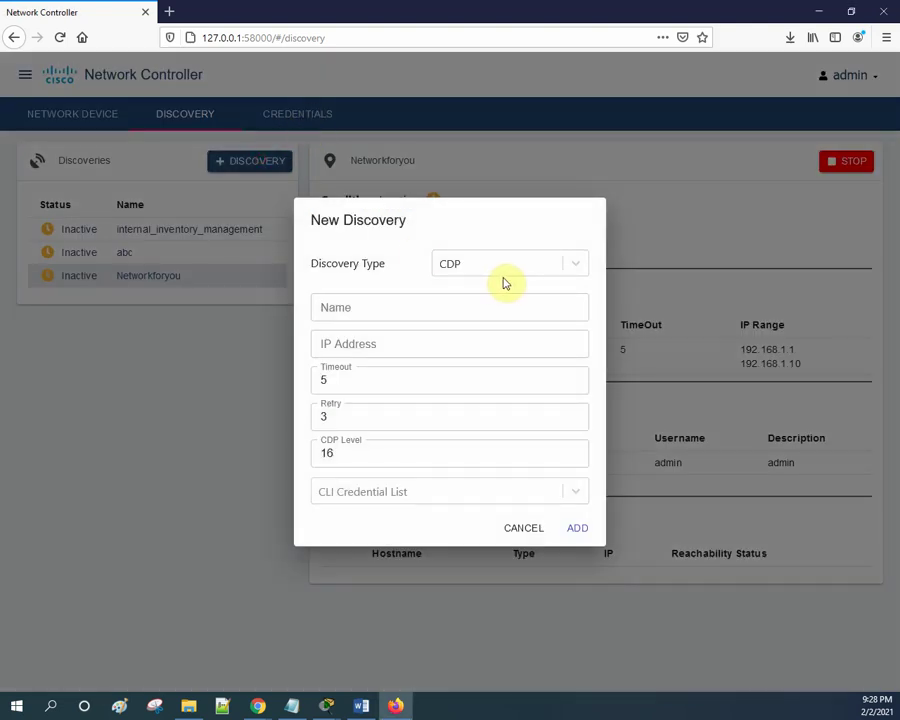
click(576, 528)
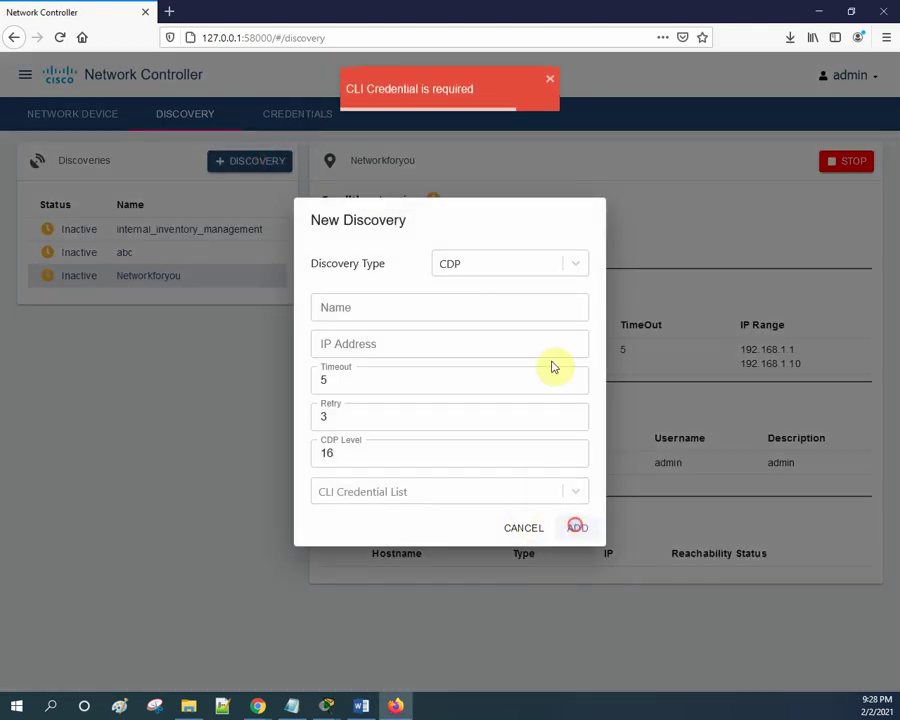
click(577, 494)
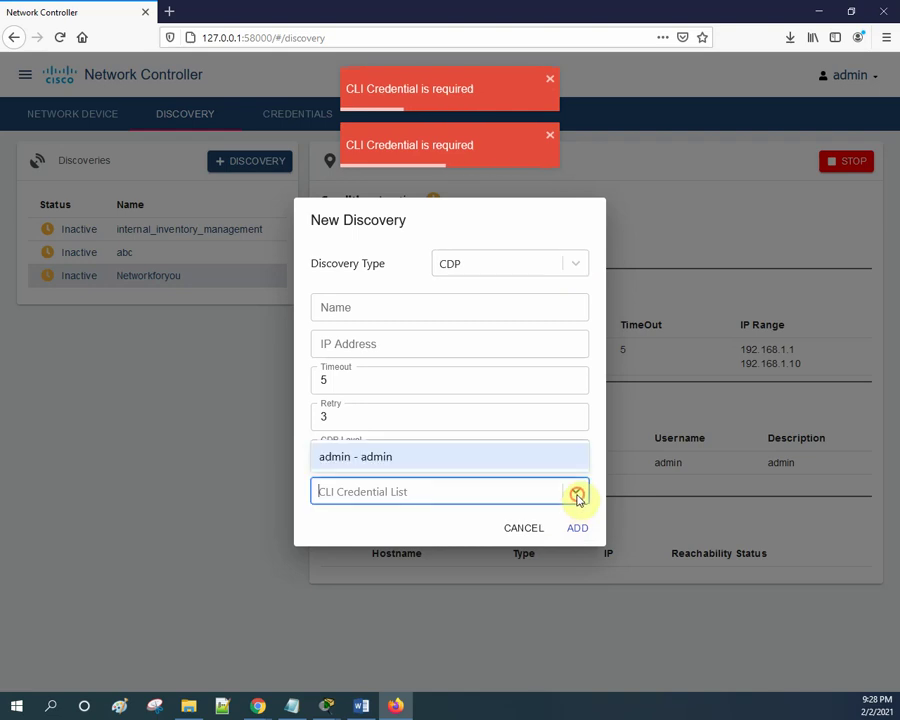
click(454, 458)
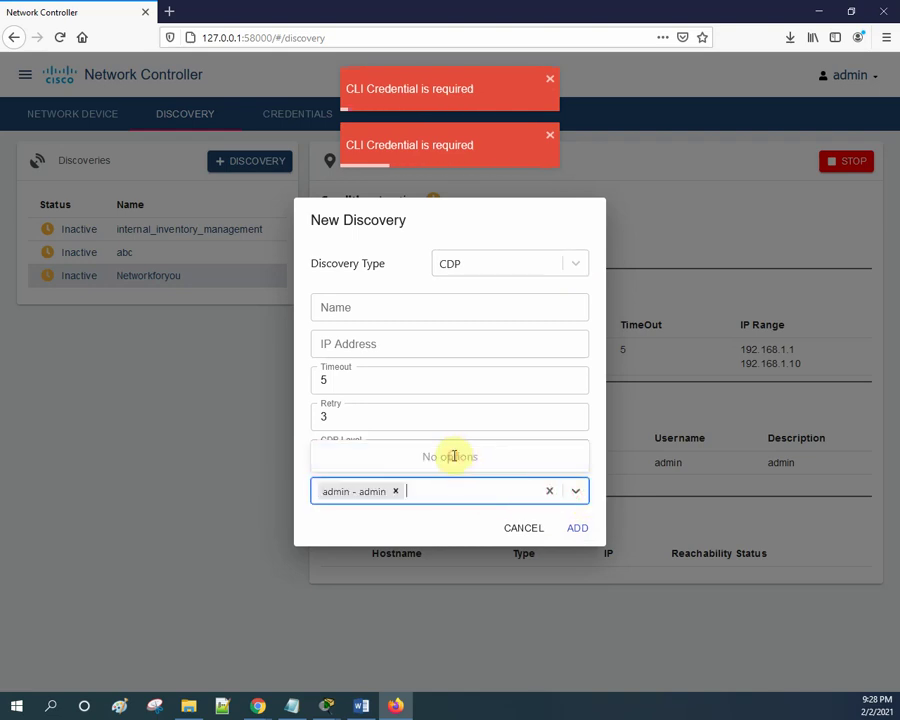
Step: Set the discovery type to Range, then cancel the form and minimize Firefox
click(427, 300)
click(570, 260)
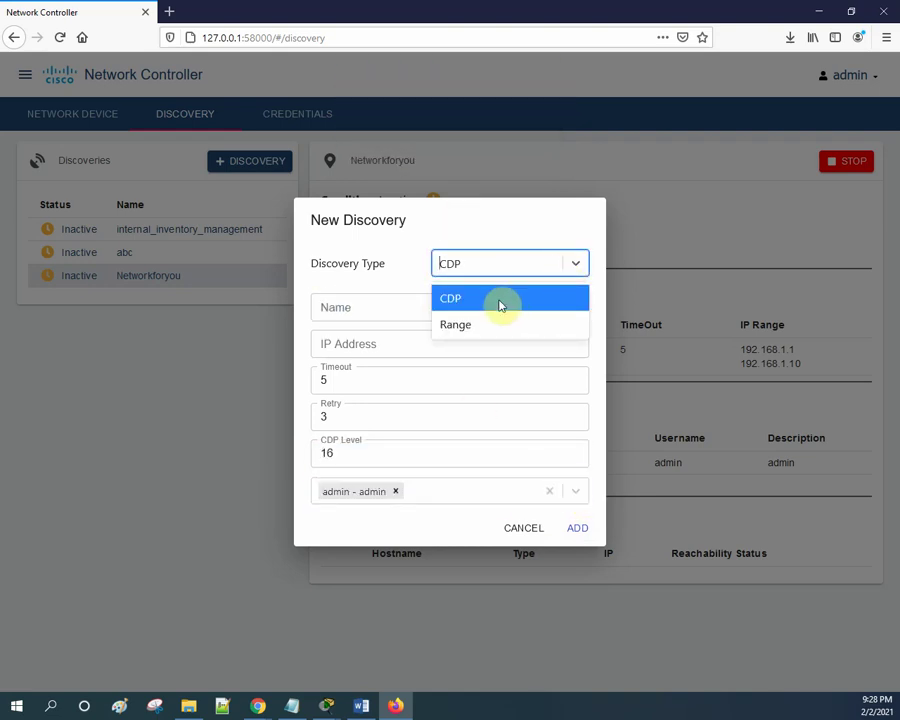
click(478, 324)
click(402, 347)
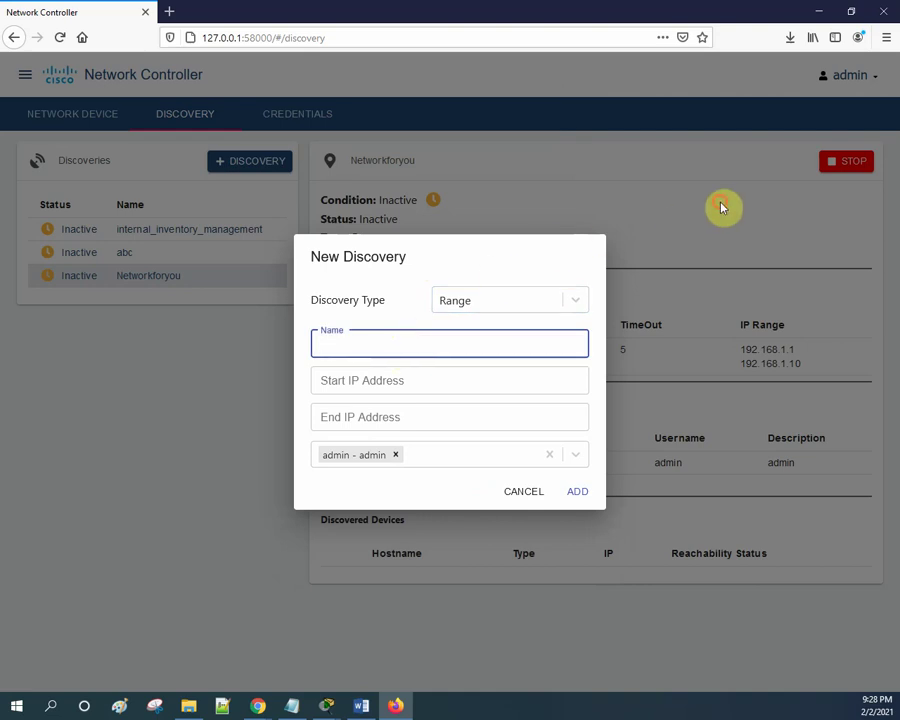
click(723, 207)
click(817, 10)
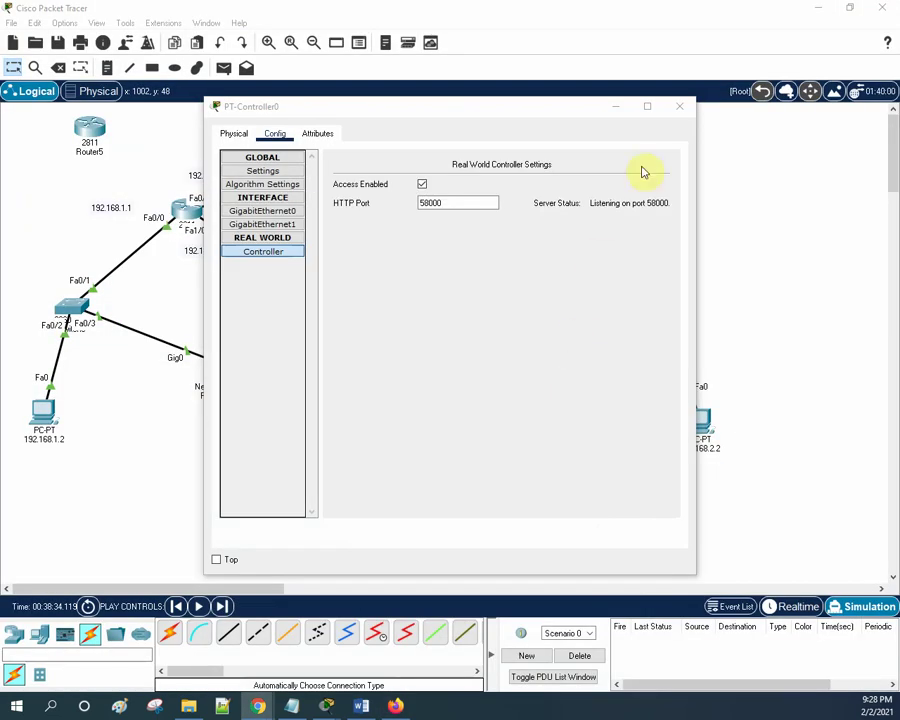
Step: Close PT-Controller0's settings, inspect the packet, switch to Realtime, and return to Firefox
click(680, 106)
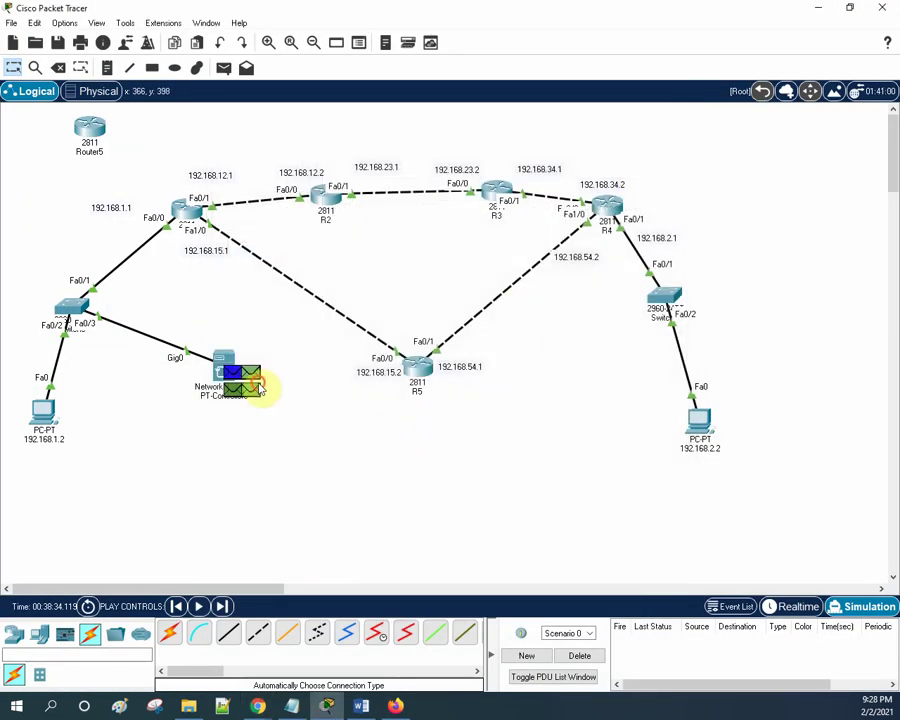
click(258, 386)
click(797, 608)
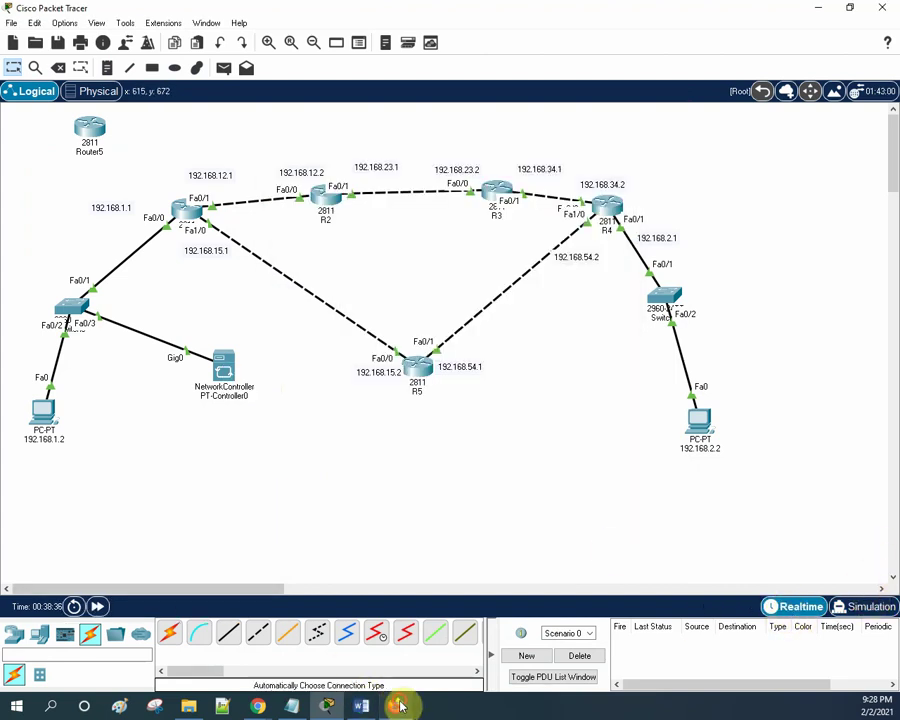
key(alt+Tab)
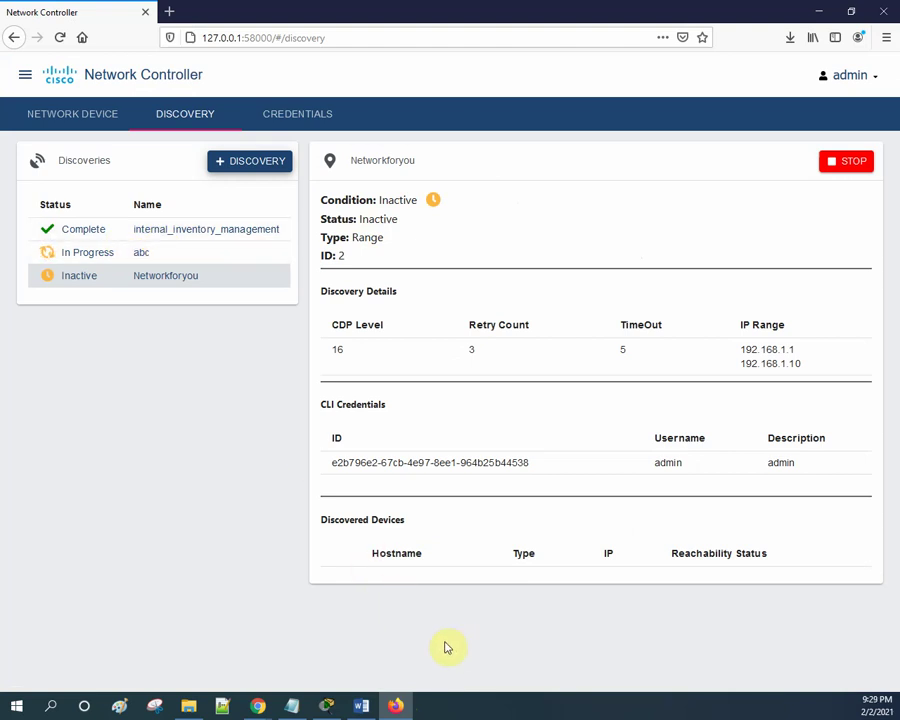
Step: Review the internal_inventory_management and abc discovery results
click(326, 705)
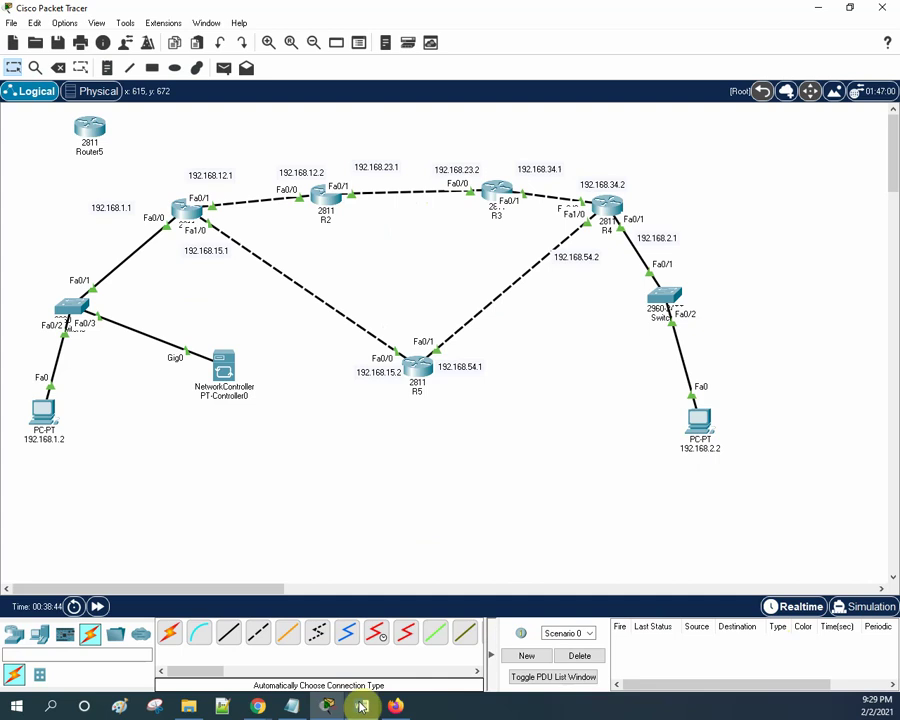
key(alt+Tab)
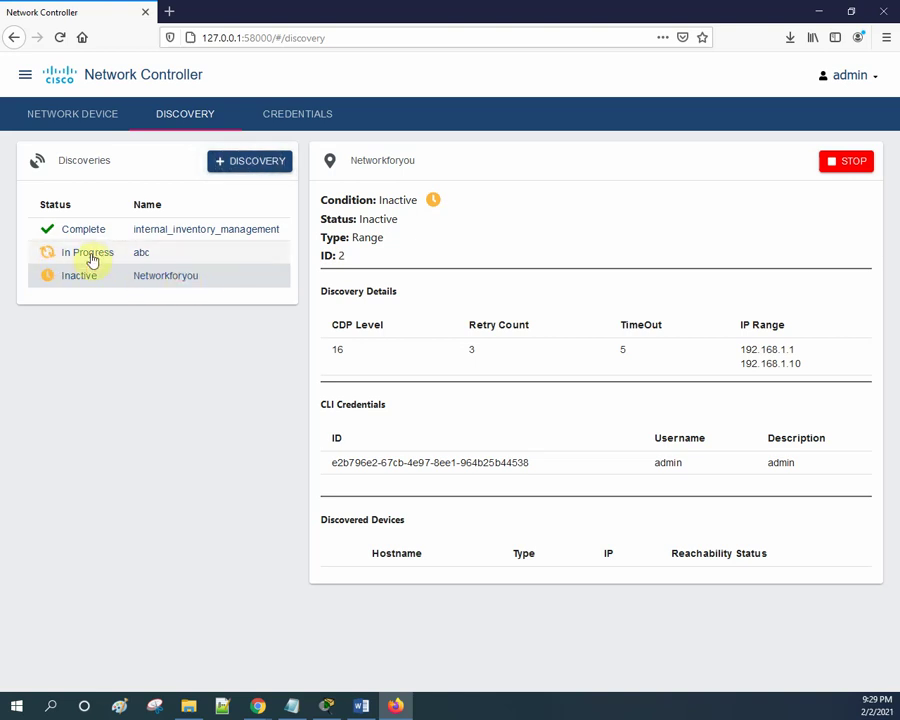
click(179, 230)
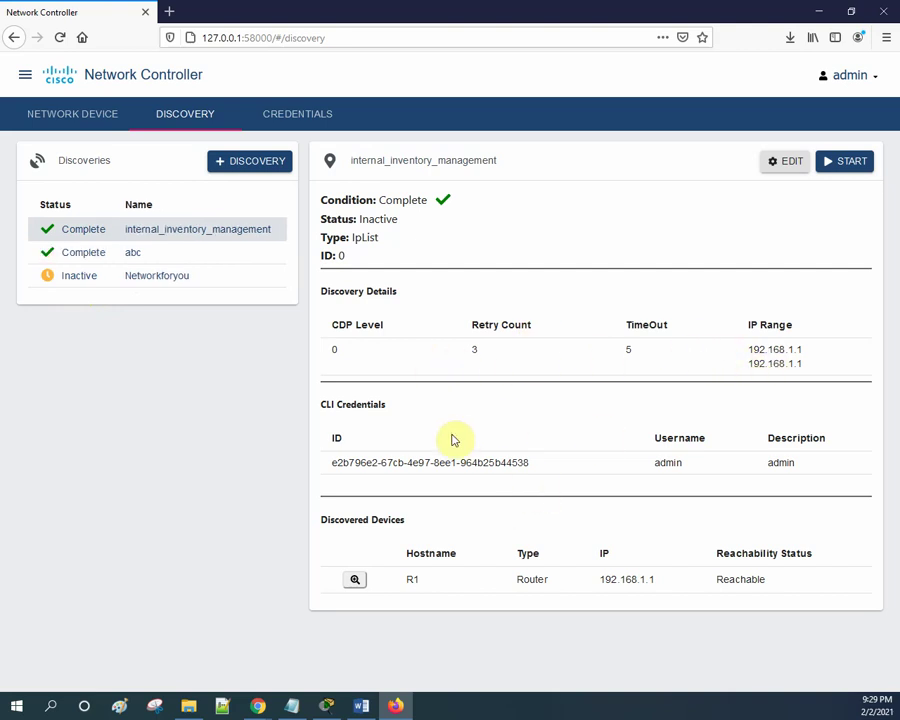
click(100, 252)
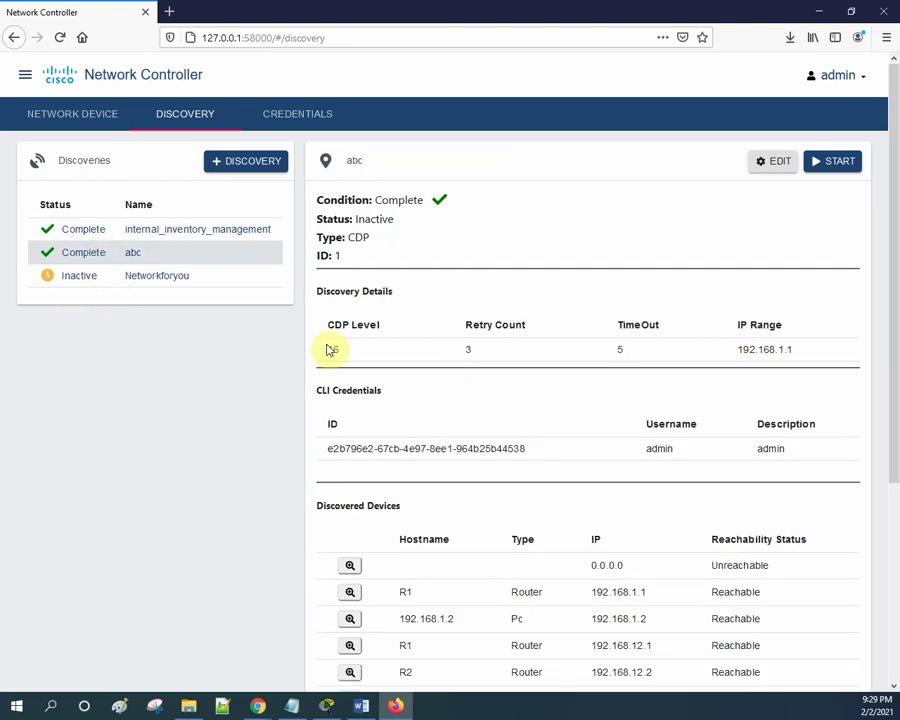
scroll(500, 426, down, 3)
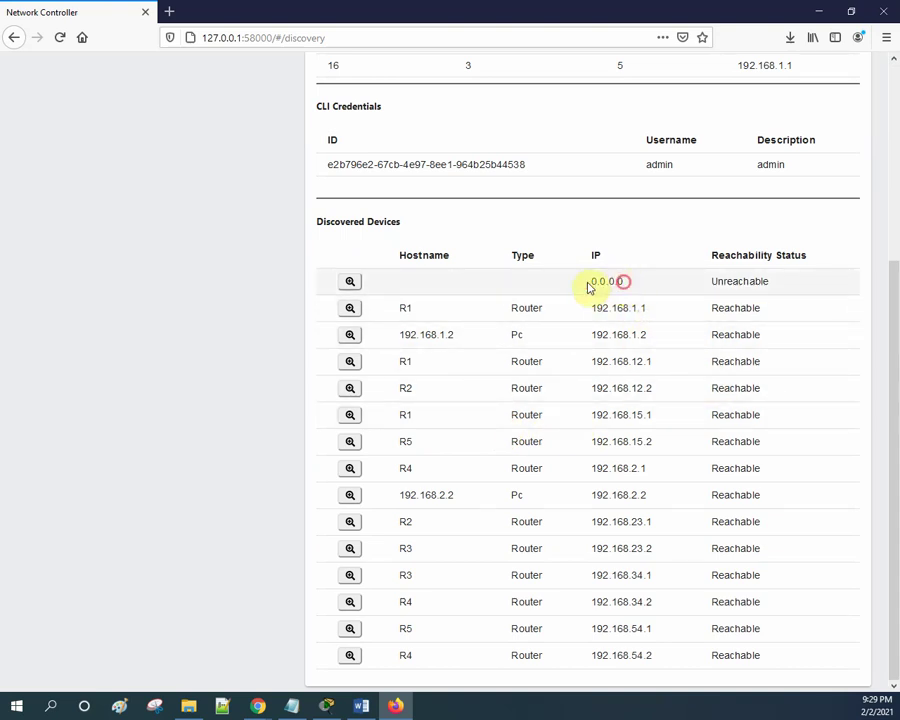
Step: Inspect device details for R1 (192.168.1.1) and R4 (192.168.34.2), noting R4's reachability failure
drag(623, 281, 590, 287)
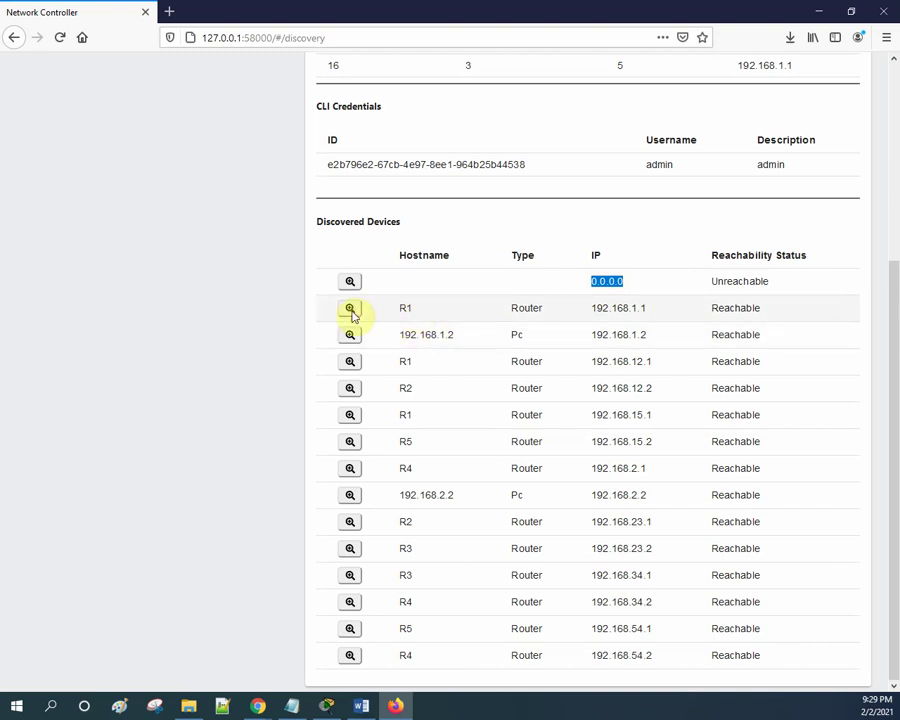
click(350, 309)
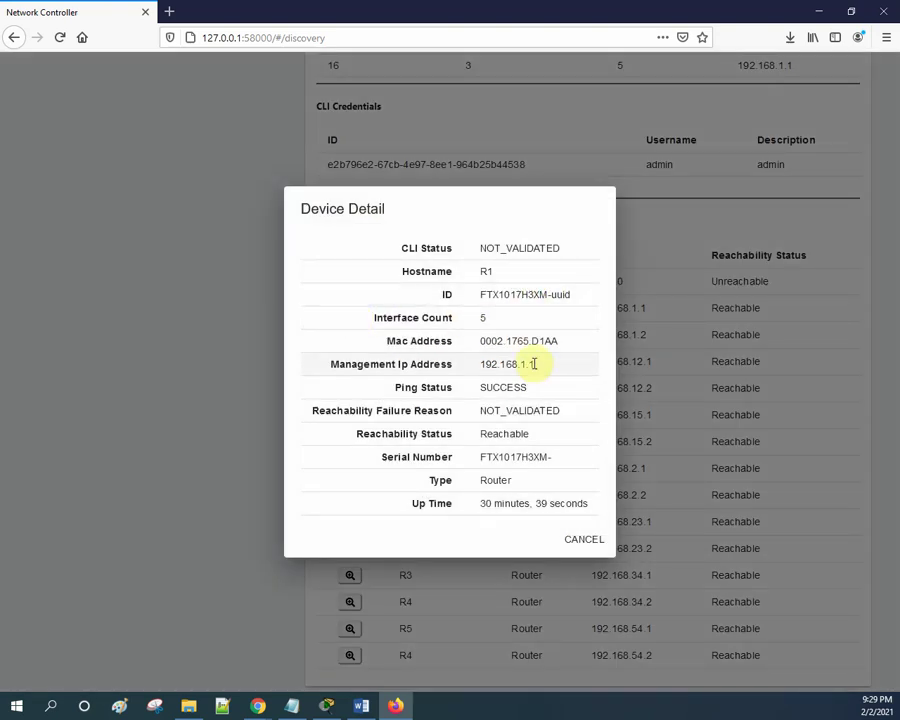
drag(532, 364, 459, 365)
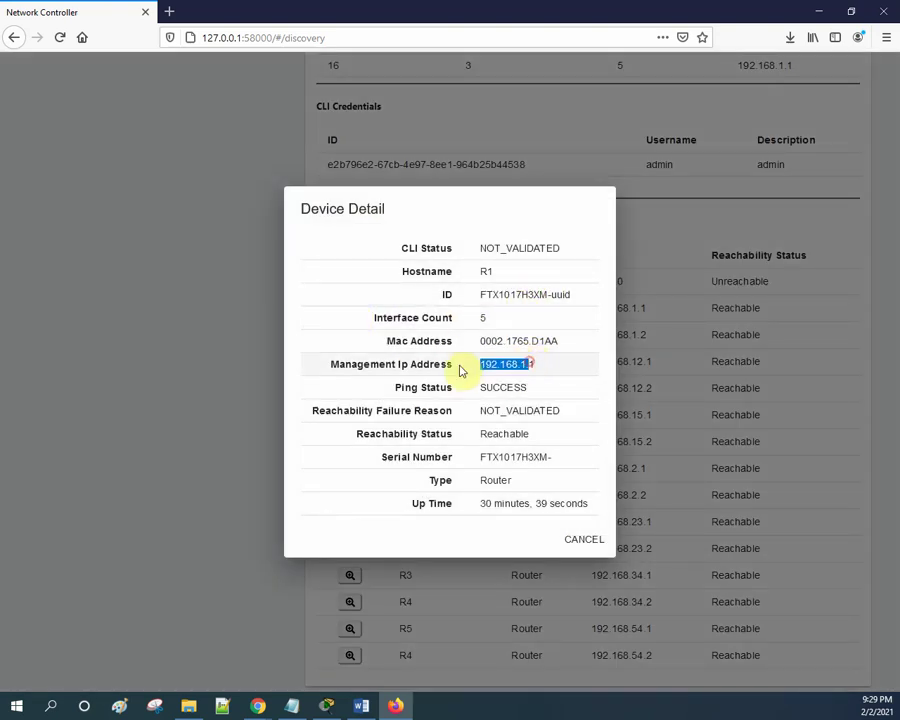
click(584, 539)
scroll(390, 255, up, 3)
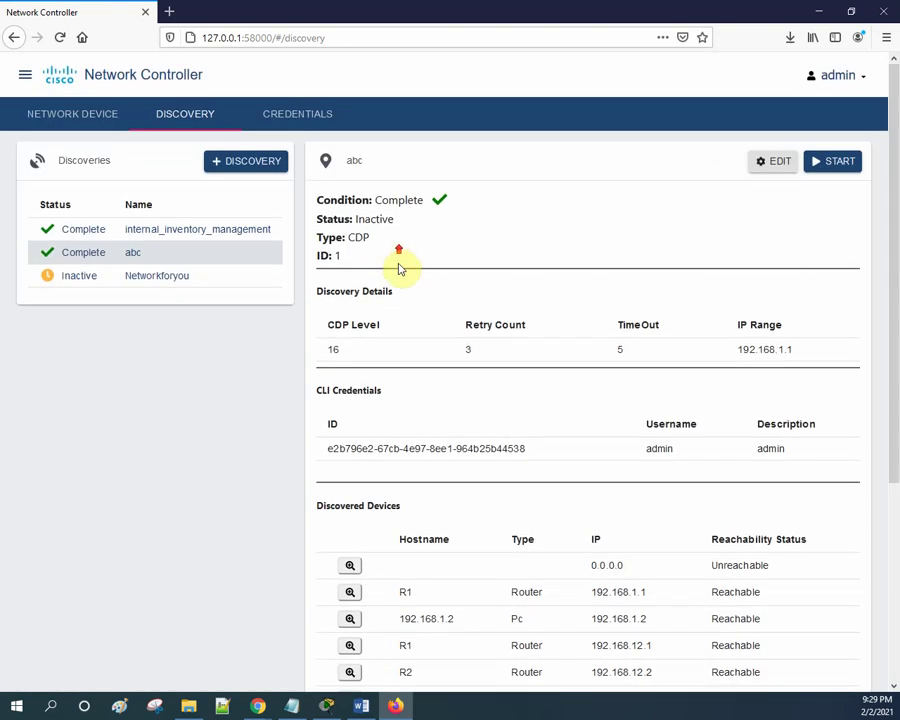
scroll(547, 401, down, 3)
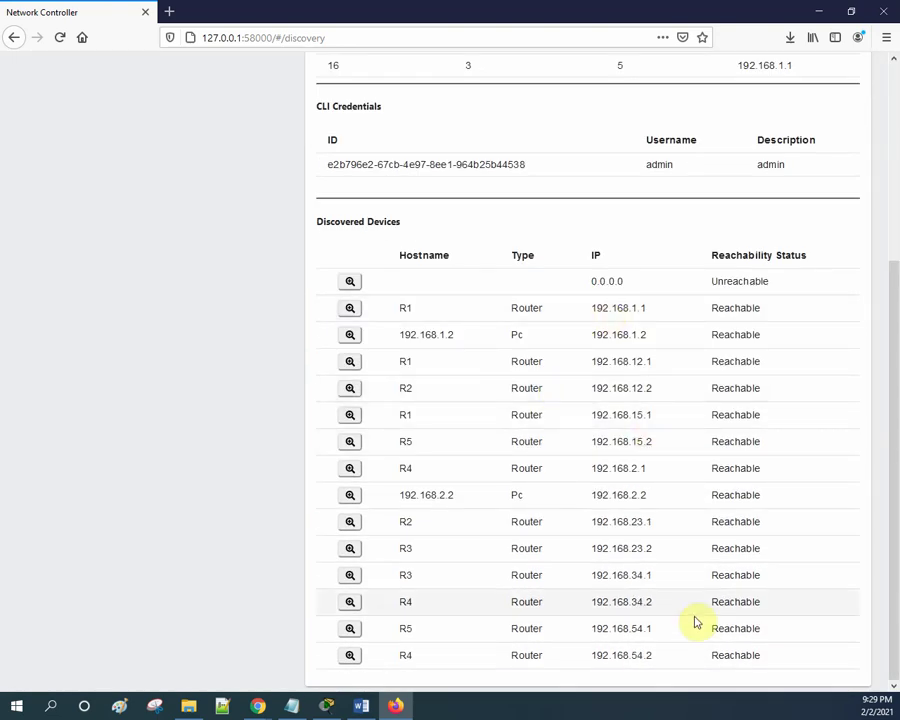
click(352, 603)
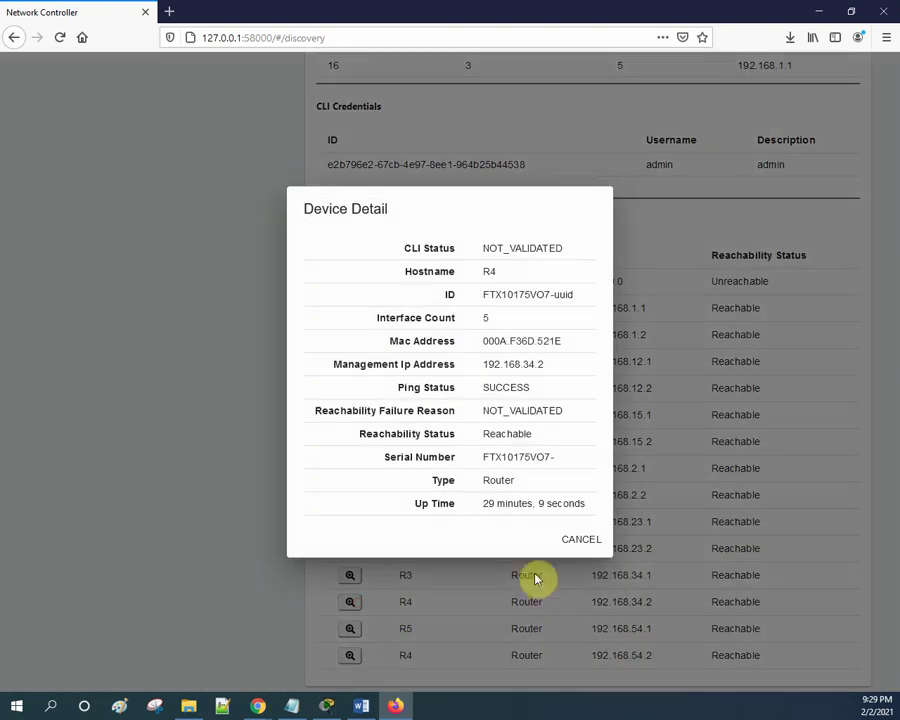
drag(489, 410, 592, 417)
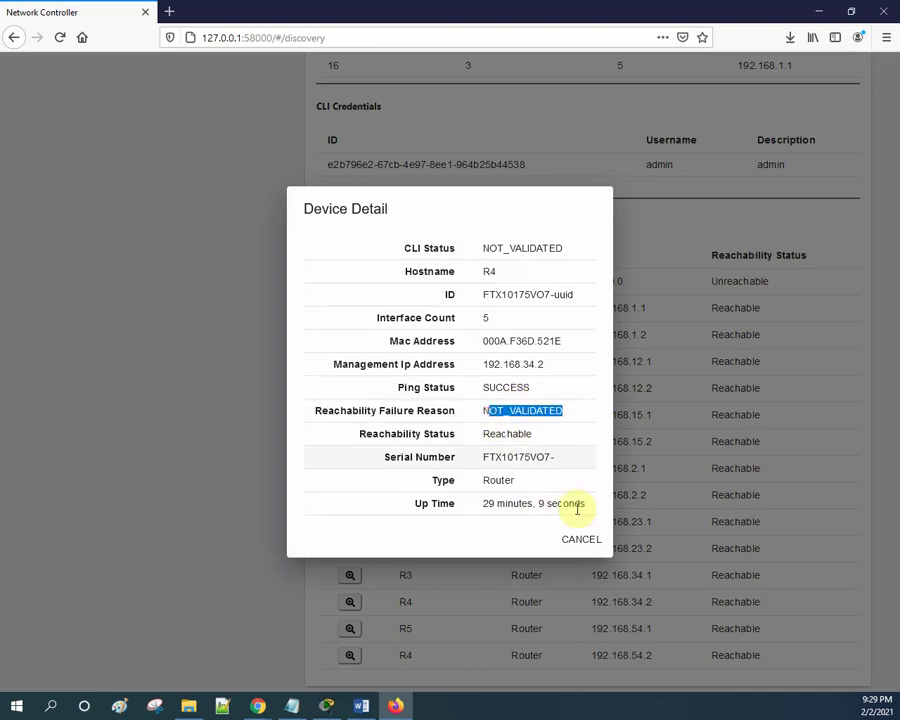
click(581, 540)
Step: Begin a new discovery after a quick look at the Packet Tracer topology
scroll(272, 428, up, 3)
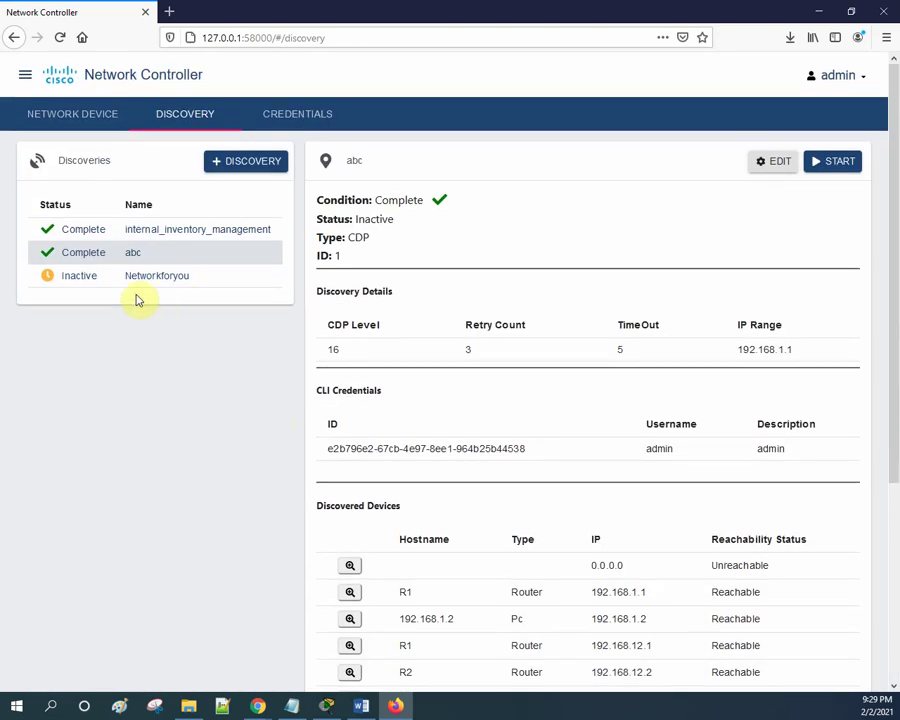
click(285, 159)
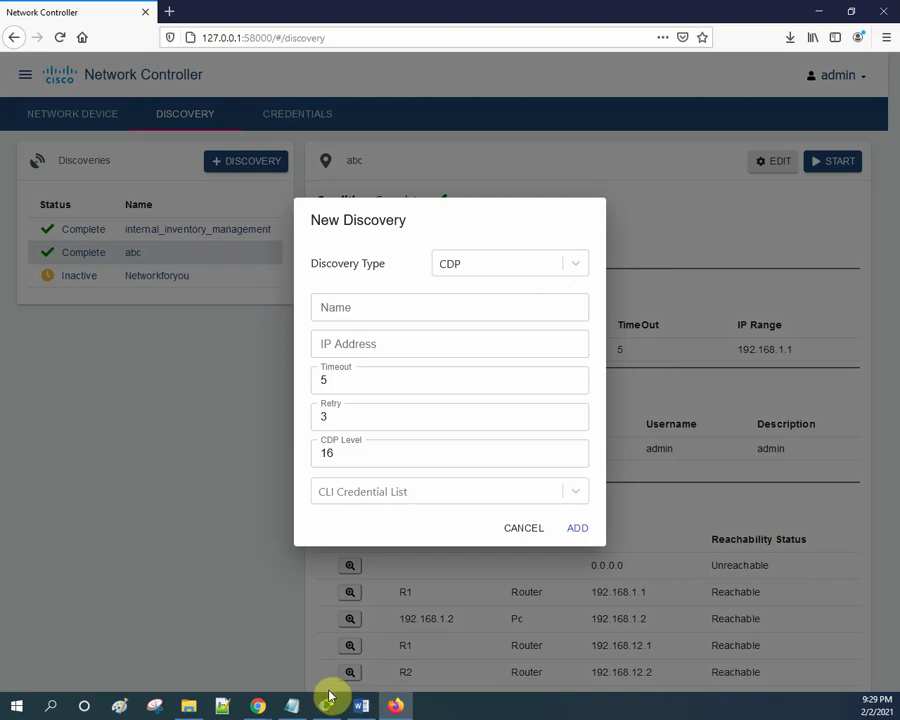
click(328, 700)
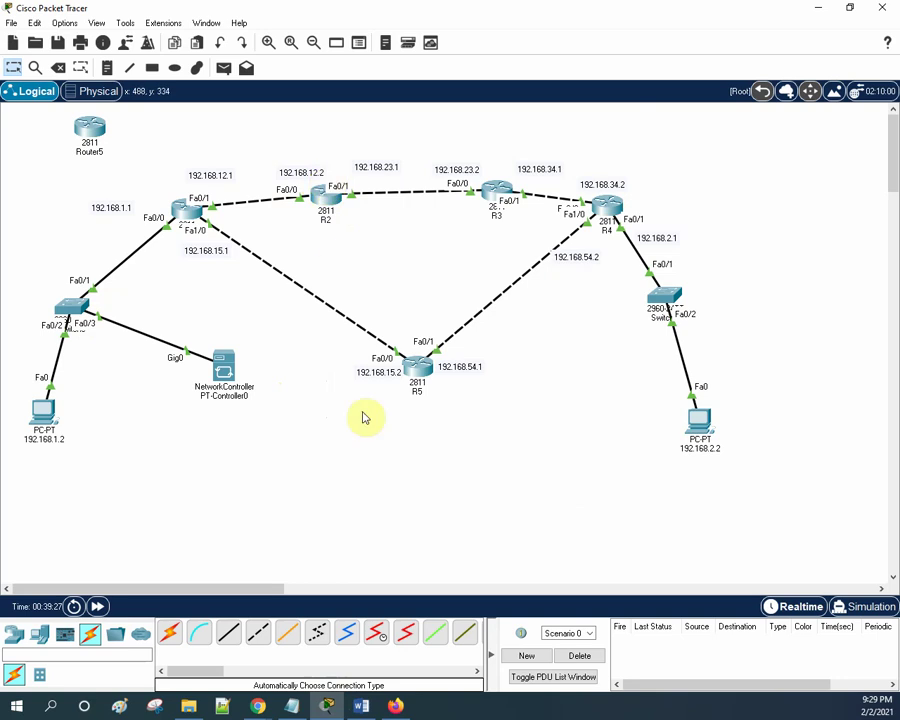
click(393, 707)
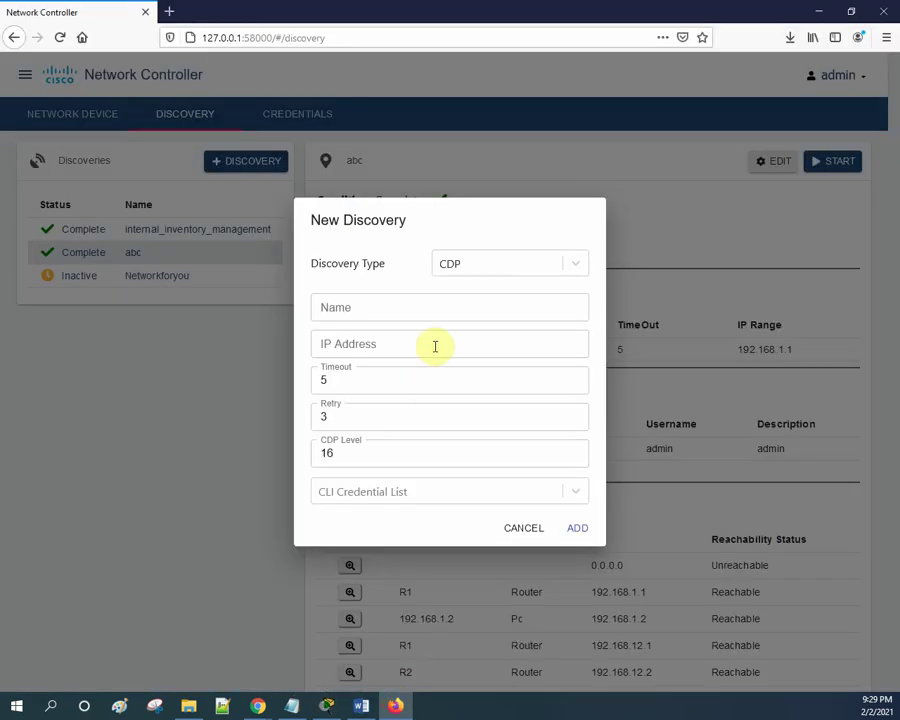
click(587, 263)
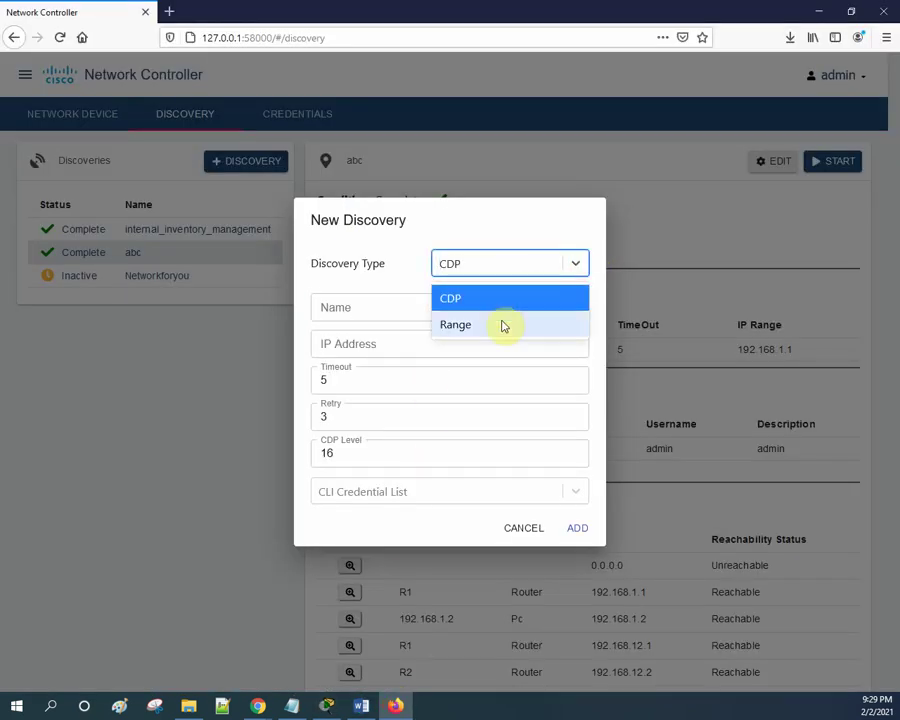
click(500, 323)
click(341, 344)
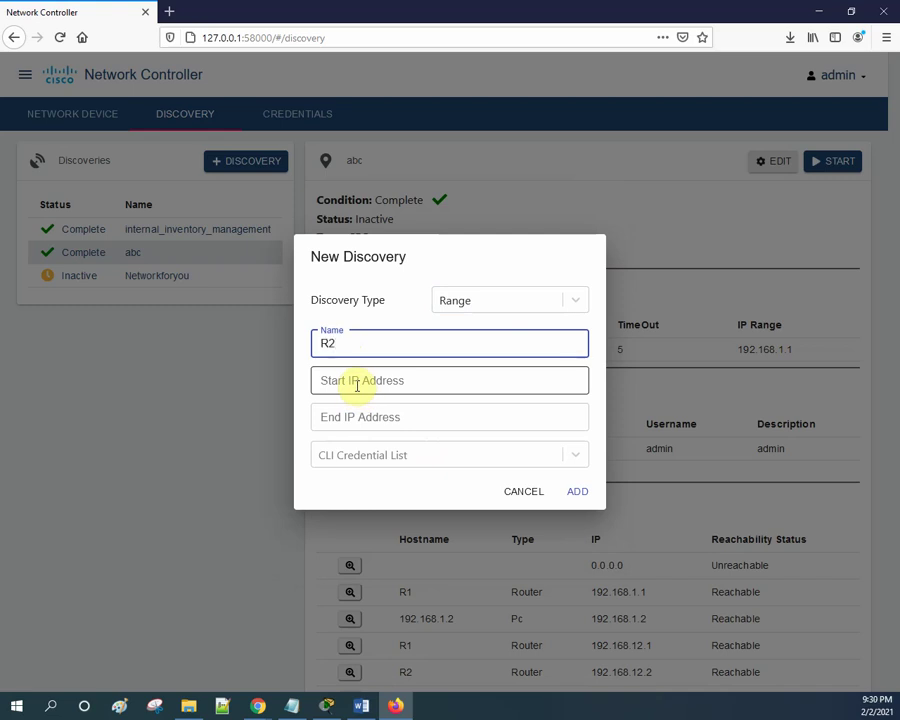
click(410, 375)
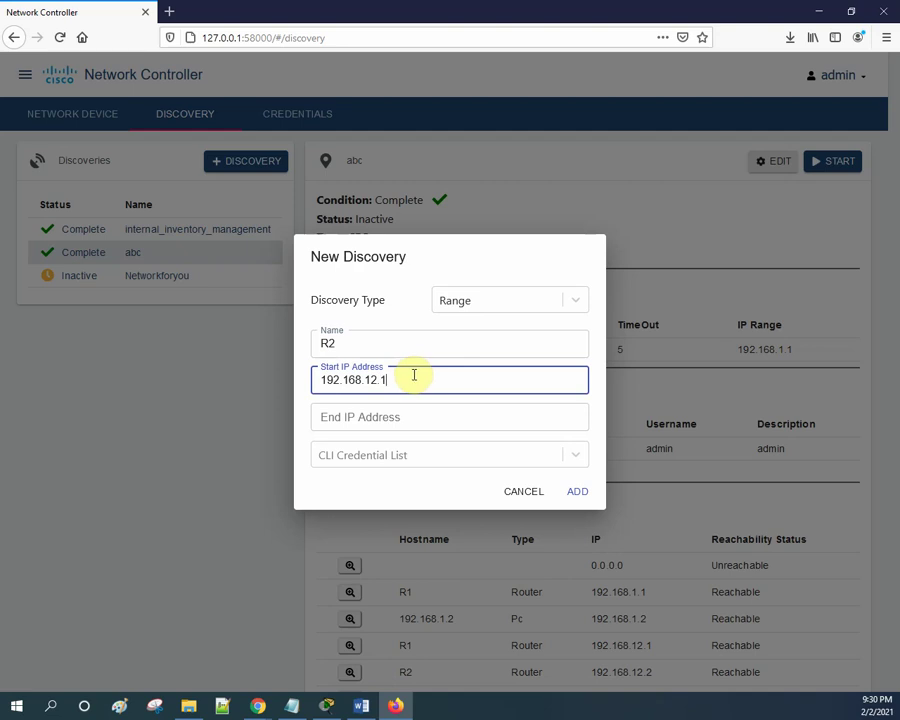
text(192.168.12.1)
click(369, 421)
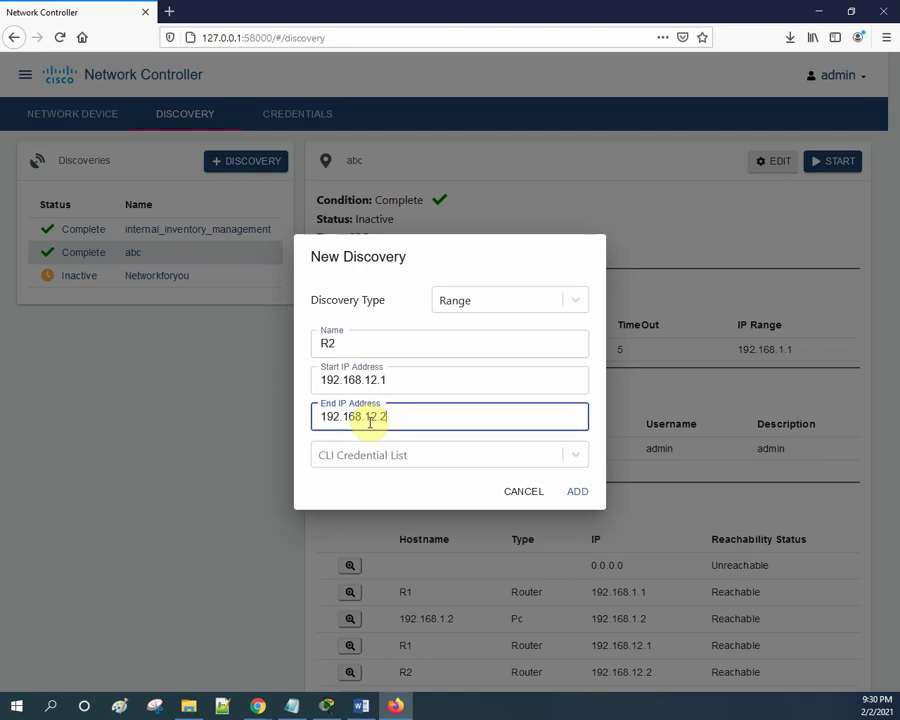
click(575, 455)
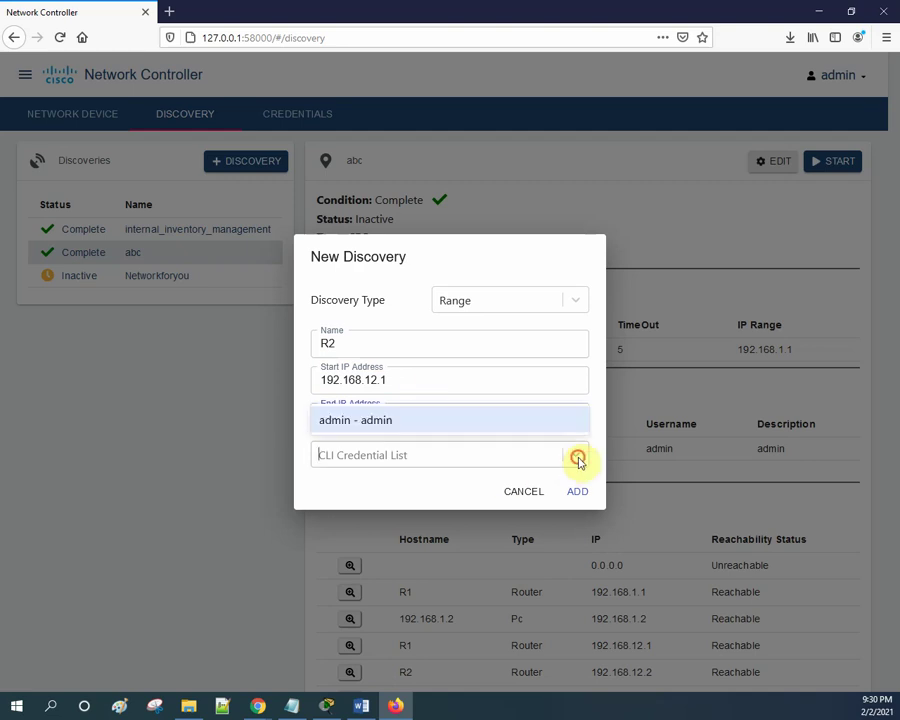
click(457, 421)
click(578, 491)
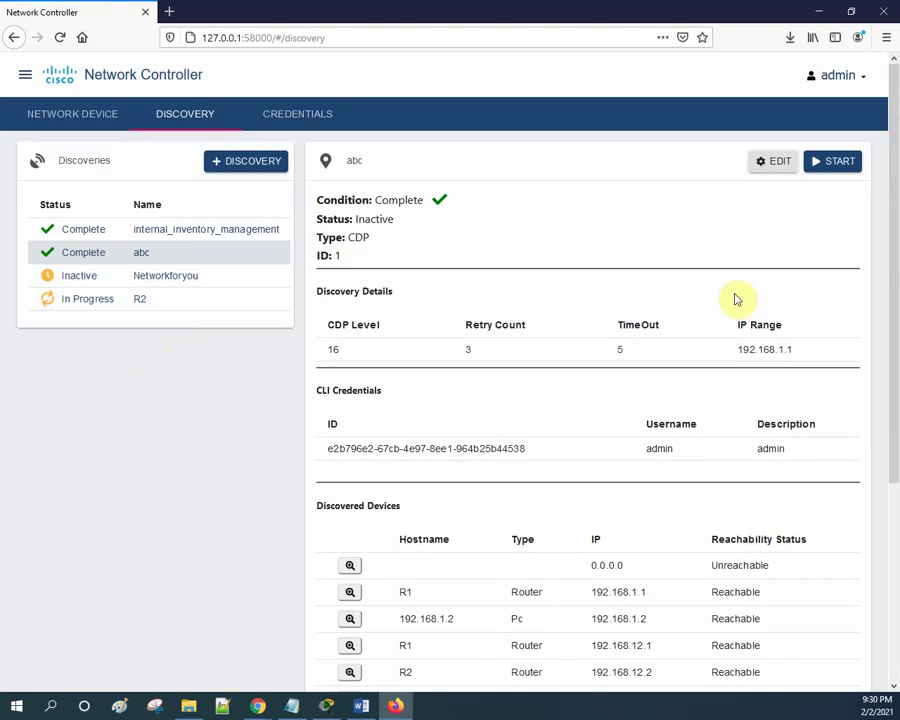
Step: Review the R2 discovery's results and the device details for R1 and R2
scroll(735, 296, down, 3)
scroll(735, 296, up, 3)
click(114, 303)
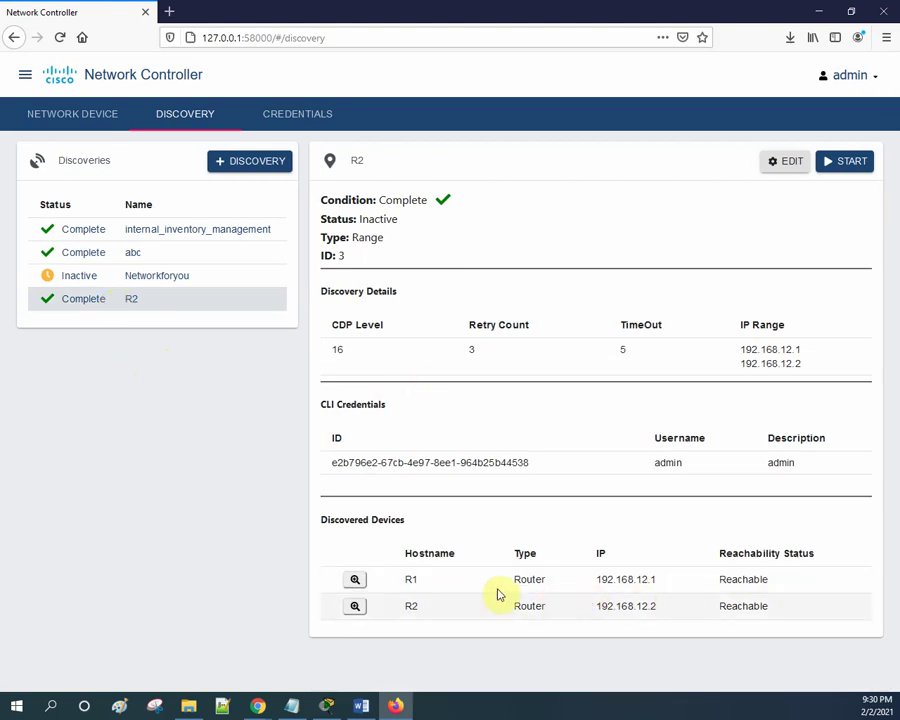
click(355, 580)
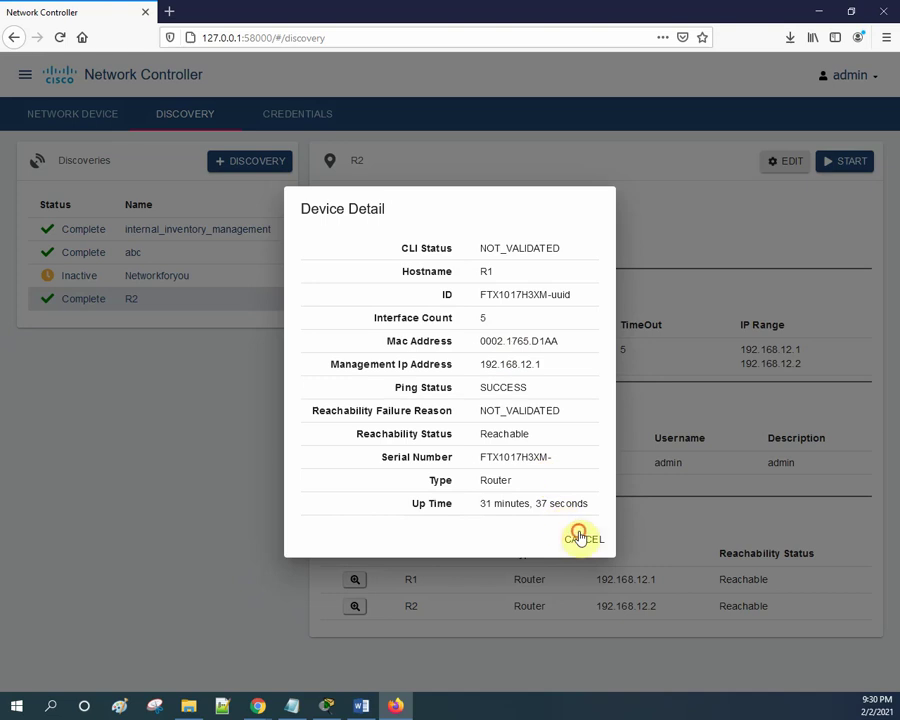
click(577, 538)
click(354, 605)
click(372, 577)
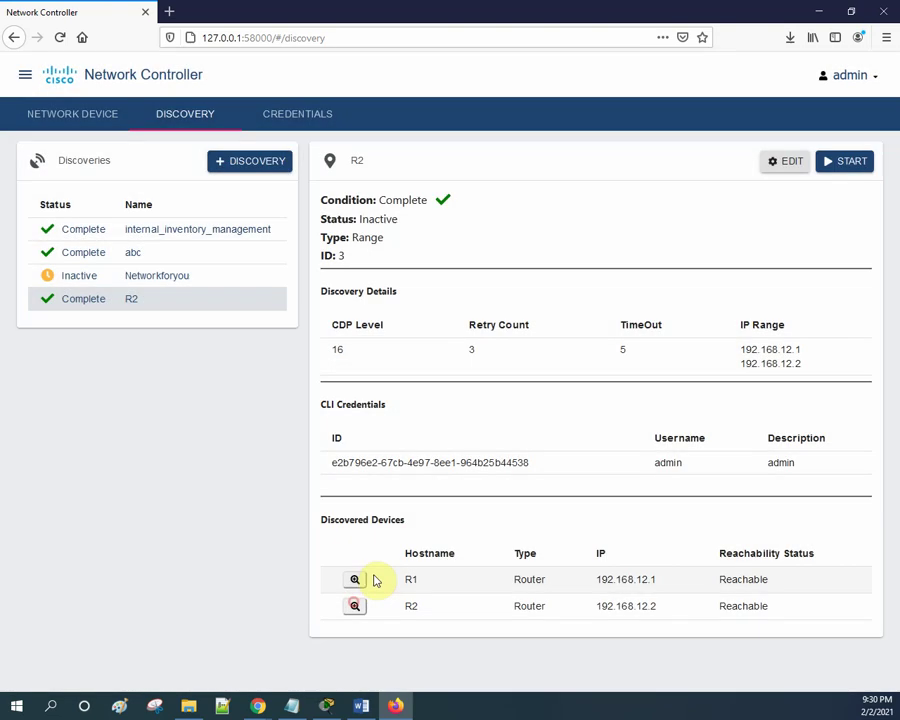
Step: Open a new Range-type discovery form, glancing at Packet Tracer before returning
click(239, 164)
click(500, 266)
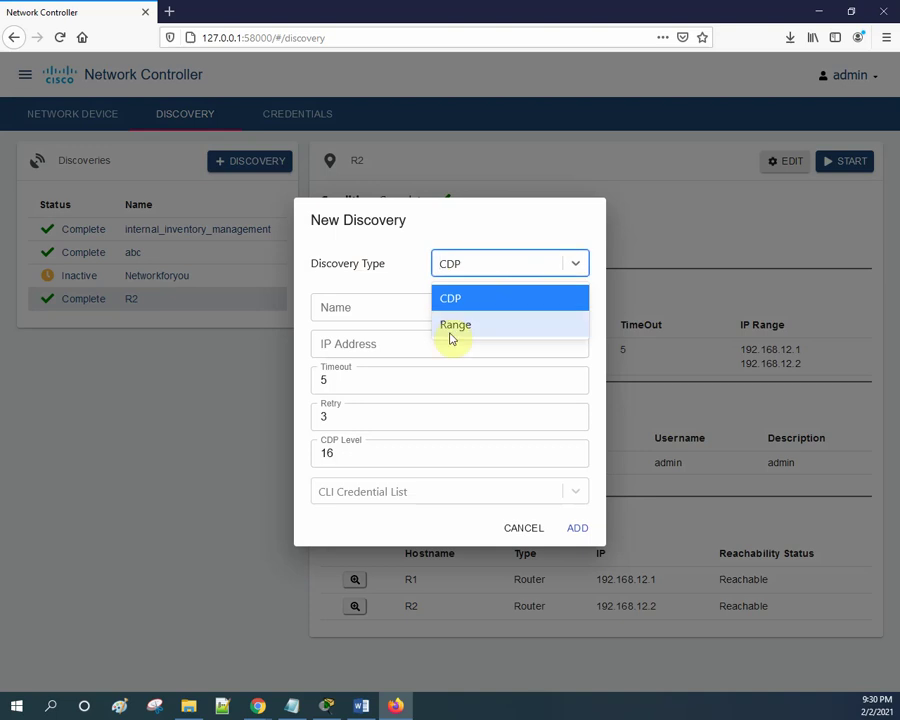
click(448, 325)
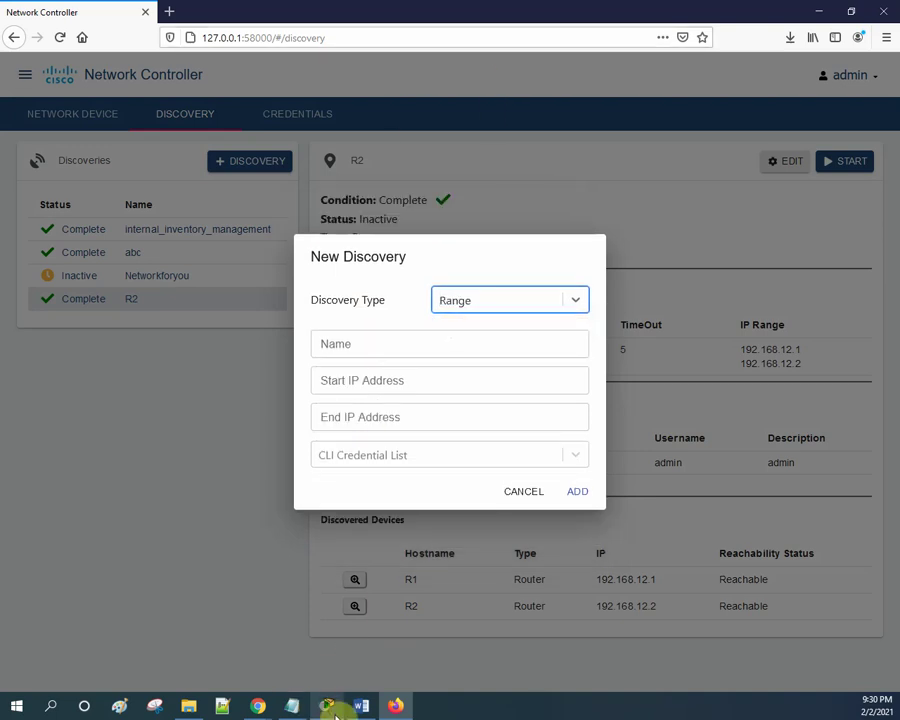
click(328, 705)
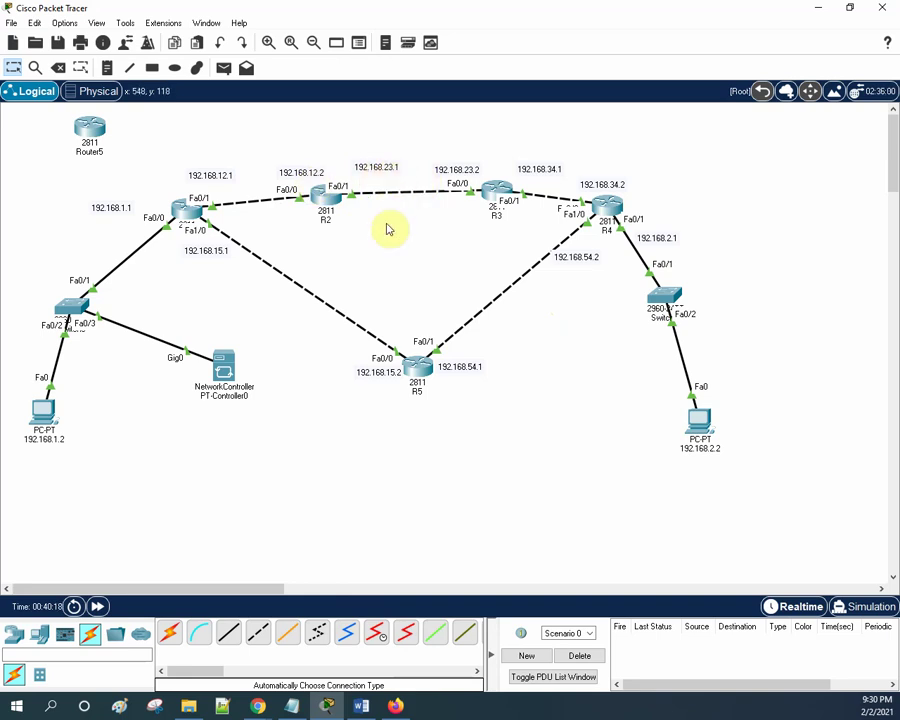
click(396, 705)
click(434, 344)
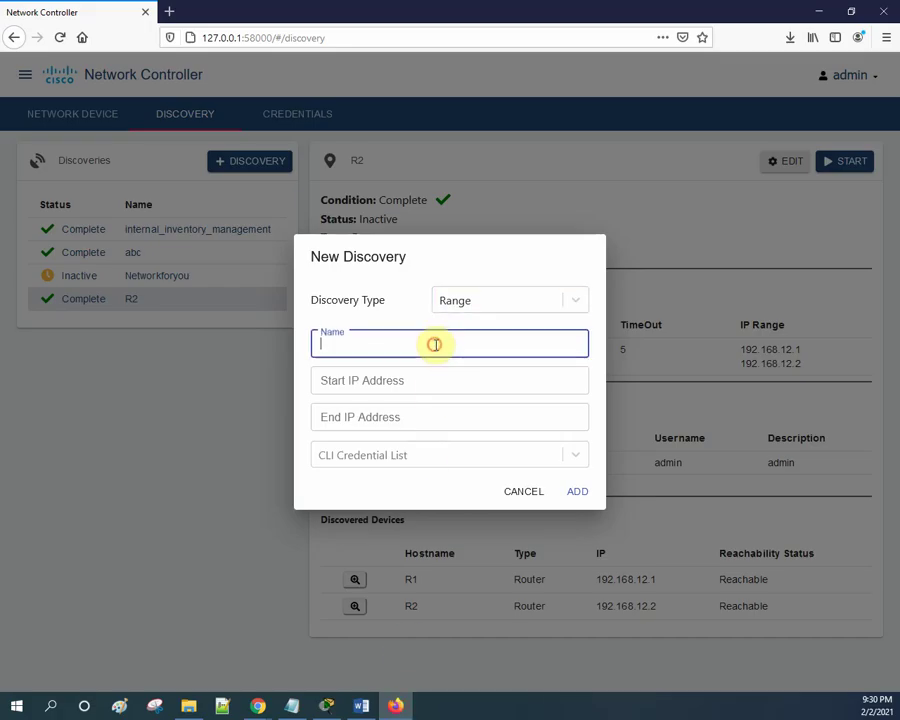
text(R3)
click(377, 377)
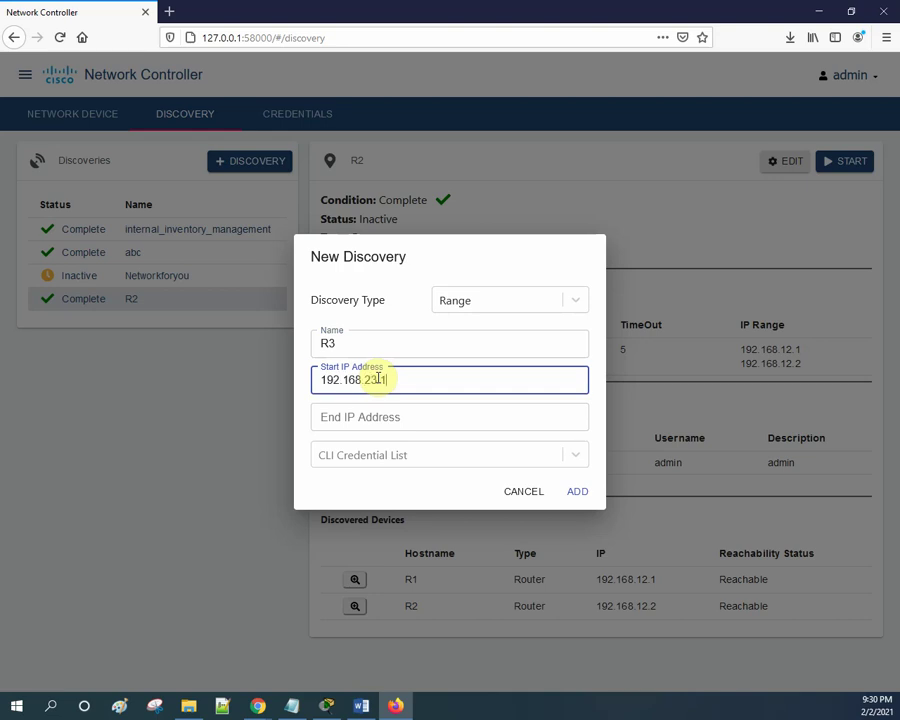
key(Tab)
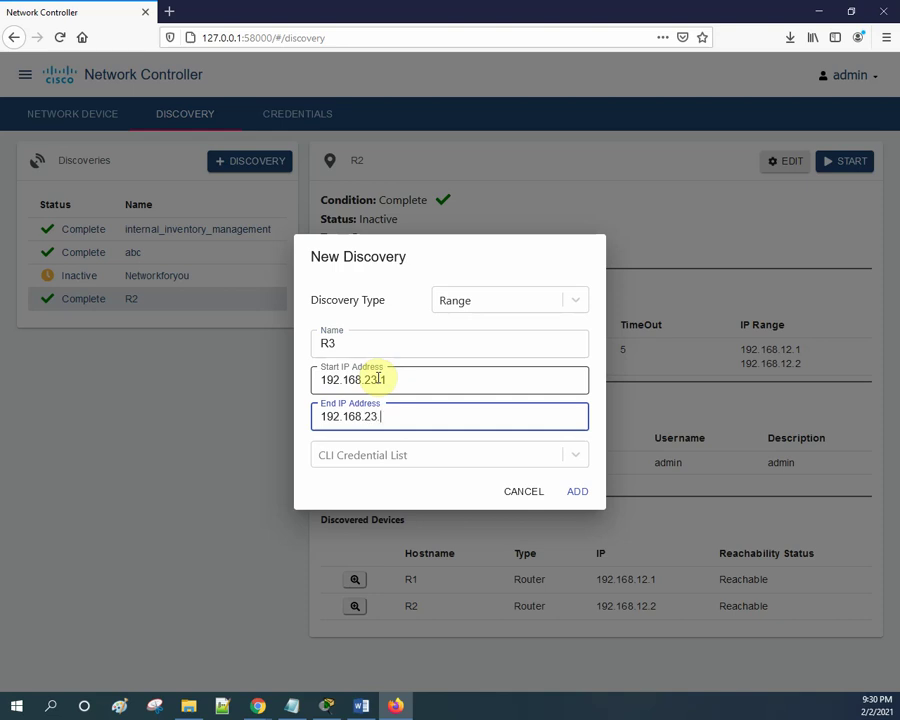
click(571, 454)
click(460, 421)
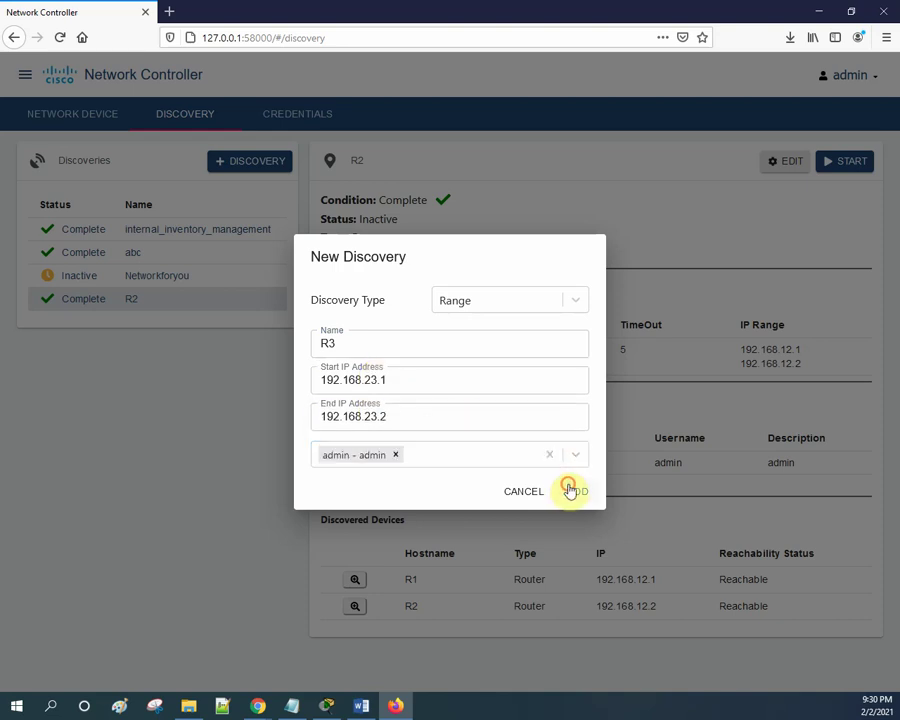
click(570, 490)
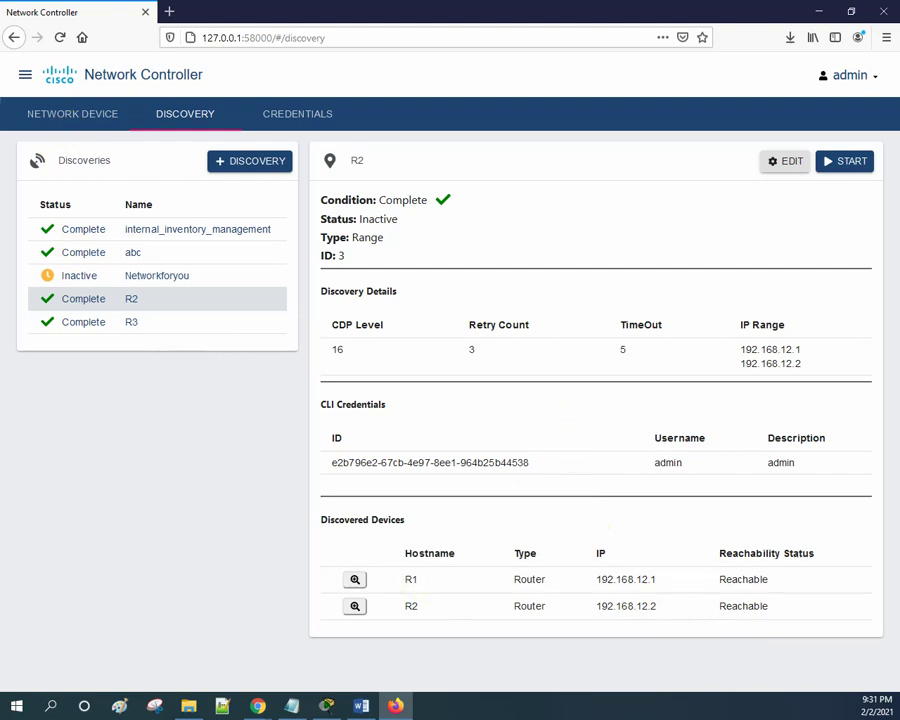
Step: Refresh the discoveries and open R3's, checking R2's device detail before cancelling it
click(60, 38)
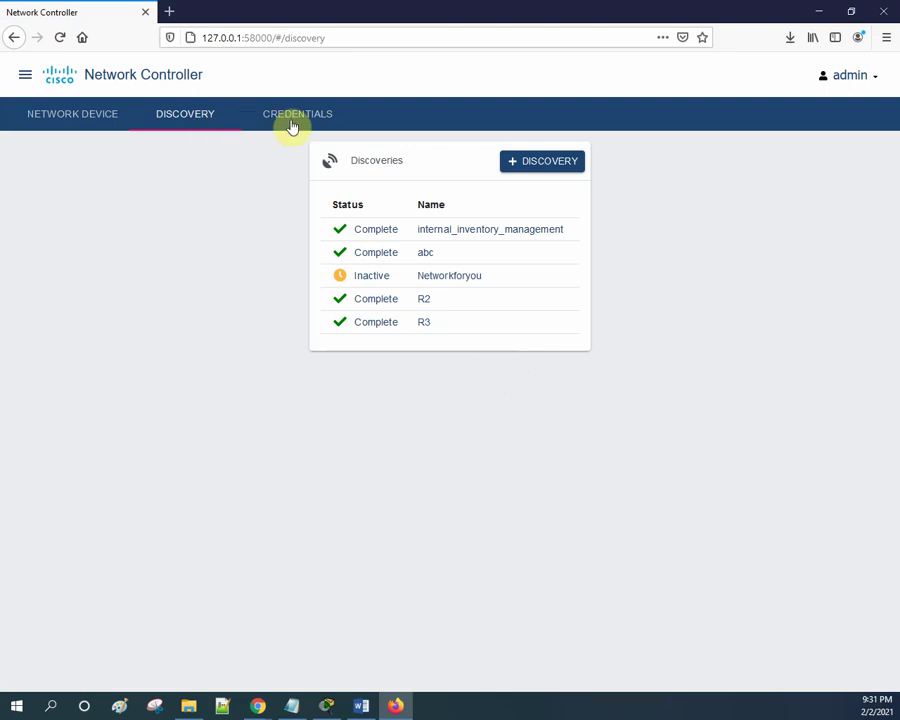
click(429, 285)
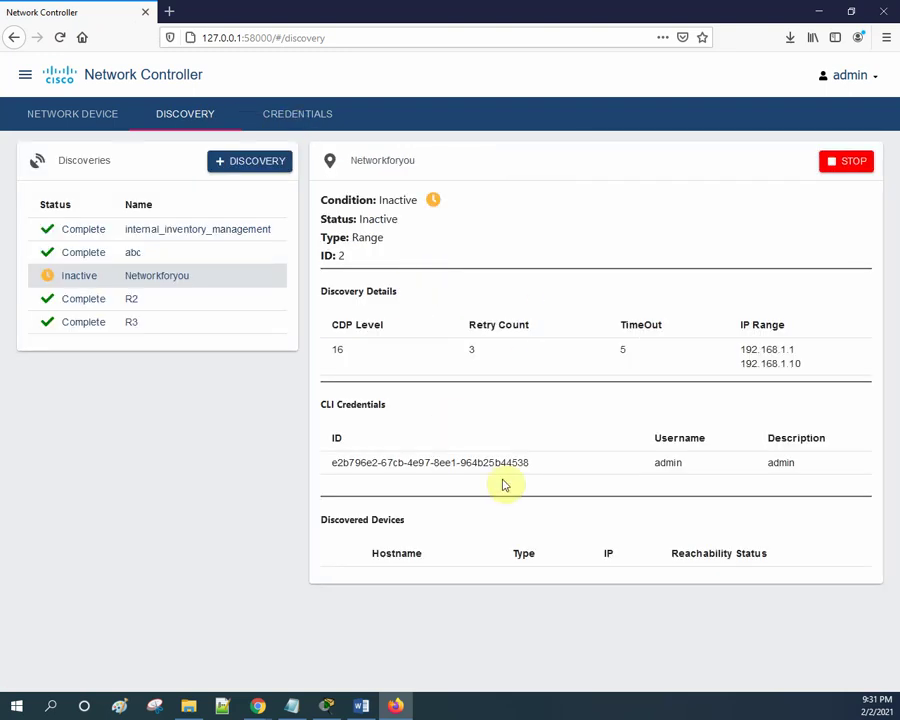
click(146, 234)
click(116, 301)
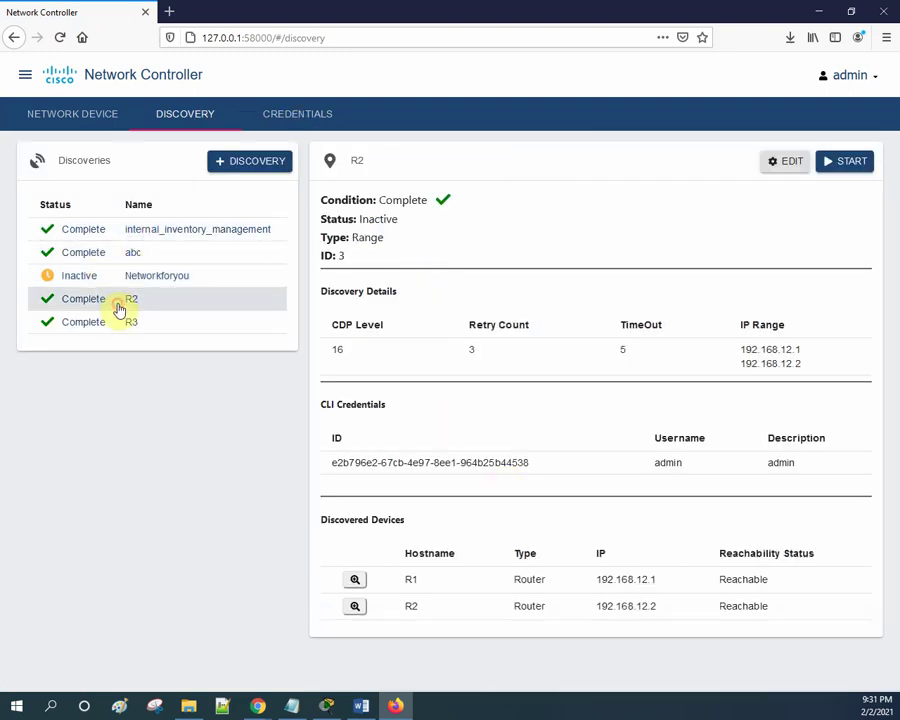
click(117, 334)
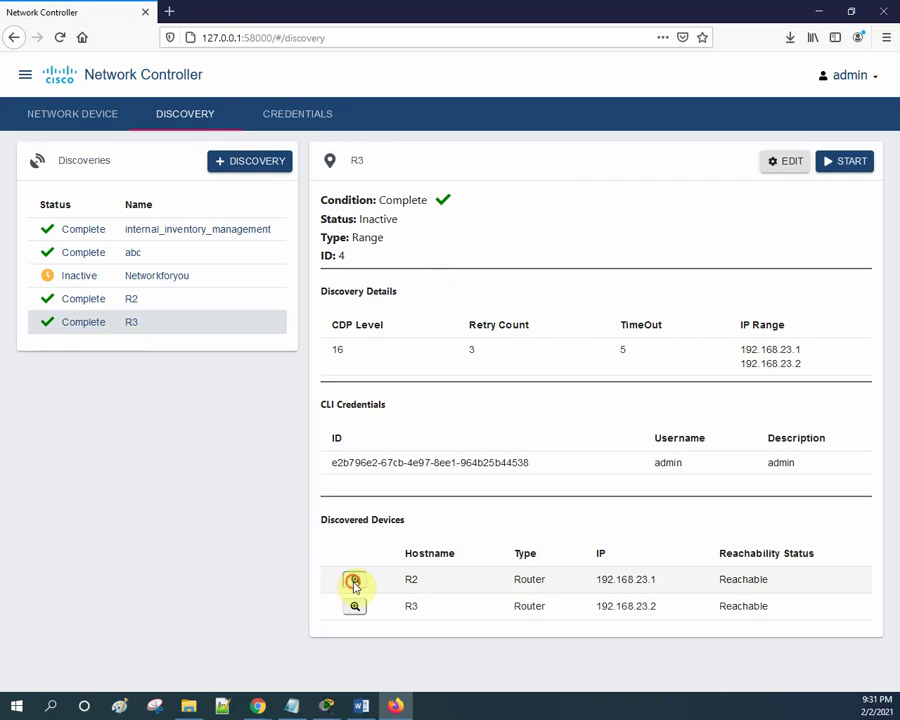
click(354, 579)
click(585, 540)
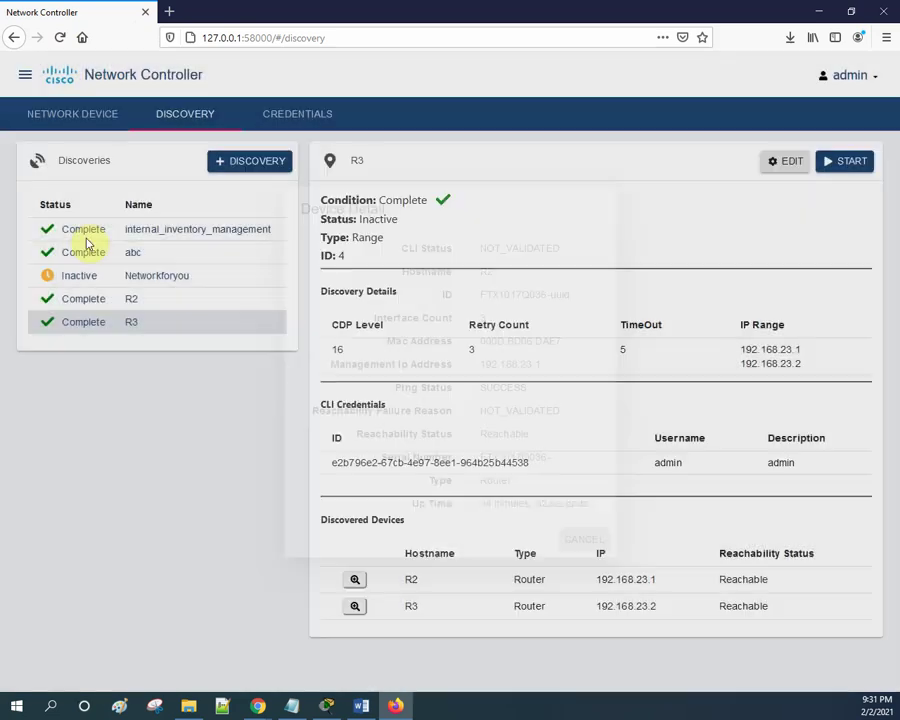
Step: Open the Dashboard showing 2 hosts, 5 devices and 100% ping health
click(23, 78)
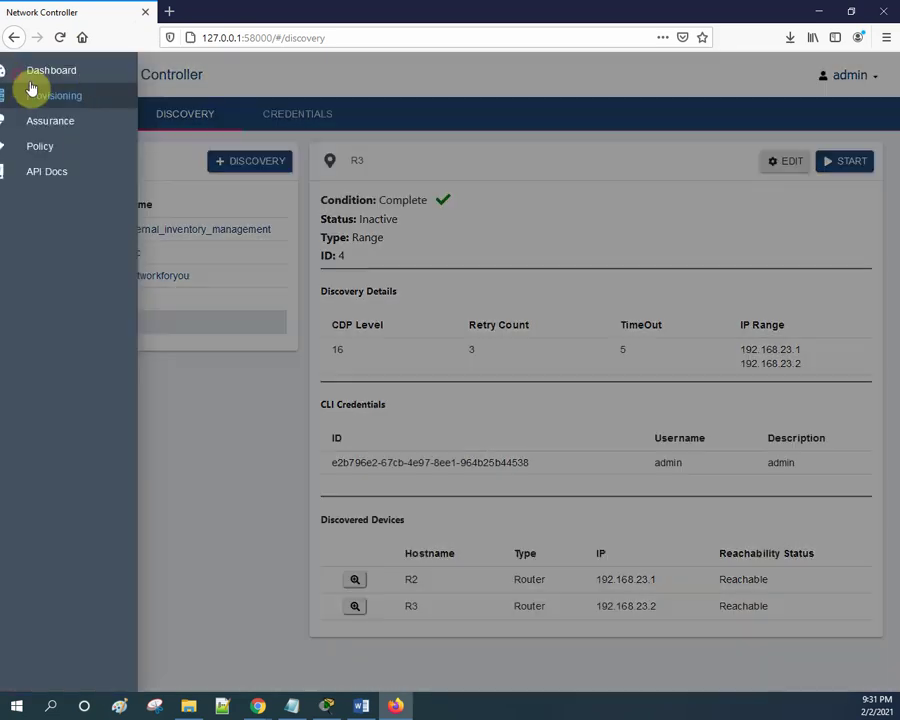
click(77, 75)
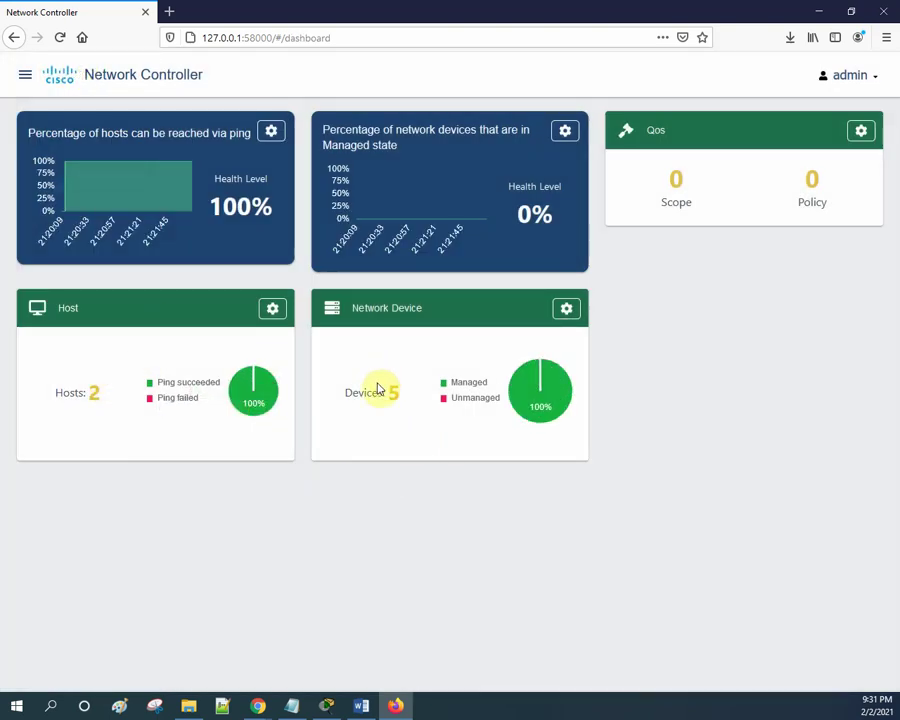
click(506, 225)
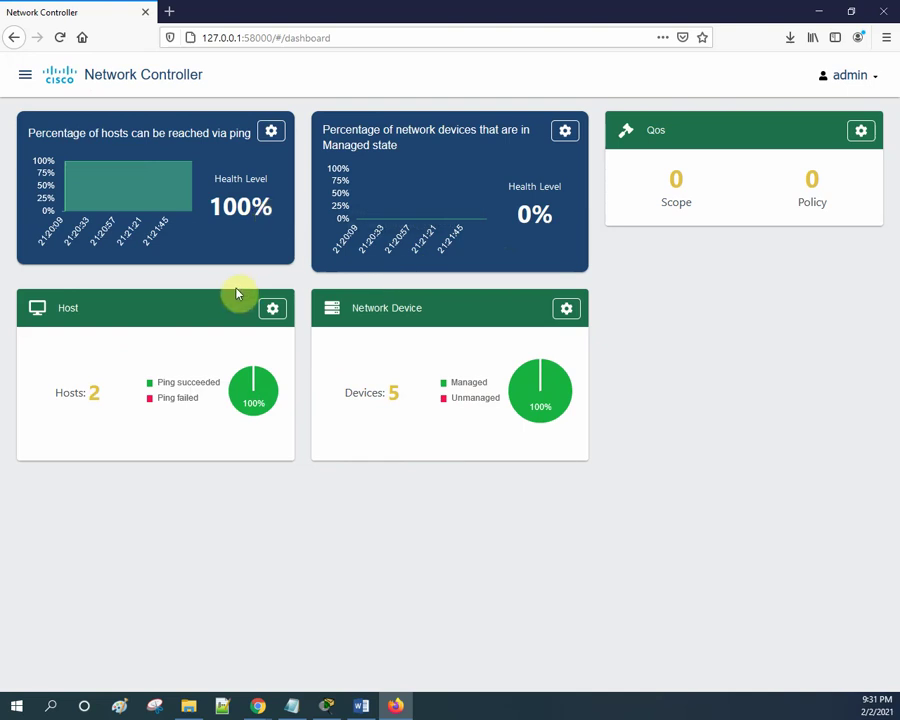
mouse_move(44, 215)
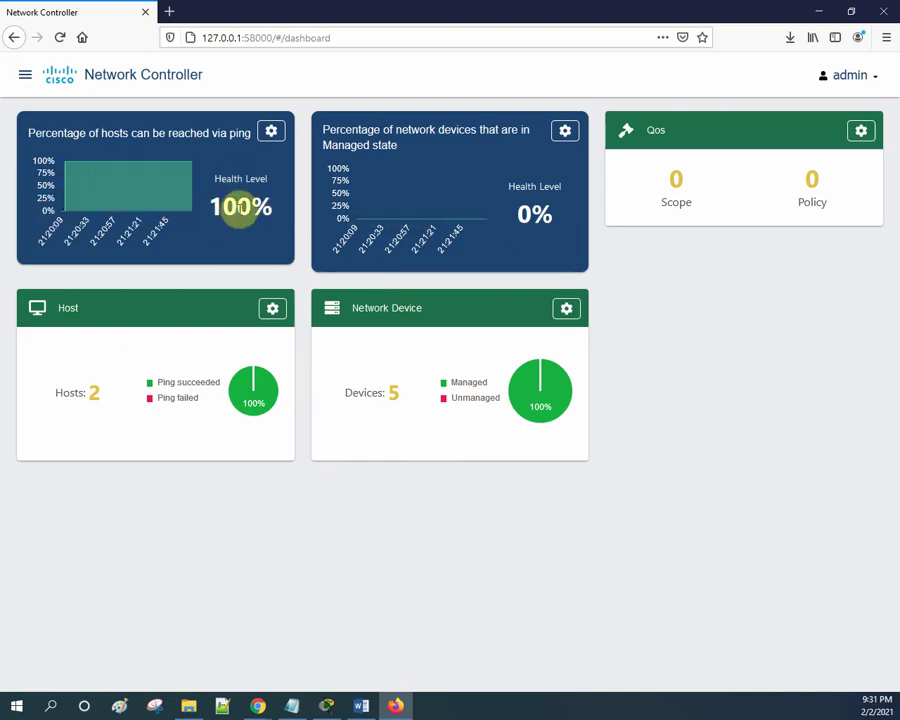
Step: Open Assurance to see 0 routers, 0 switches and 2 hosts at 100% health
click(564, 132)
scroll(705, 384, down, 1)
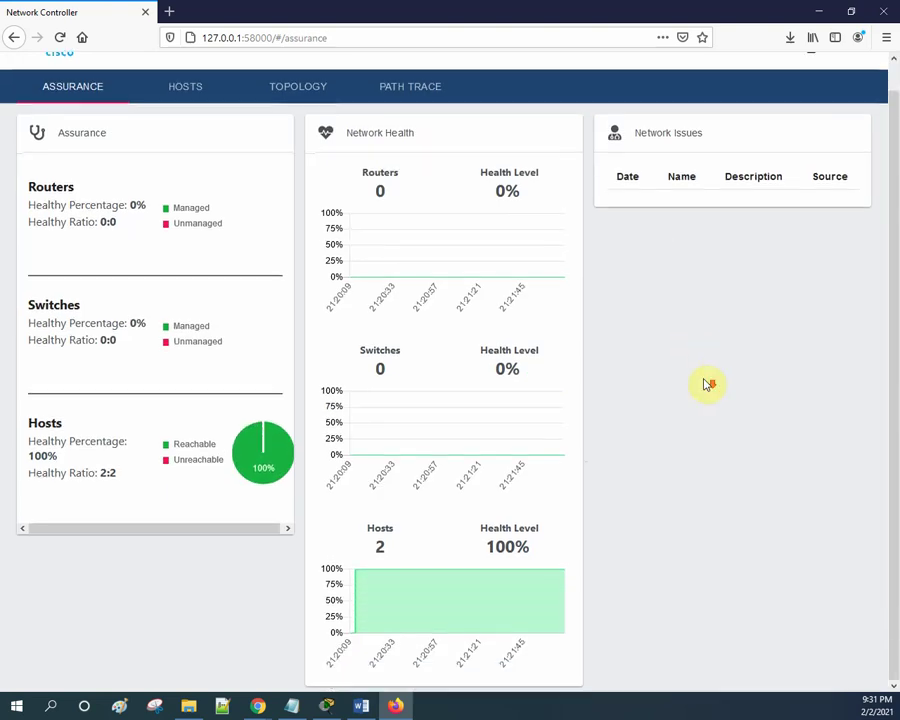
scroll(707, 384, up, 1)
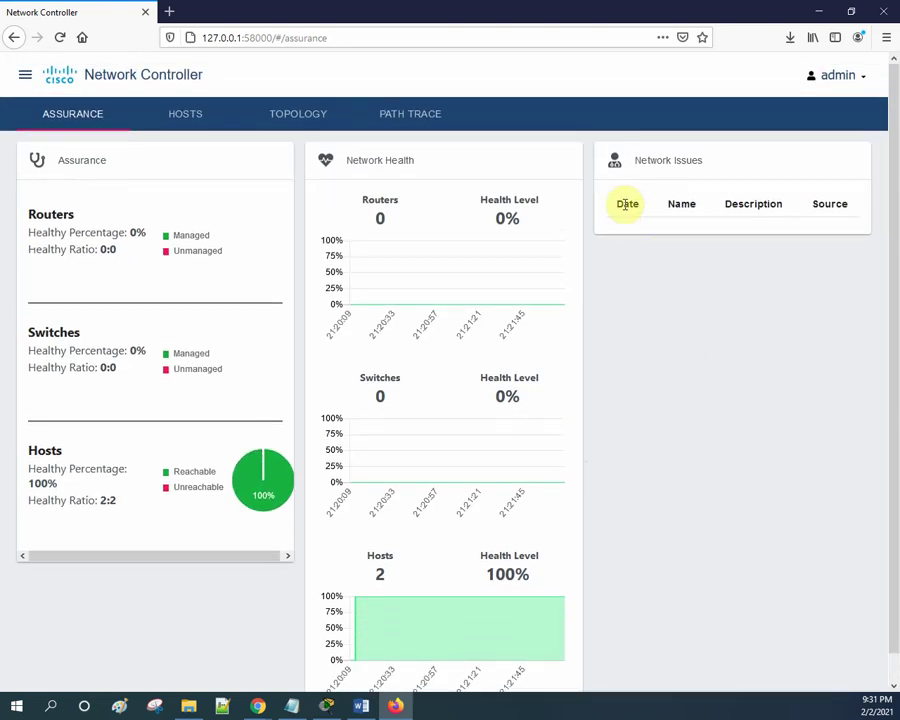
drag(677, 204, 686, 204)
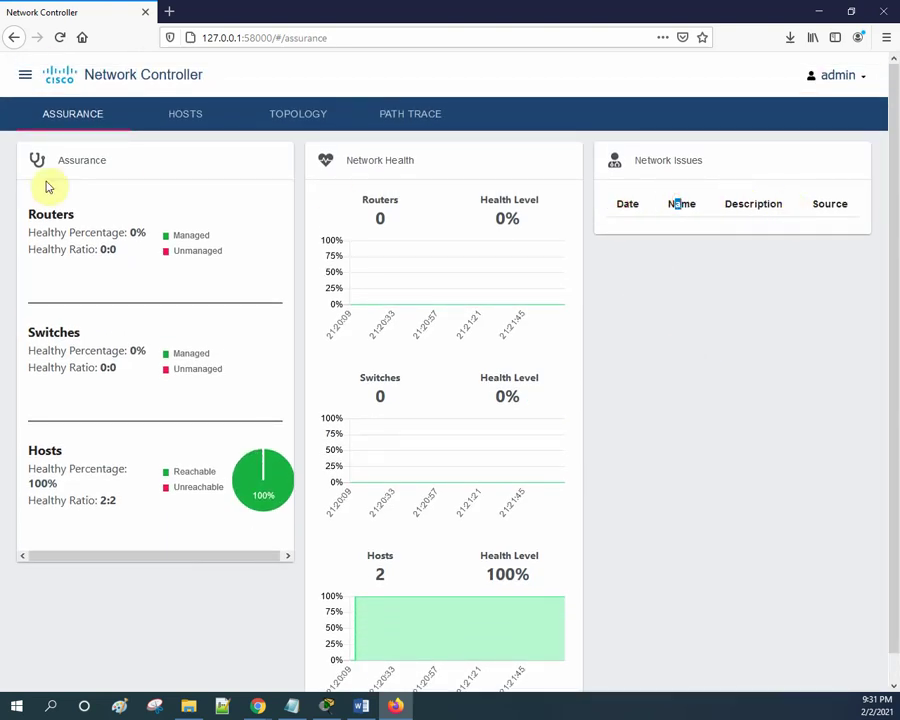
Step: List the discovered hosts and highlight their MAC, IP and connected switch details
click(186, 117)
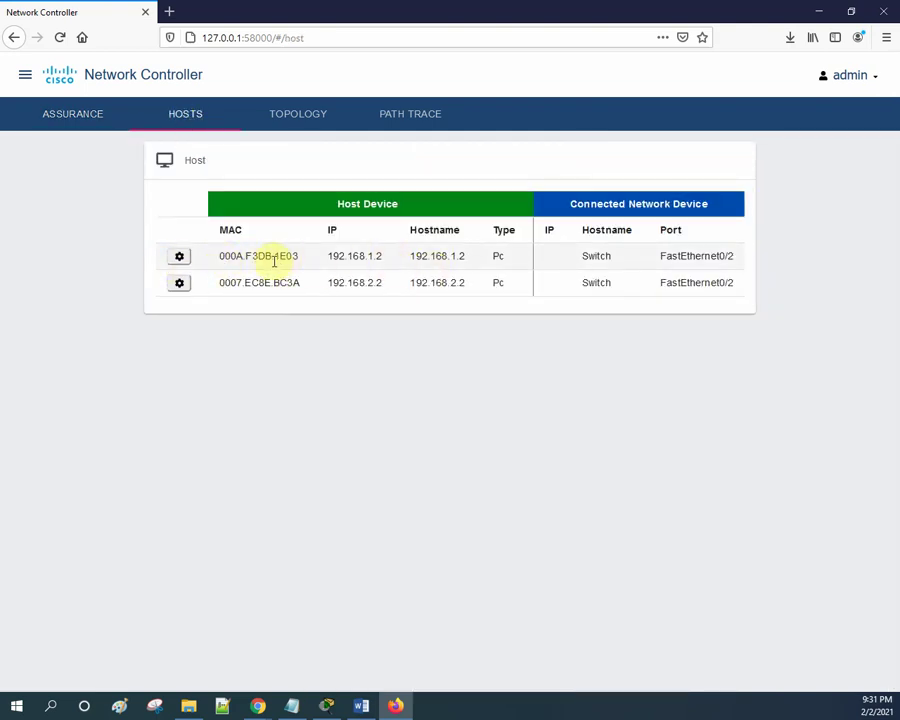
drag(310, 283, 232, 283)
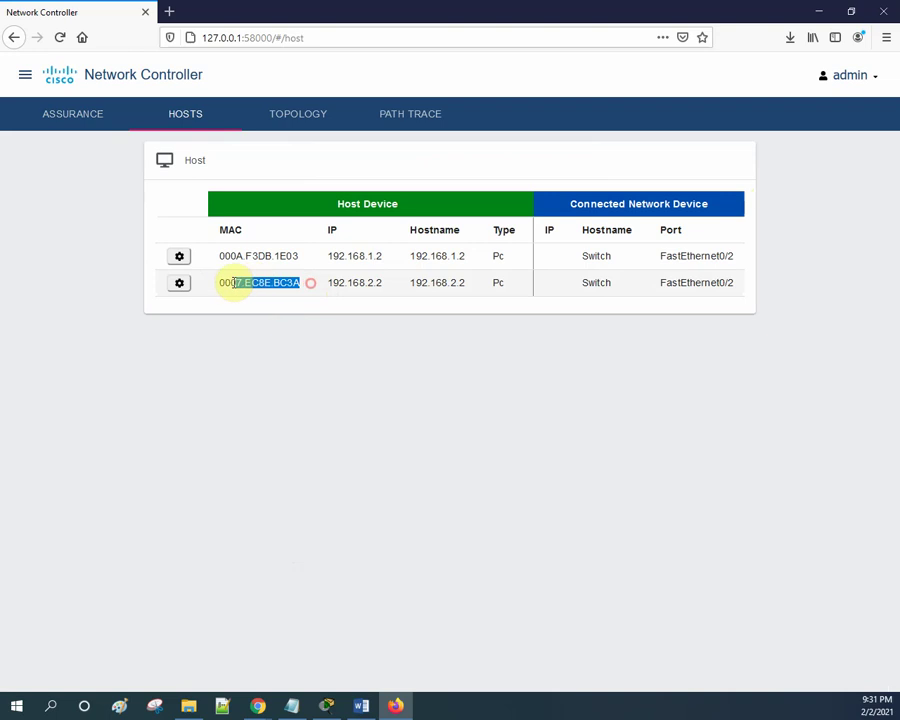
click(380, 256)
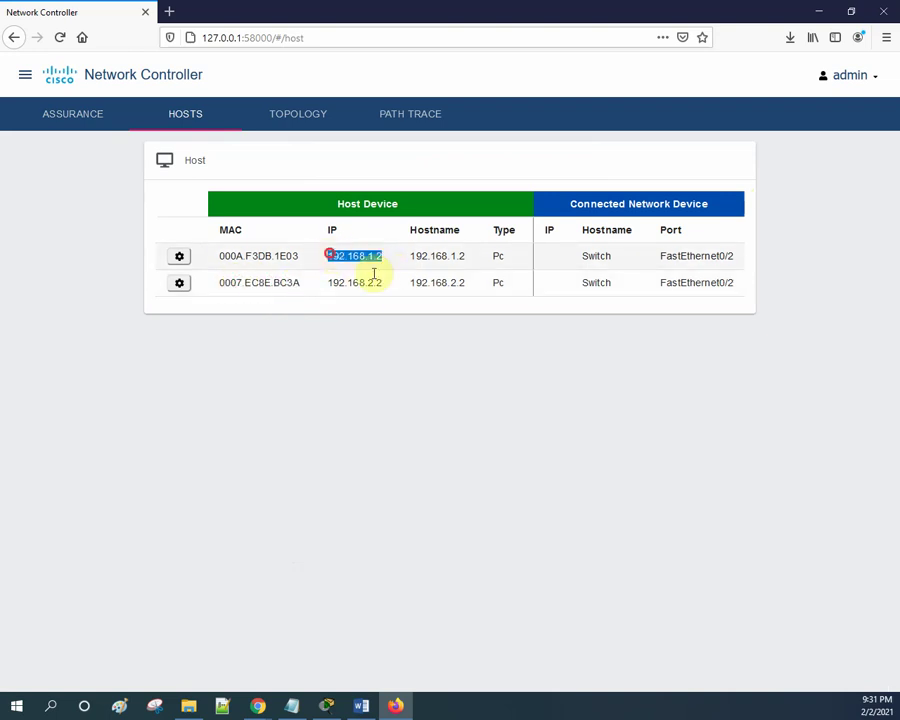
drag(352, 256, 401, 284)
click(470, 256)
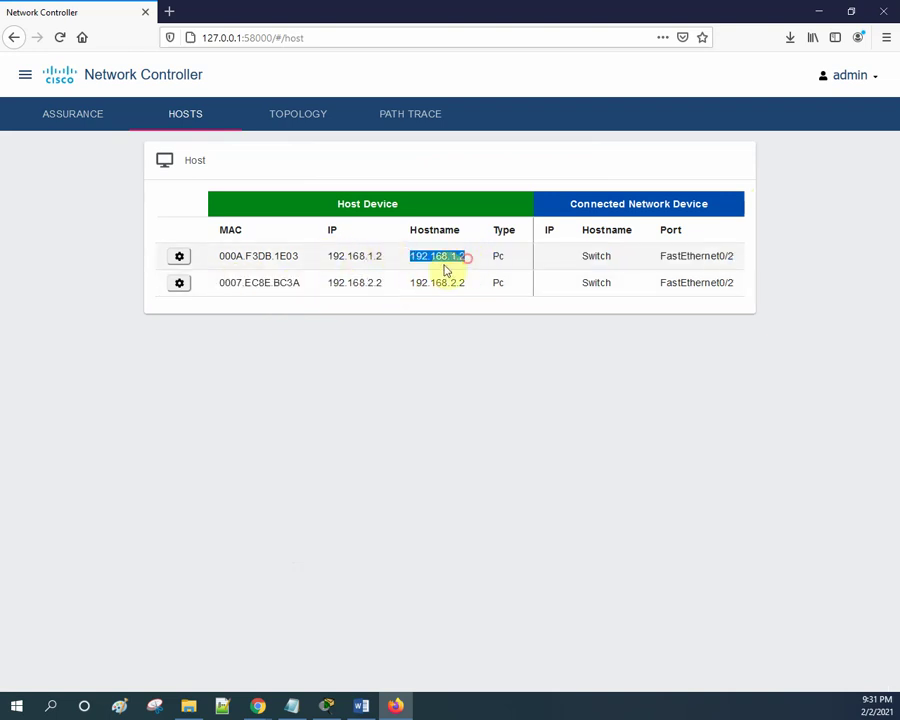
drag(577, 257, 717, 256)
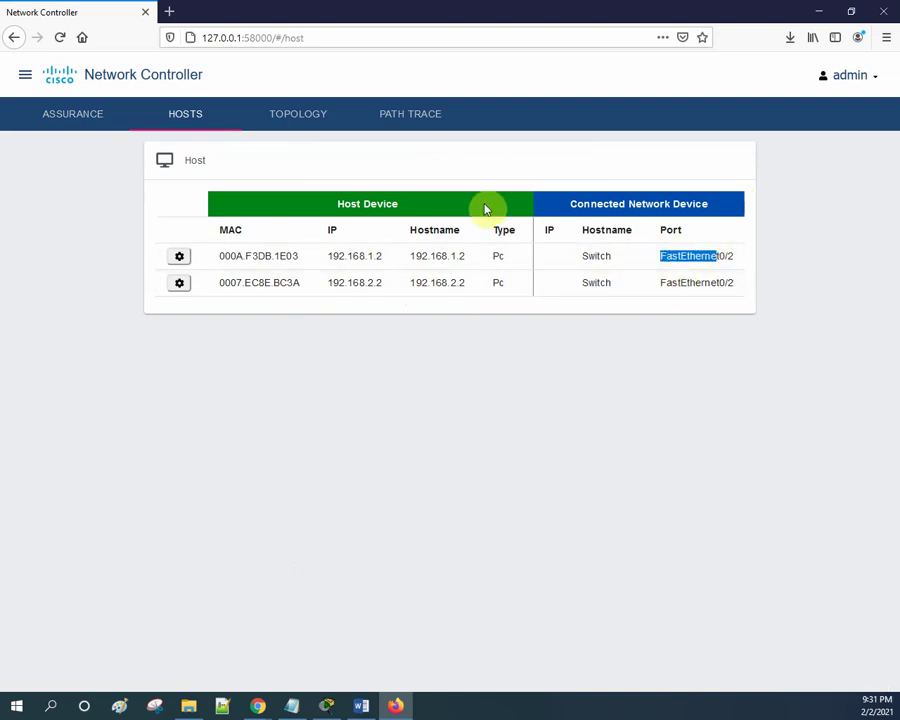
Step: View the topology, start and discard a new path trace, then return to Assurance
click(298, 118)
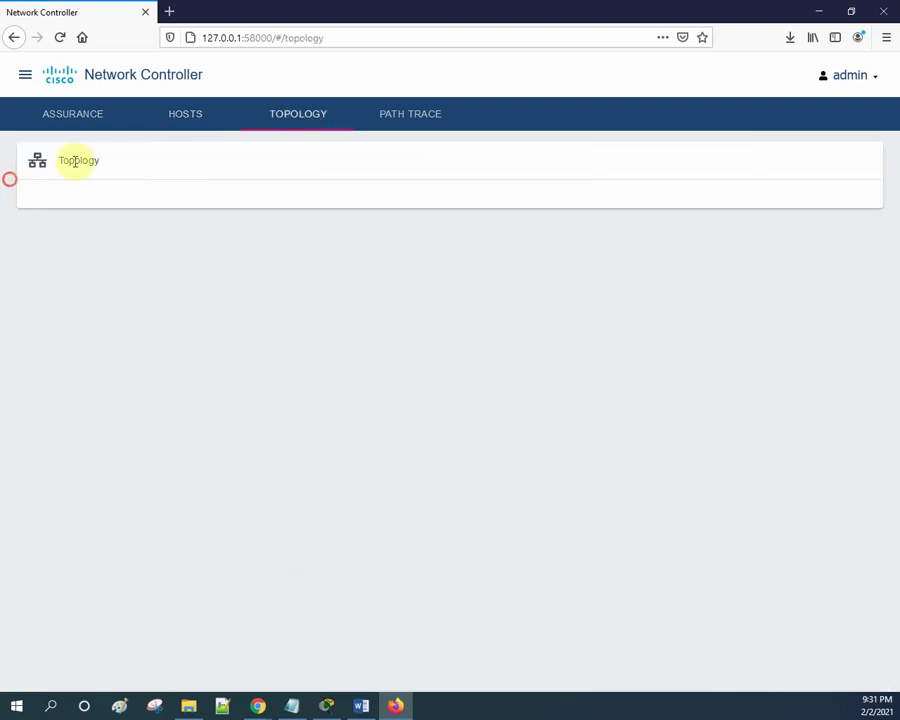
click(429, 129)
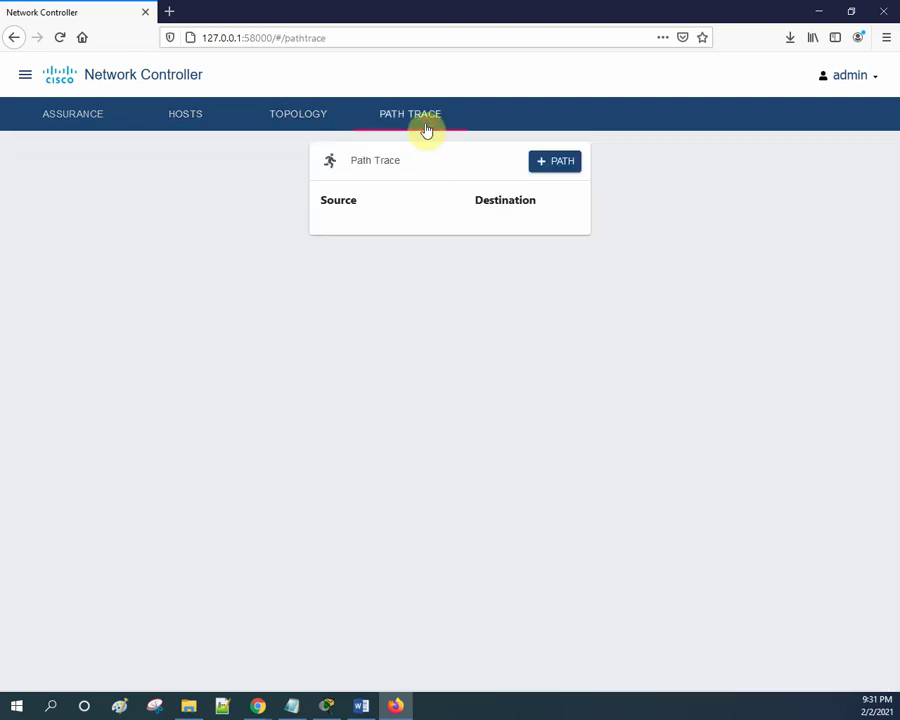
click(548, 163)
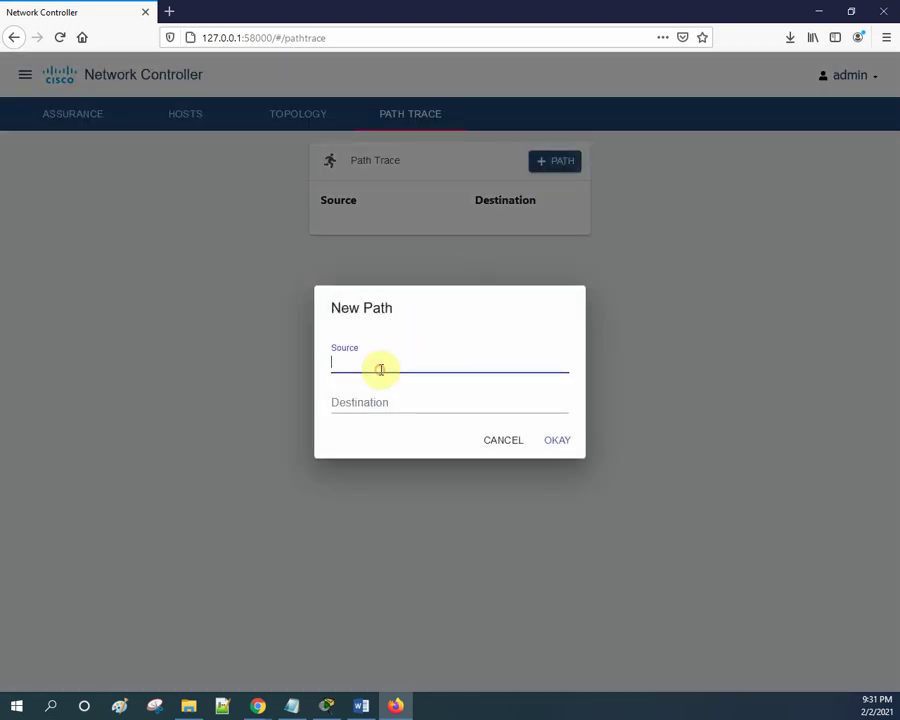
click(377, 402)
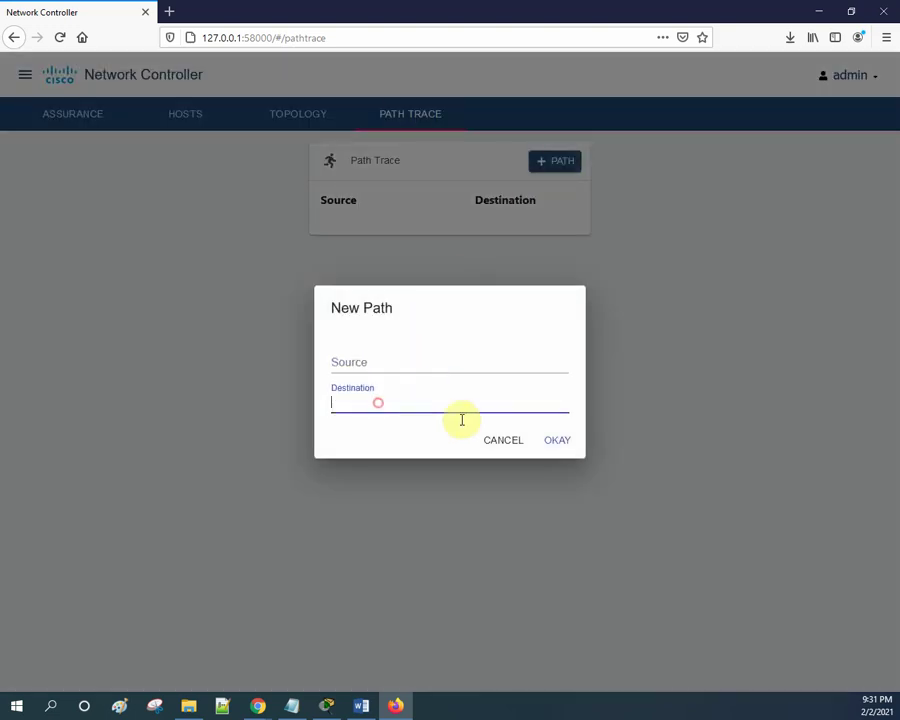
click(522, 445)
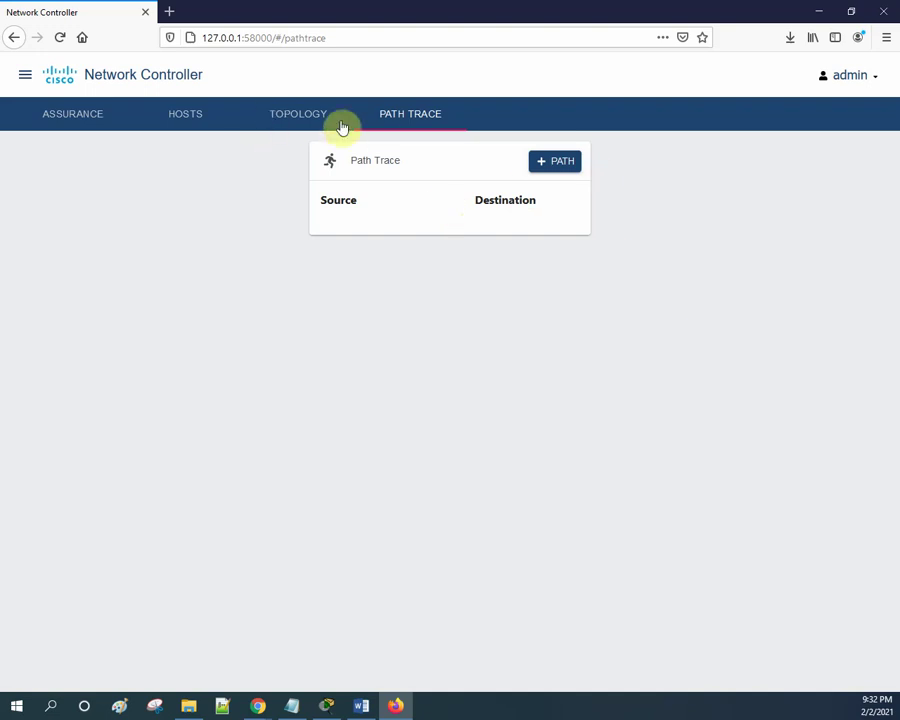
click(90, 120)
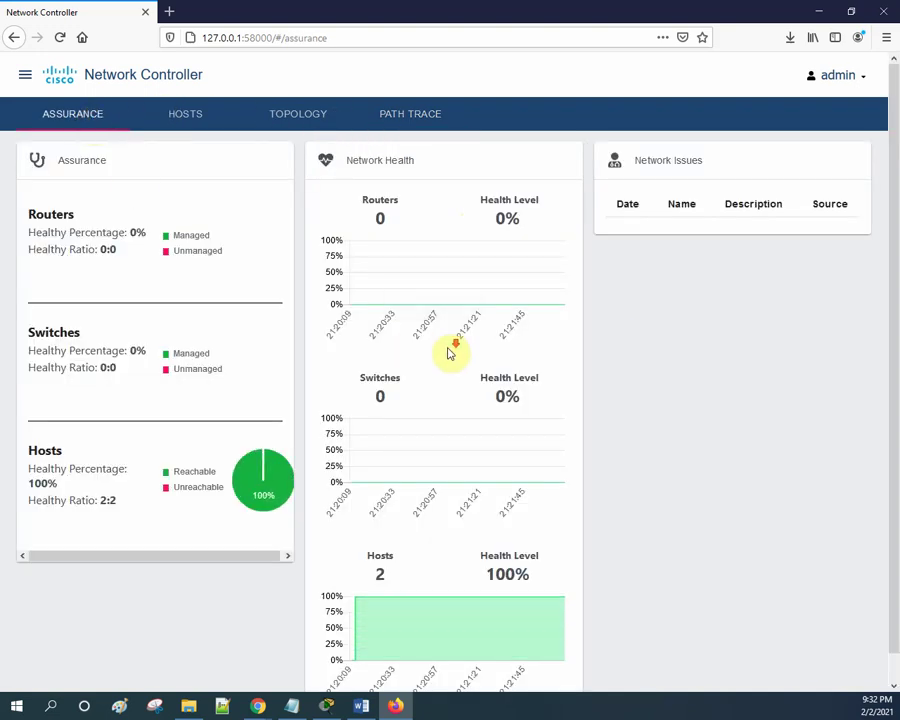
Step: Review the hosts list, return to the dashboard, then open the Assurance section
scroll(450, 350, down, 1)
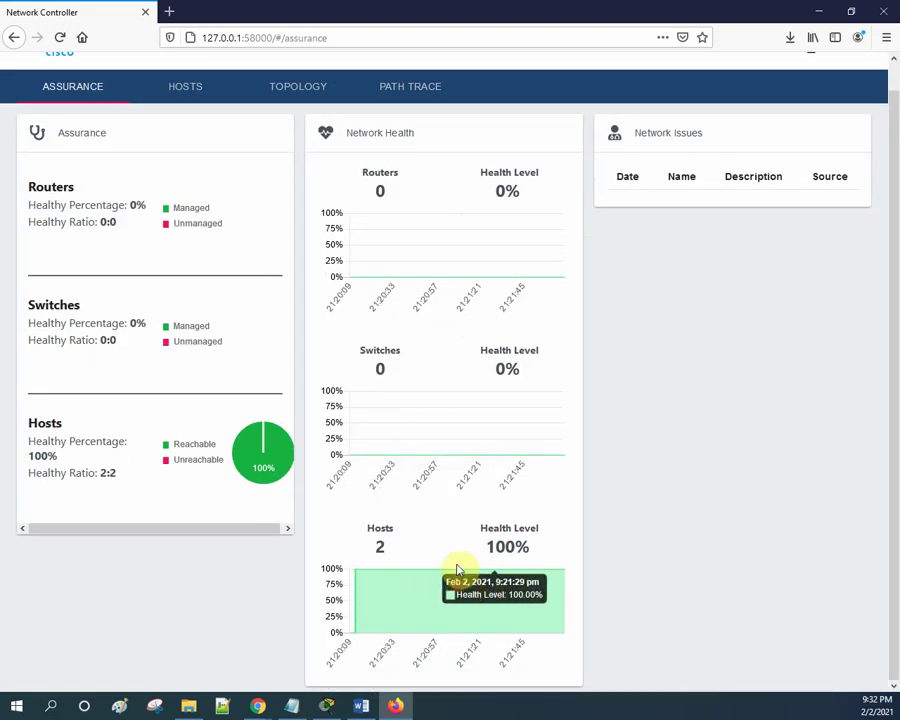
click(207, 91)
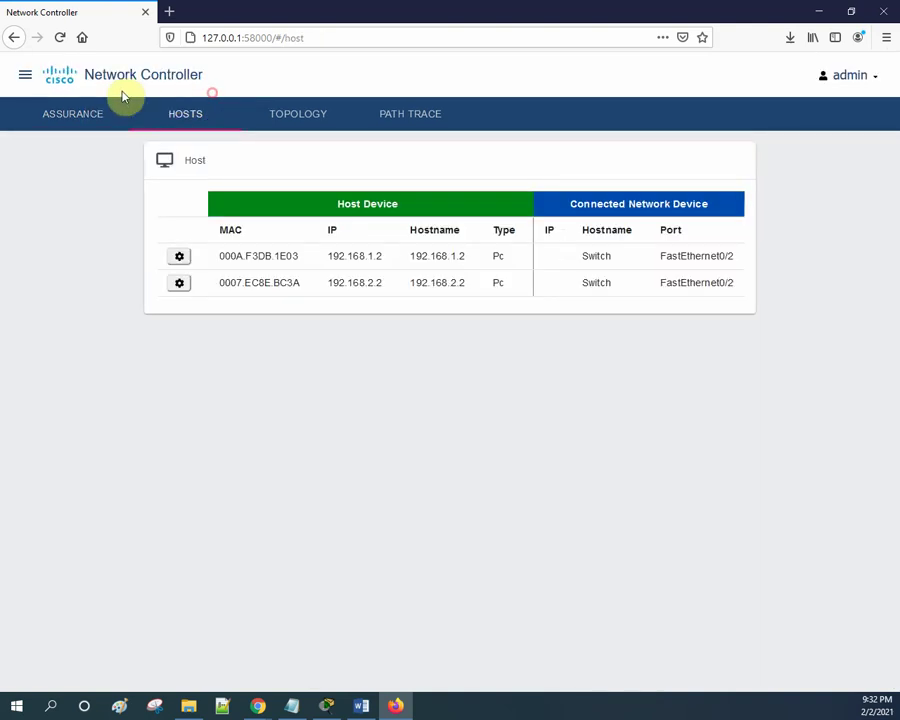
click(55, 80)
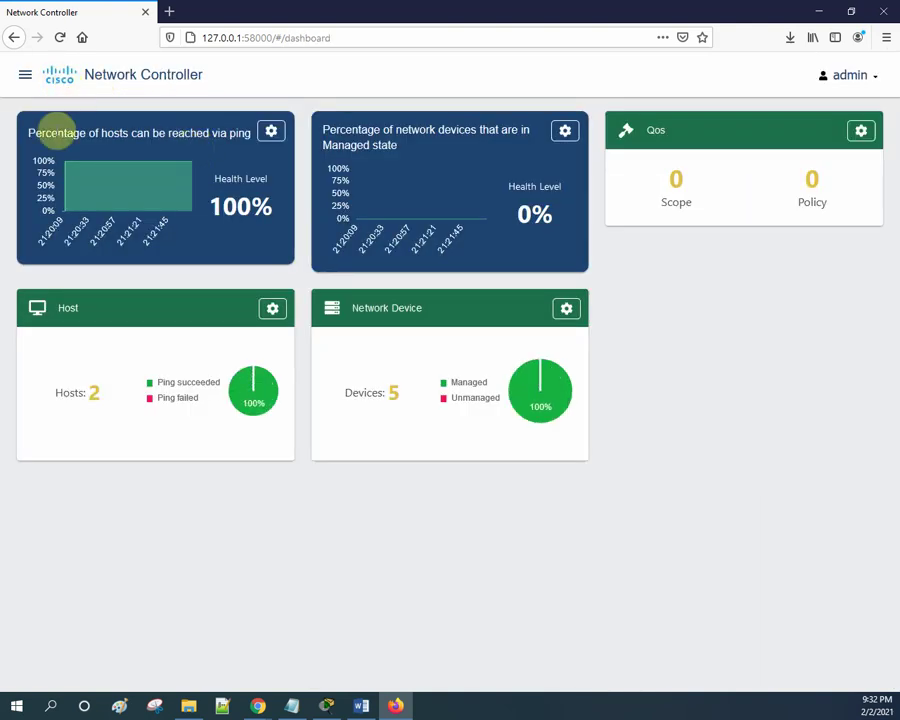
click(22, 76)
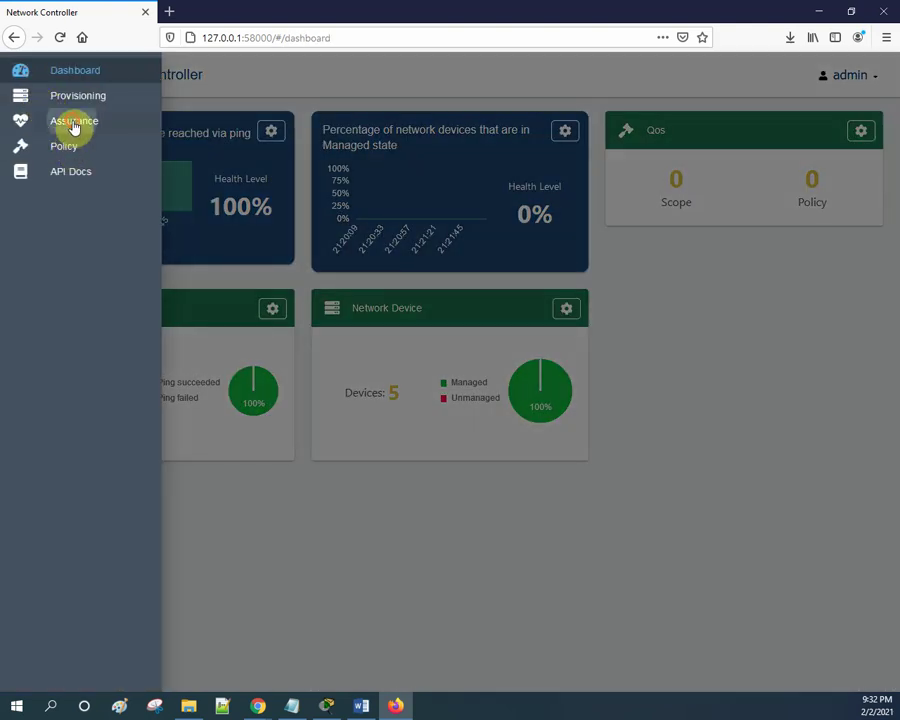
click(74, 124)
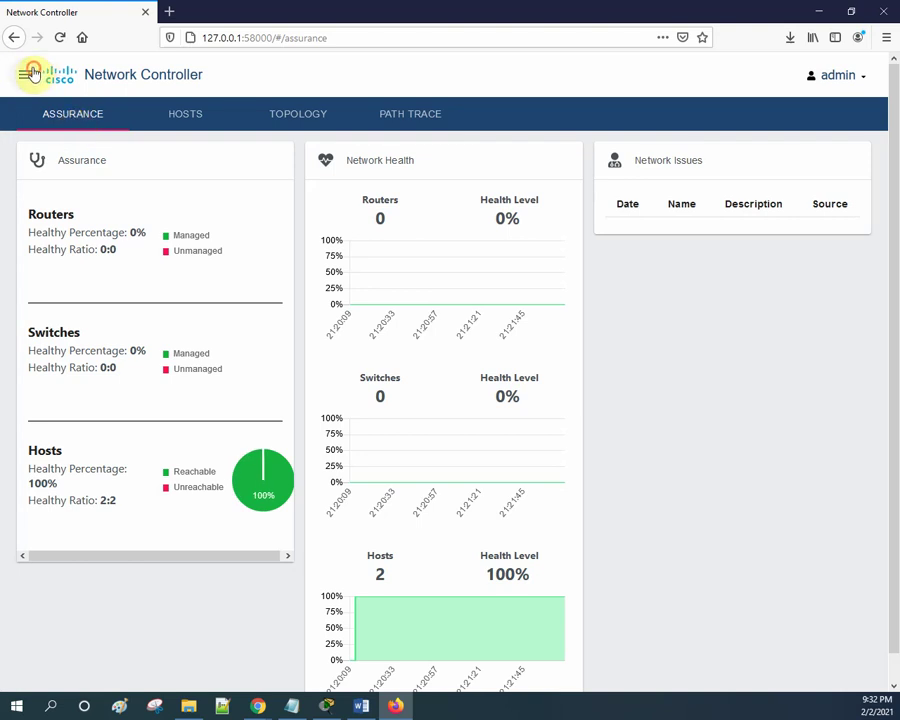
Step: Open the Policy QoS page, glance at network settings, and return to QoS
click(24, 75)
click(60, 148)
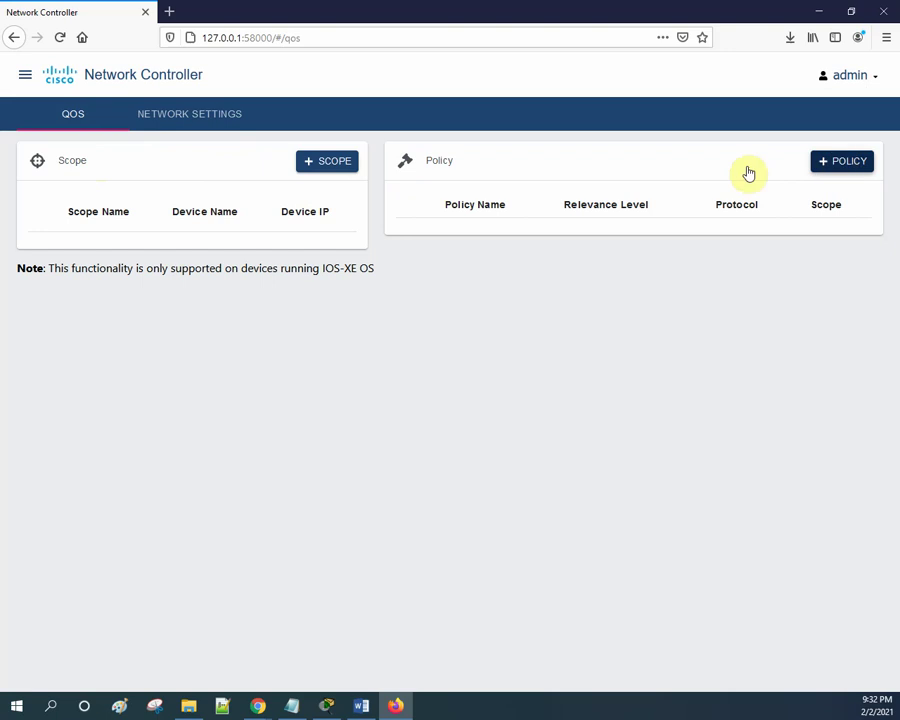
click(192, 122)
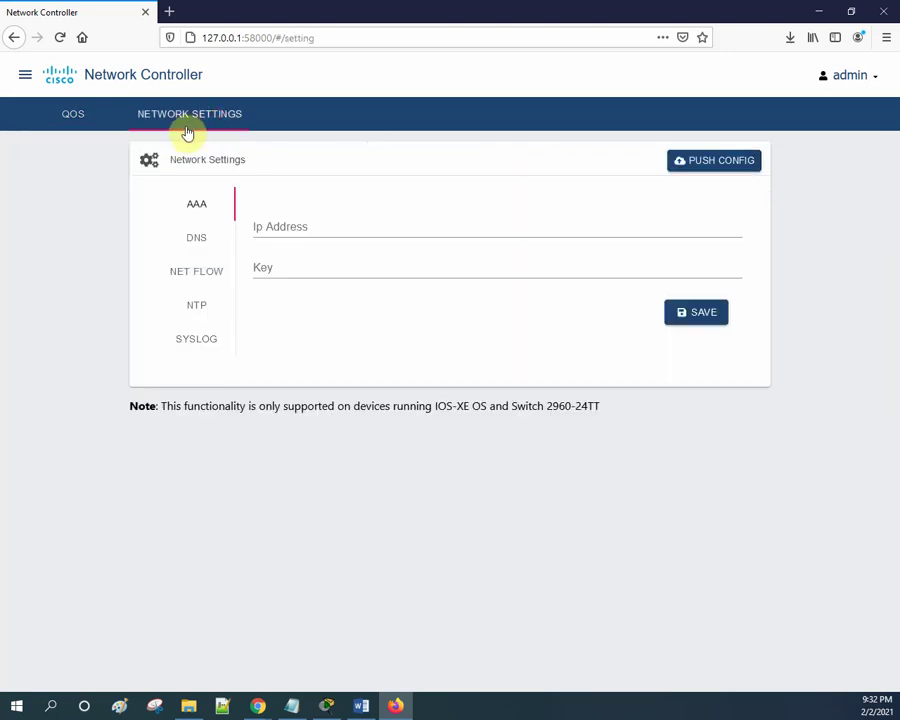
click(70, 114)
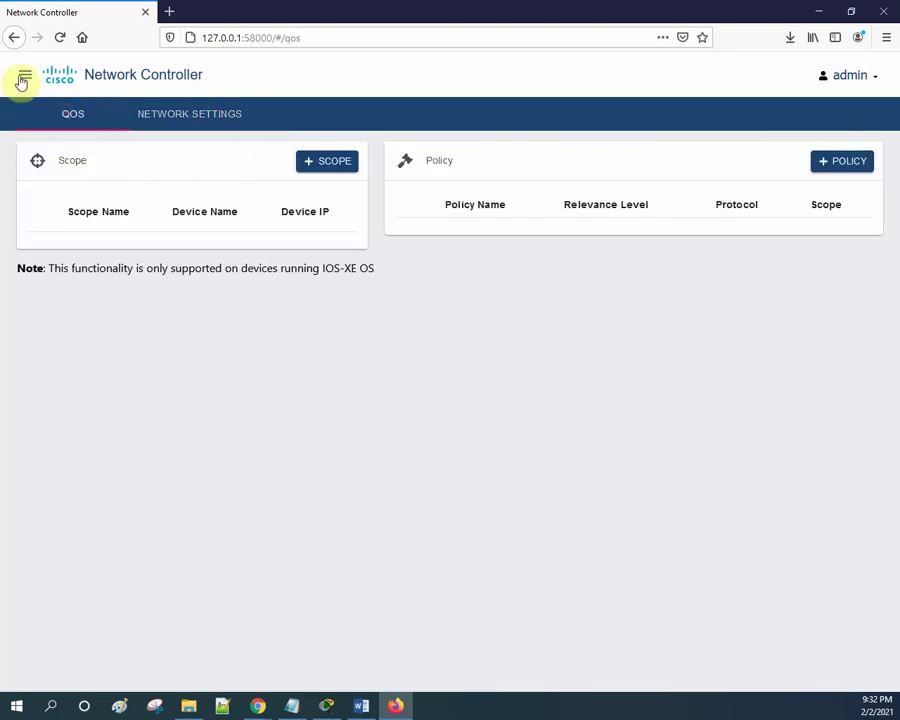
click(22, 76)
Step: Scroll through the Northbound API documentation
click(60, 180)
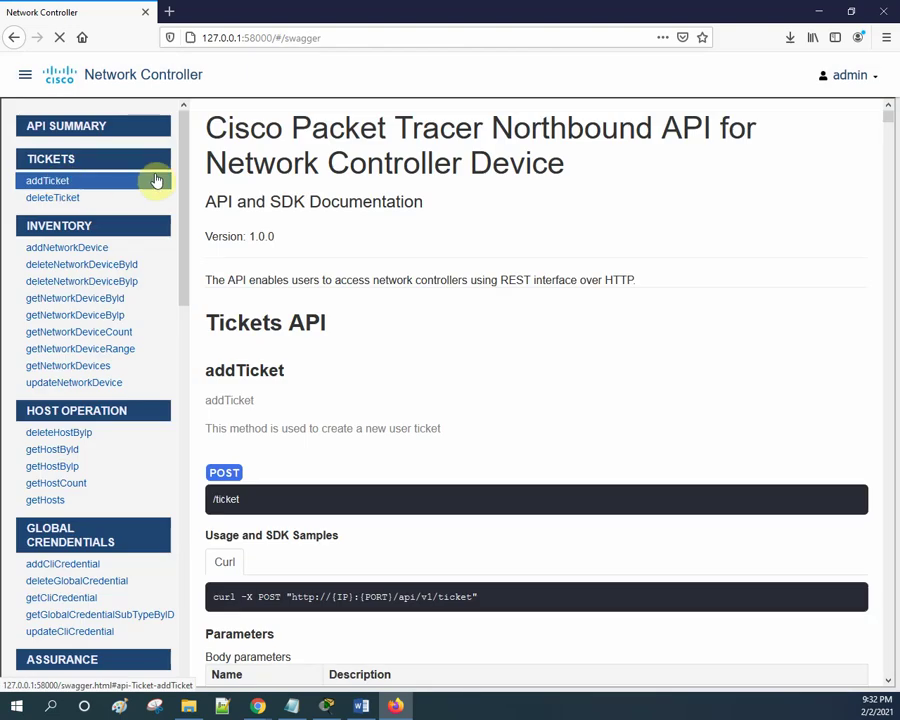
scroll(130, 266, down, 4)
scroll(130, 265, up, 4)
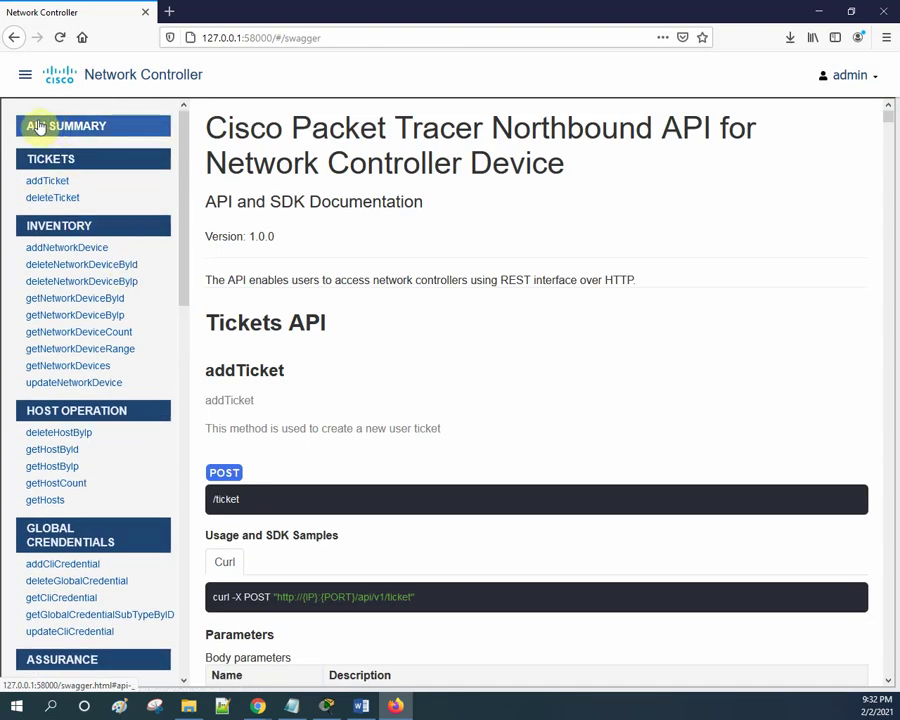
scroll(280, 310, down, 5)
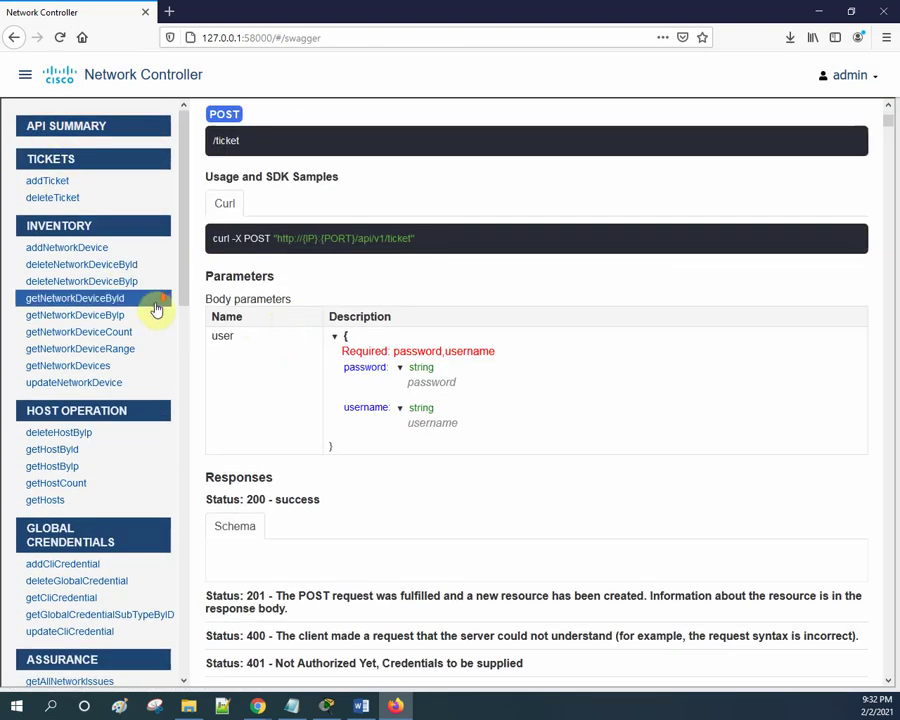
scroll(160, 315, down, 10)
scroll(166, 326, up, 12)
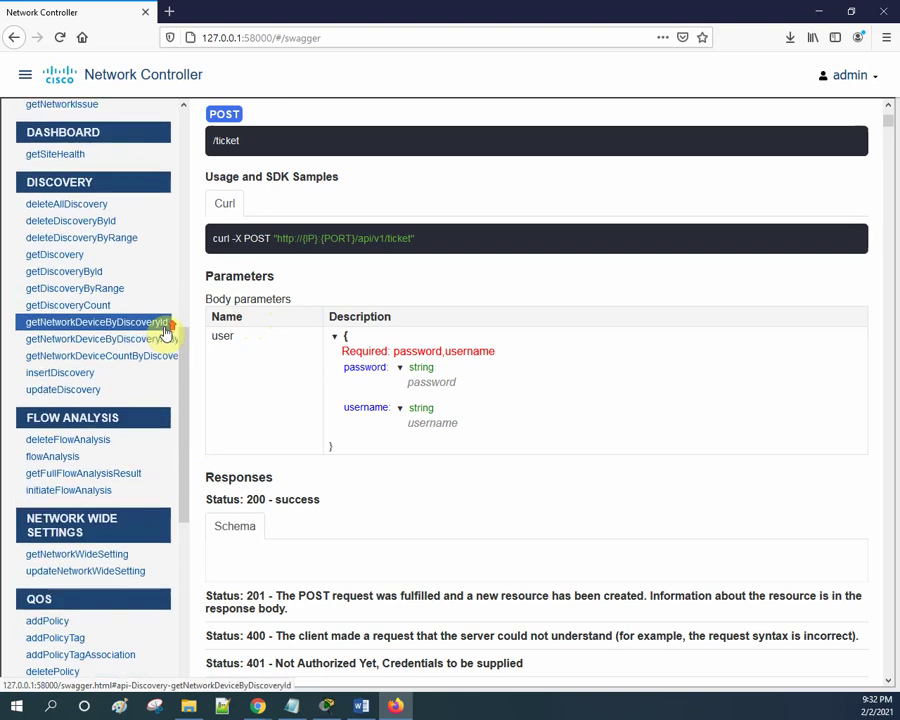
scroll(167, 320, up, 3)
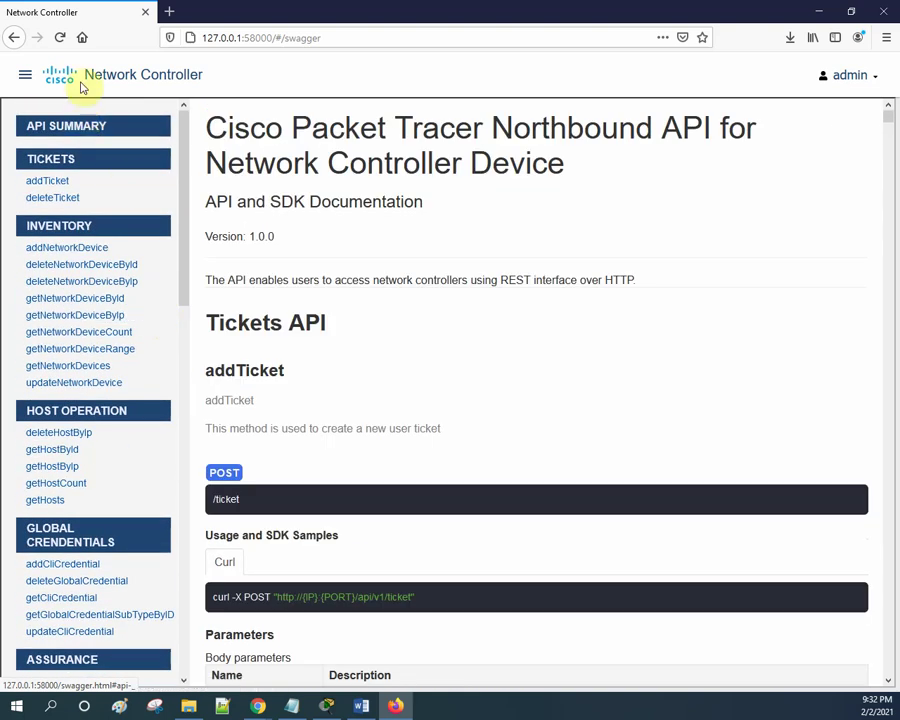
Step: Return to the Dashboard, briefly bringing up Packet Tracer before coming back
click(25, 74)
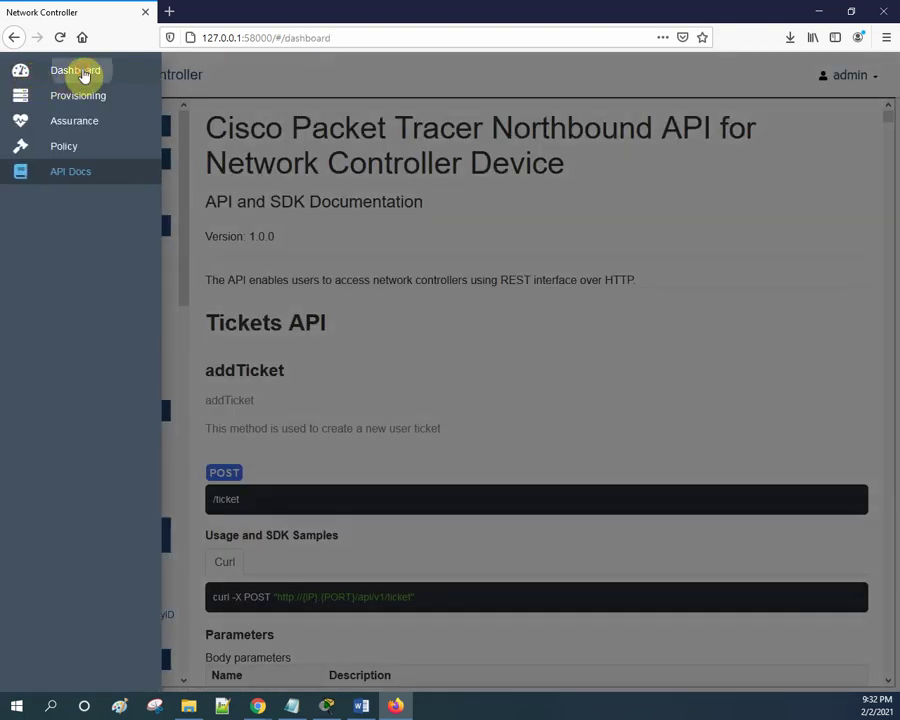
click(85, 72)
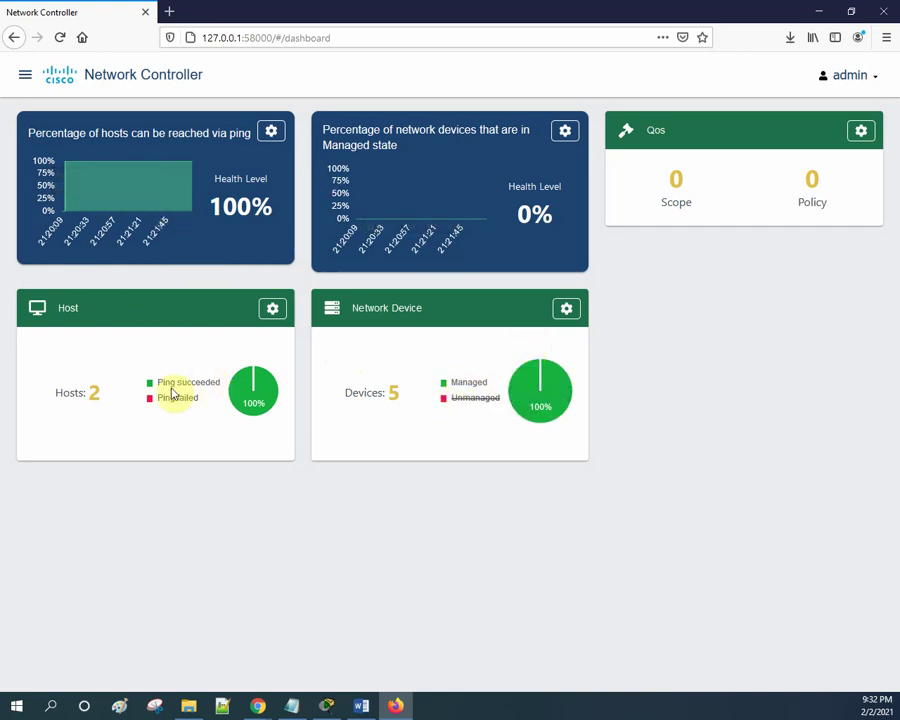
click(333, 704)
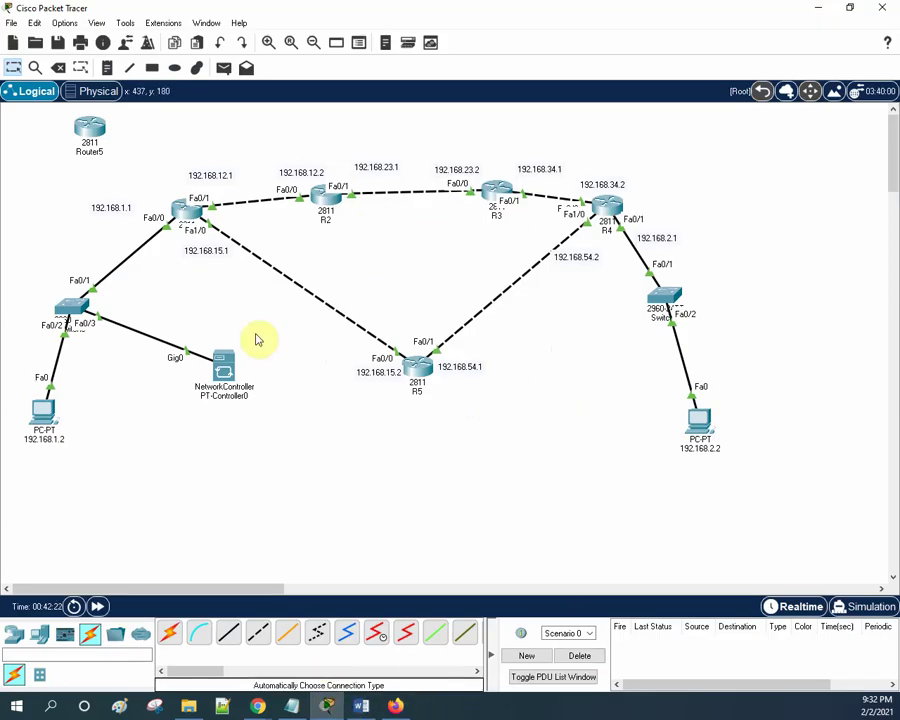
click(394, 705)
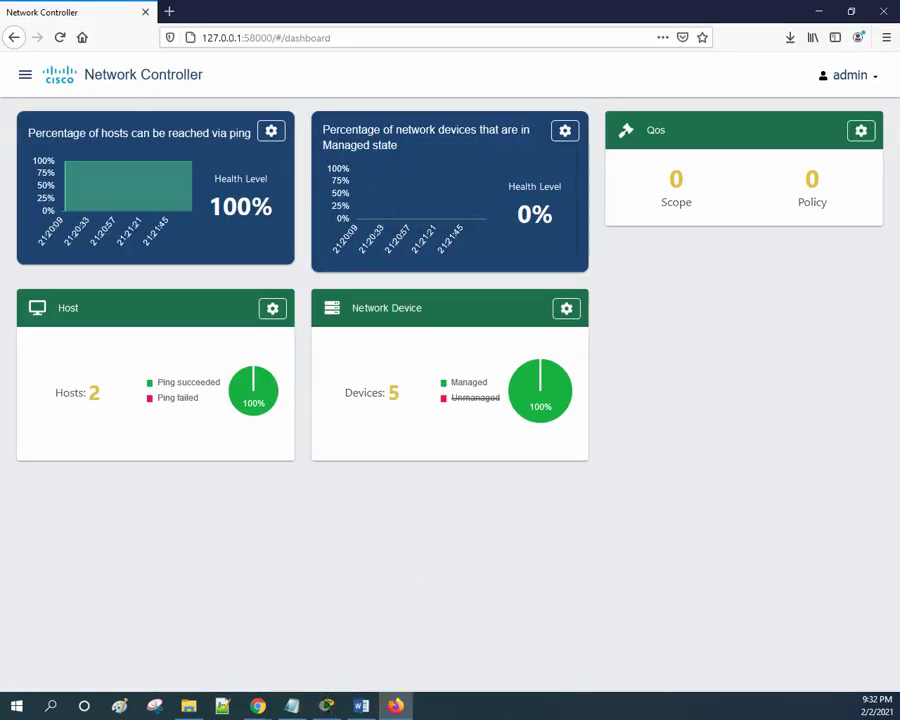
Step: Update device 192.168.12.1 from Provisioning, then view Discovery and the stored CLI credential
click(27, 78)
click(72, 103)
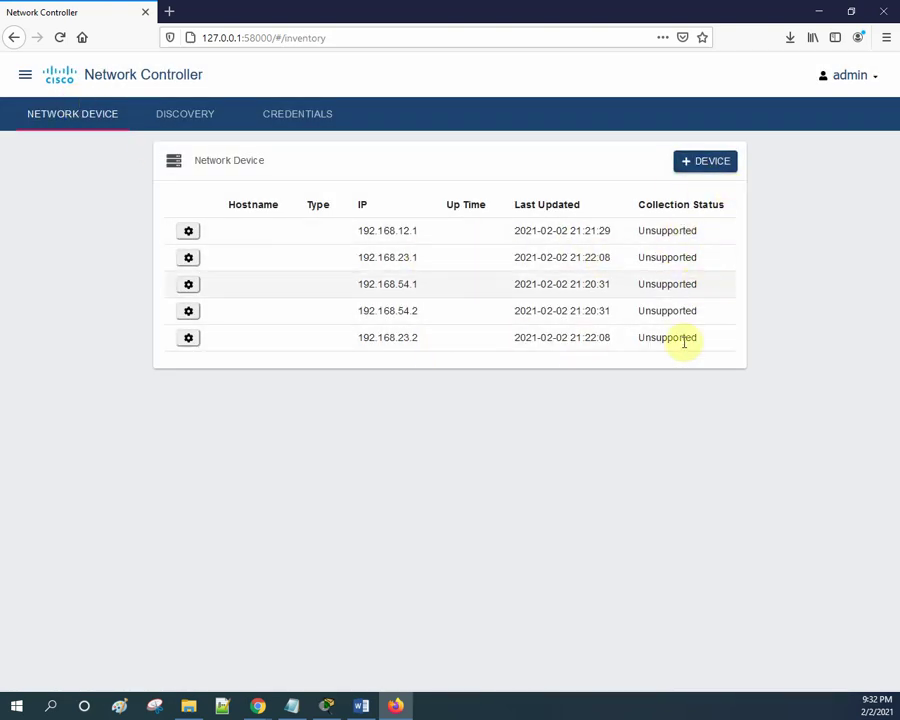
click(192, 234)
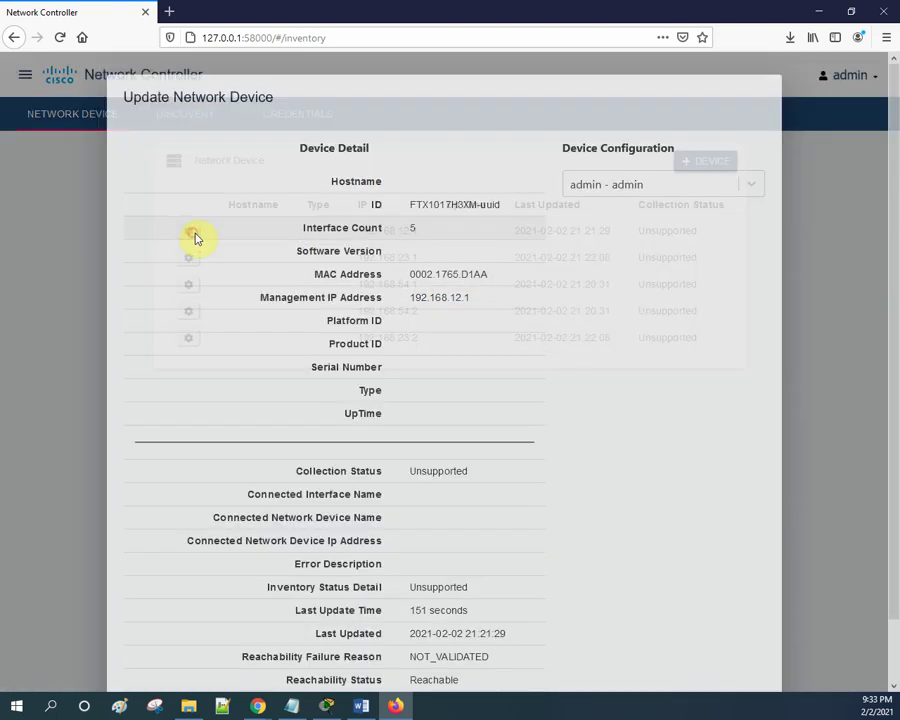
scroll(506, 348, down, 2)
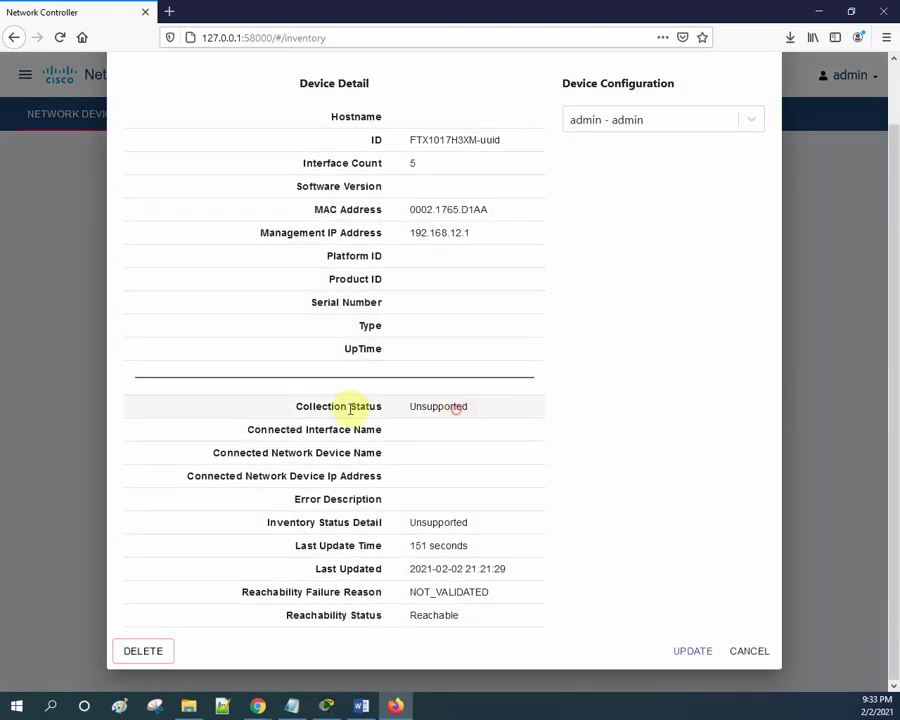
click(701, 650)
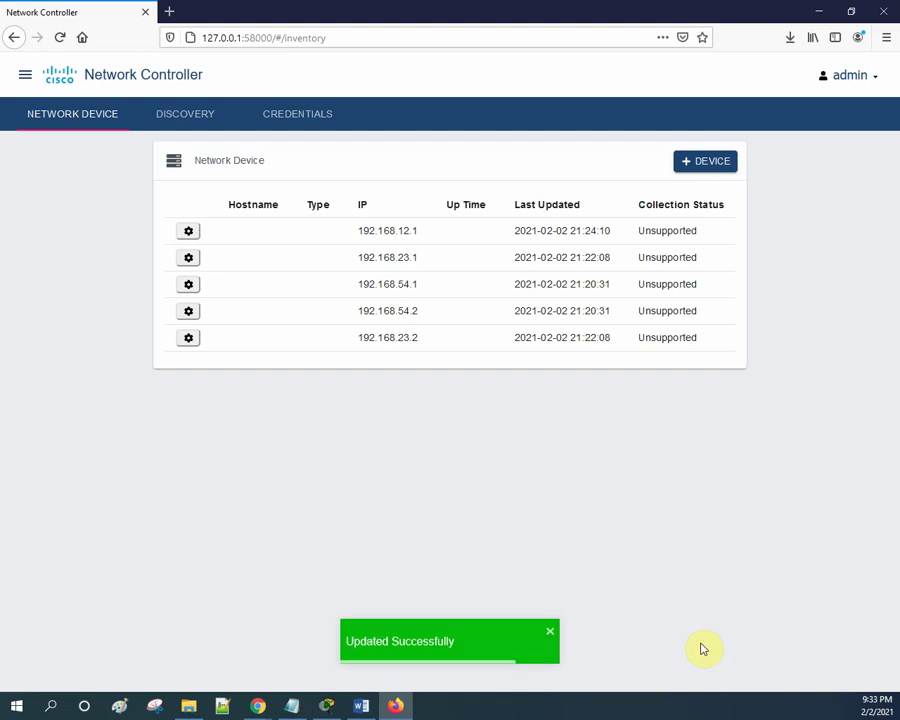
click(180, 116)
click(322, 117)
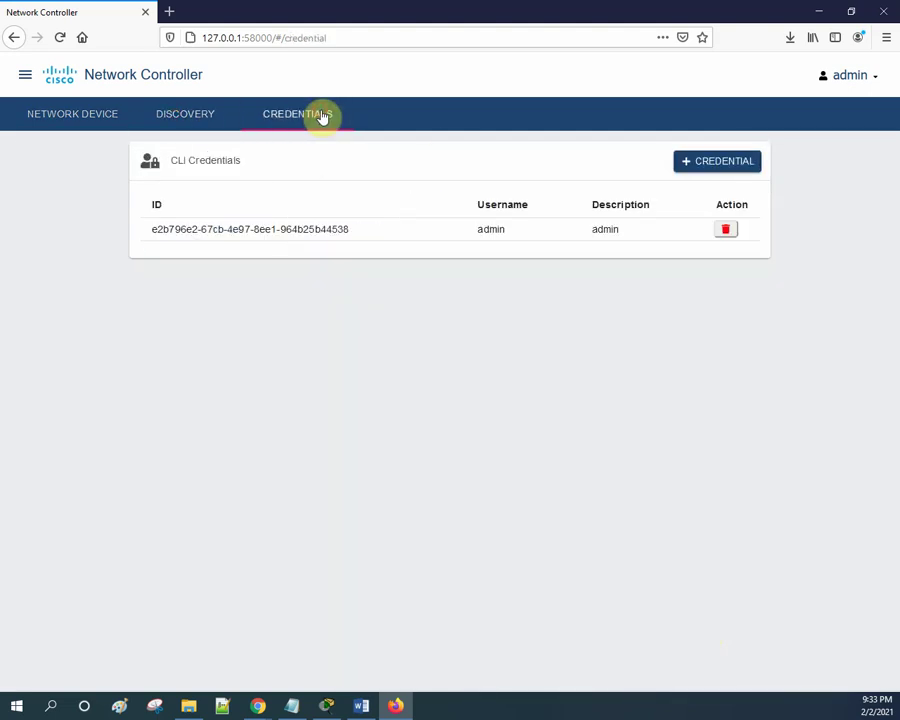
Step: Go back to the Dashboard, then bring up the Packet Tracer topology window
click(26, 76)
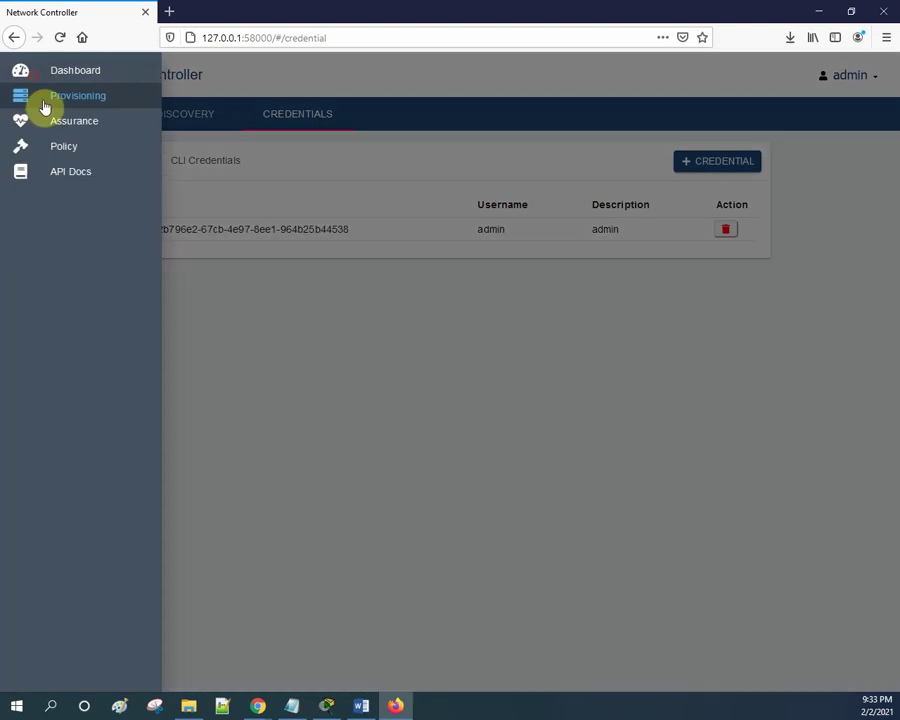
click(62, 72)
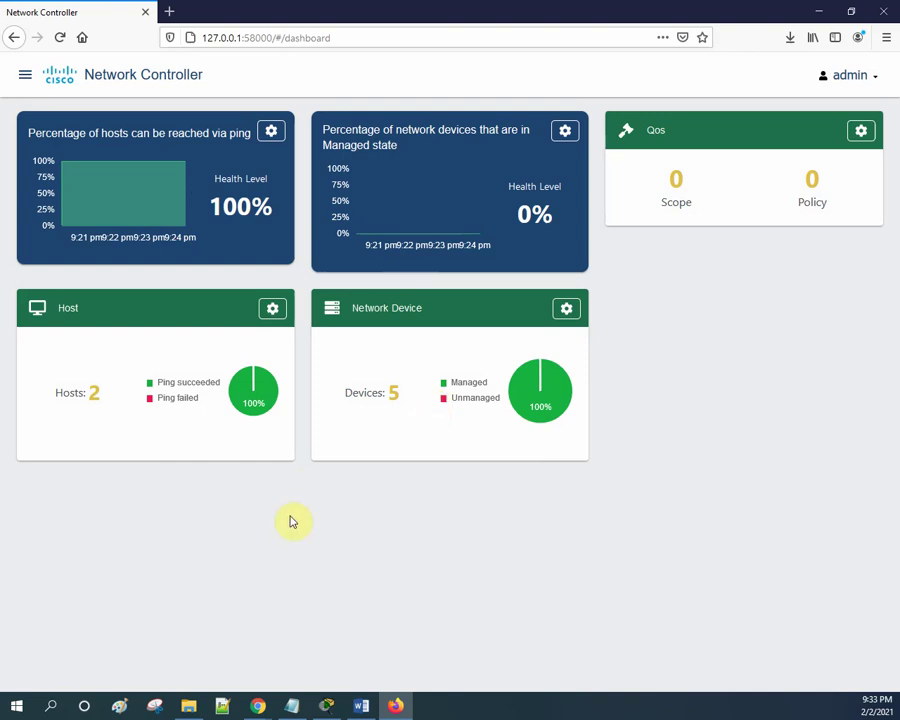
click(328, 706)
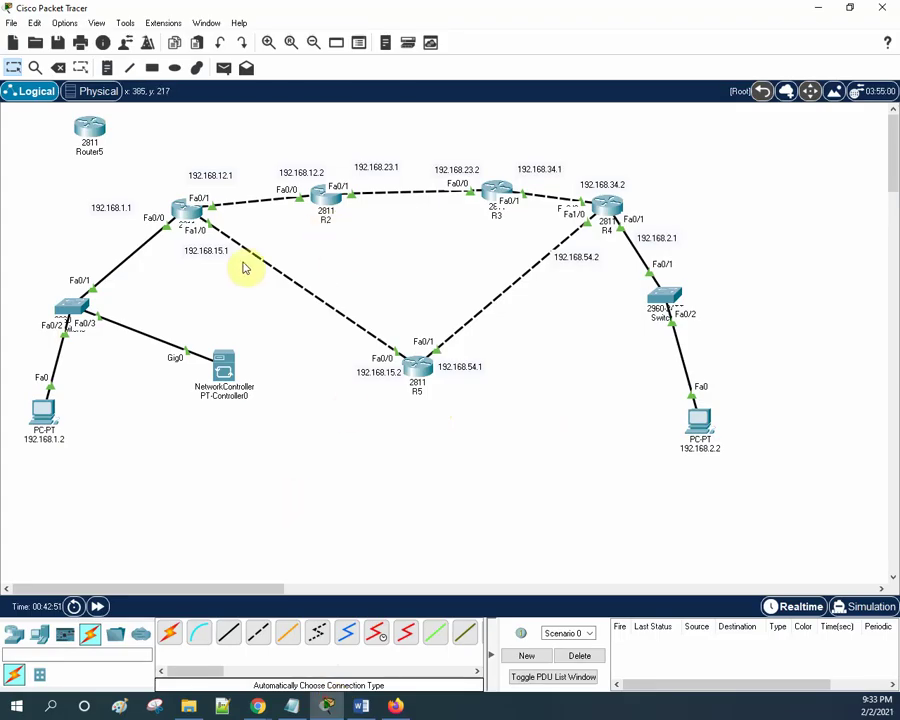
Step: Switch to the Physical workspace and scroll through the Main Wiring Closet rack
click(88, 92)
scroll(272, 362, down, 5)
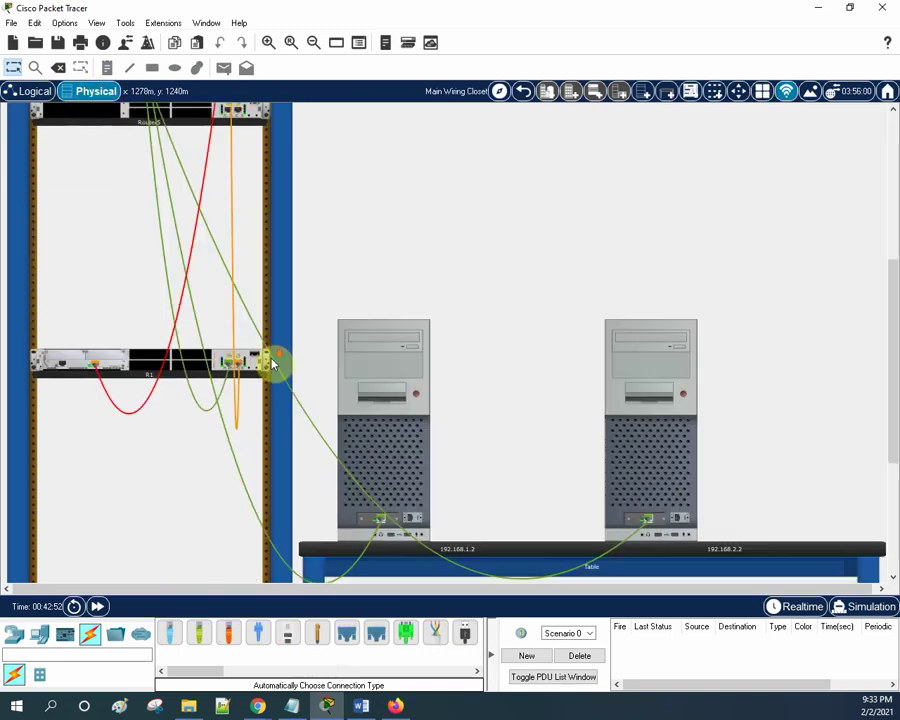
scroll(272, 362, up, 2)
scroll(310, 380, down, 2)
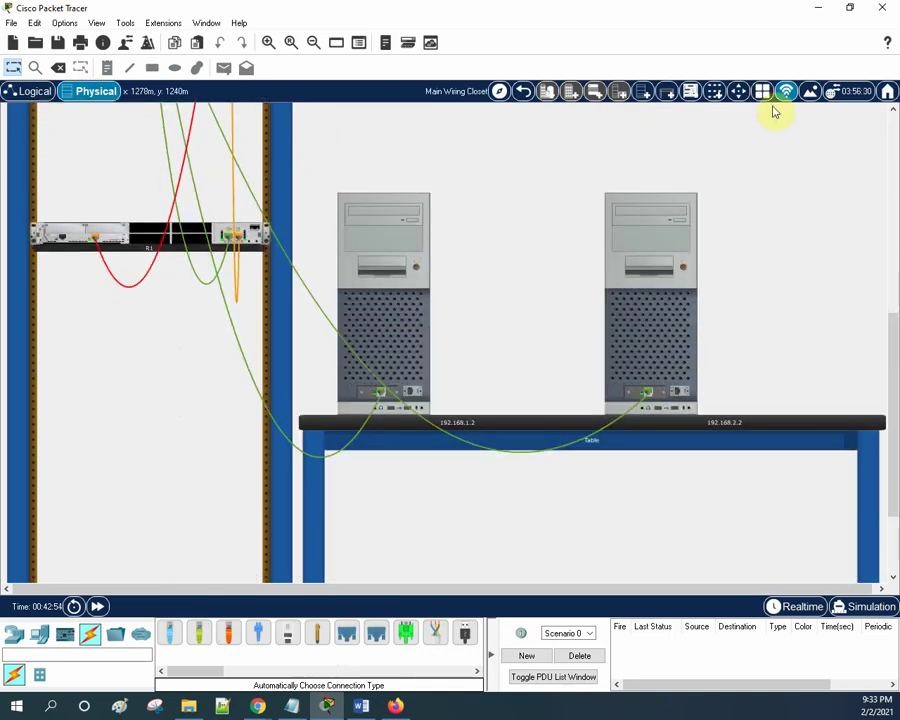
scroll(820, 300, up, 4)
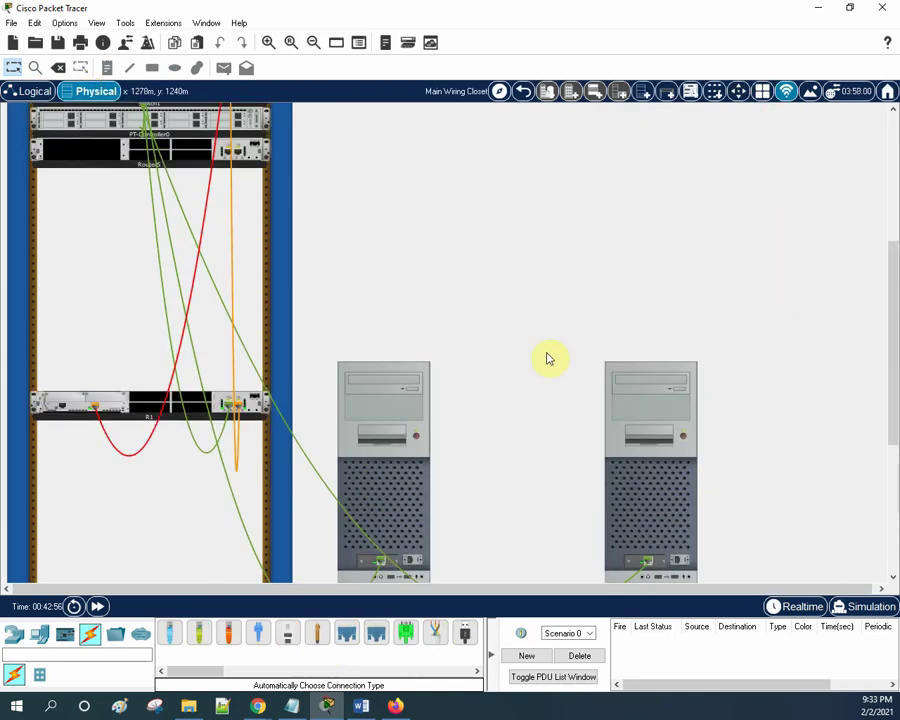
scroll(731, 354, up, 1)
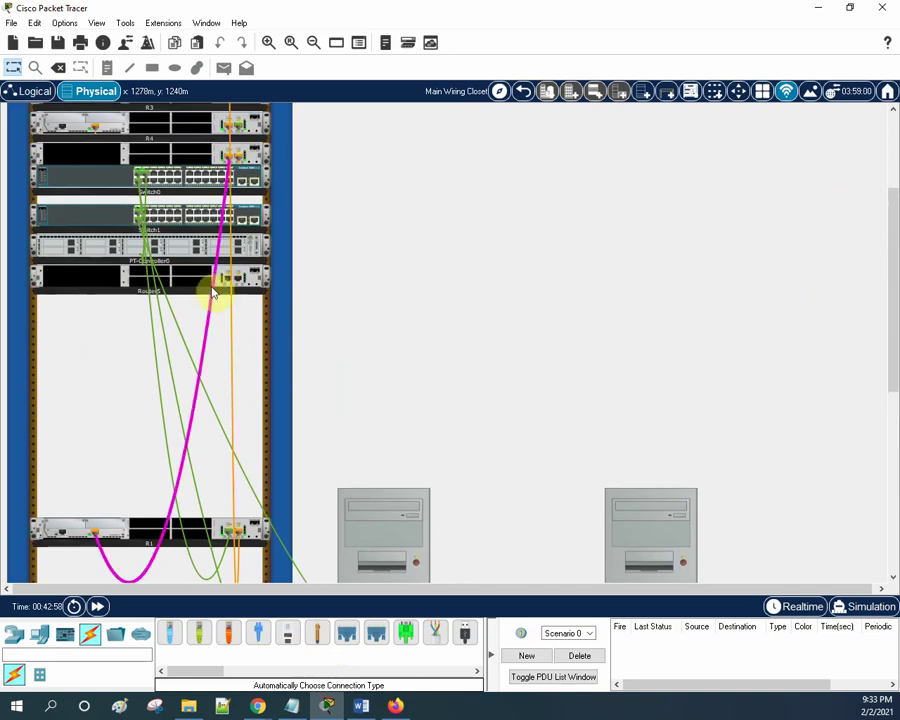
scroll(130, 165, up, 3)
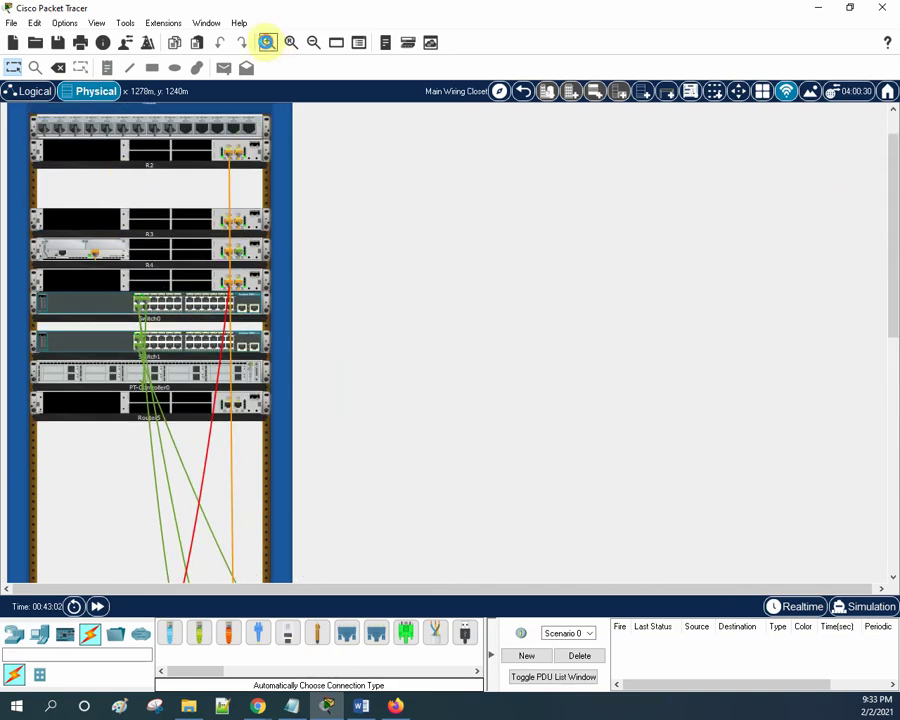
Step: Zoom in twice on the rack and check its right-click options
click(267, 42)
click(267, 42)
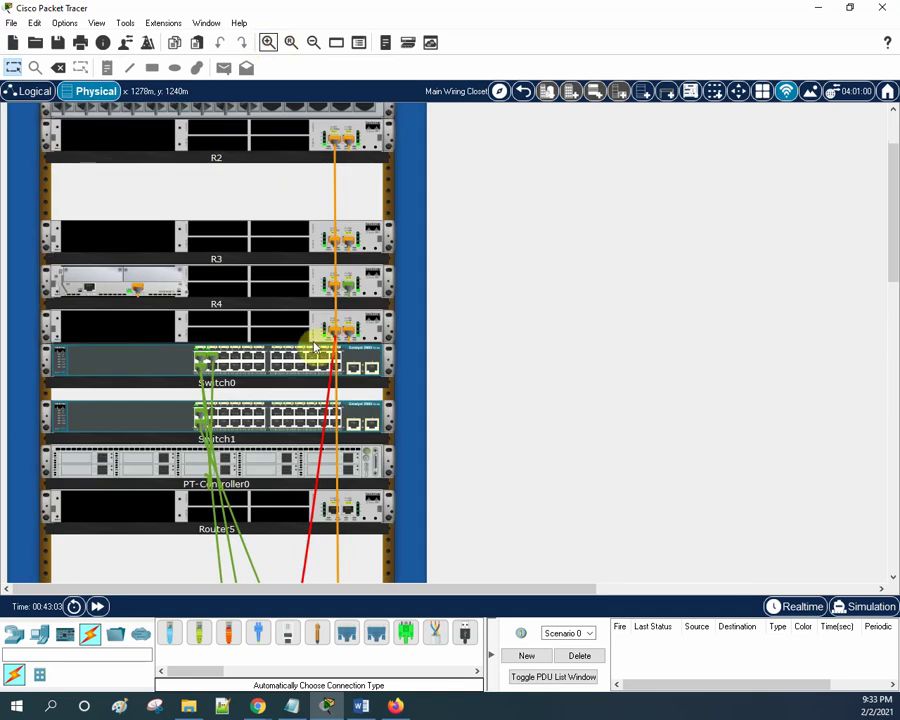
right_click(390, 233)
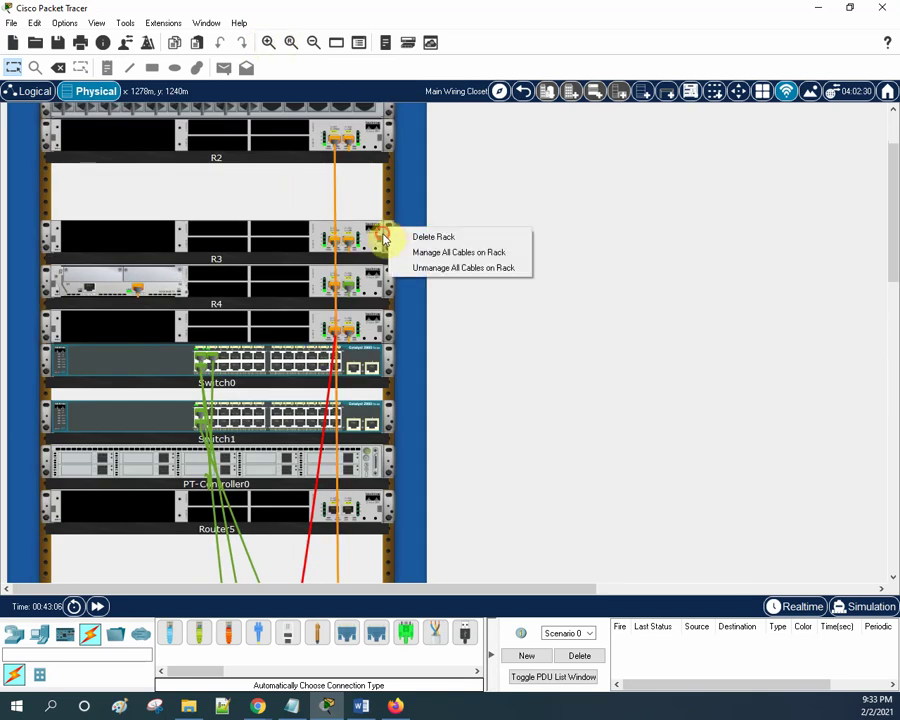
click(364, 230)
click(362, 228)
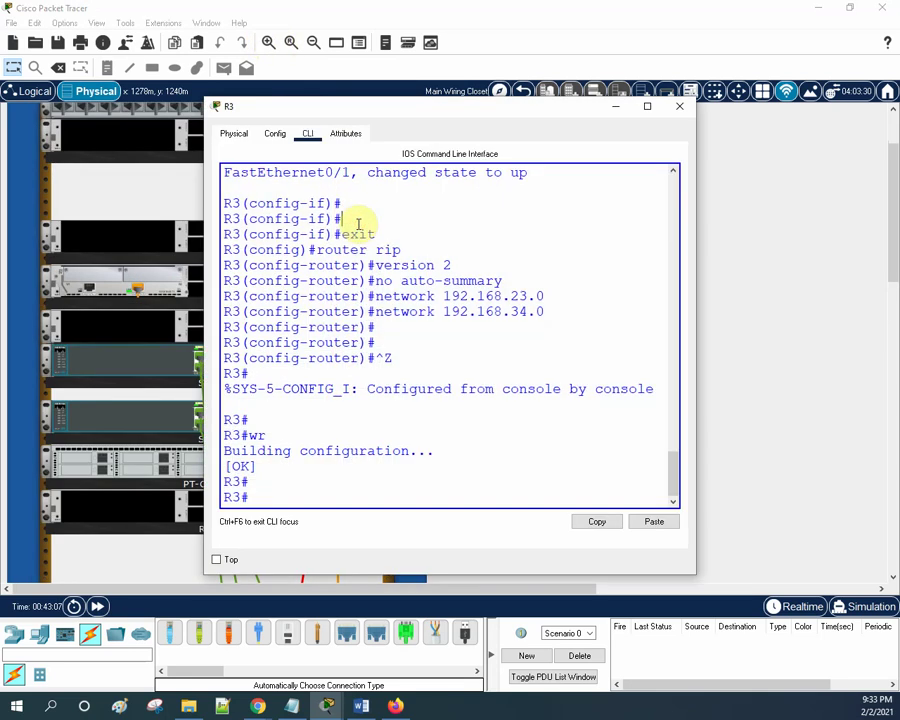
click(679, 107)
click(328, 230)
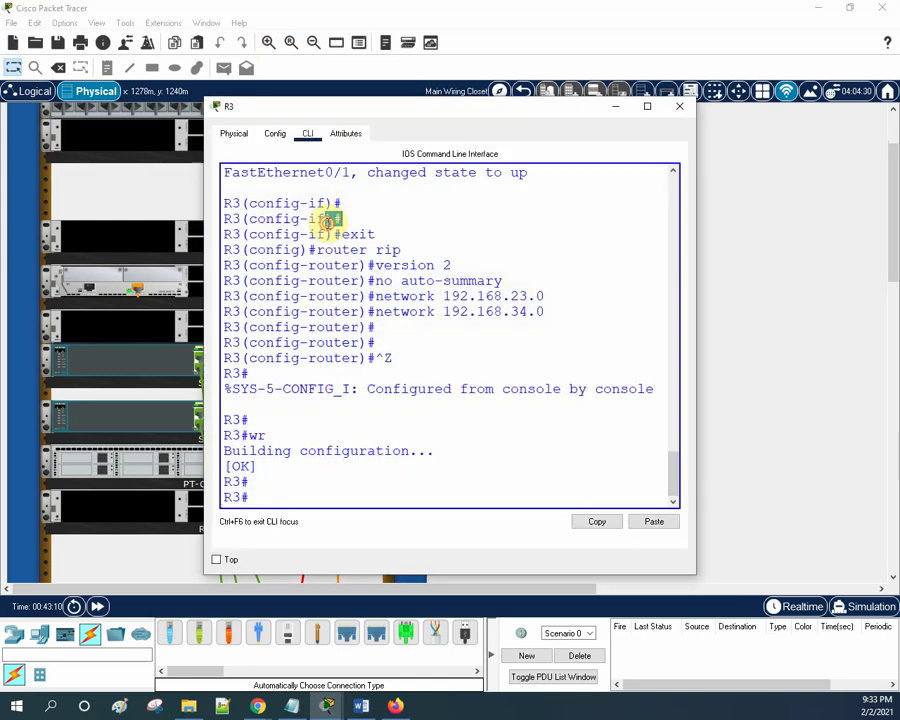
click(276, 133)
click(232, 134)
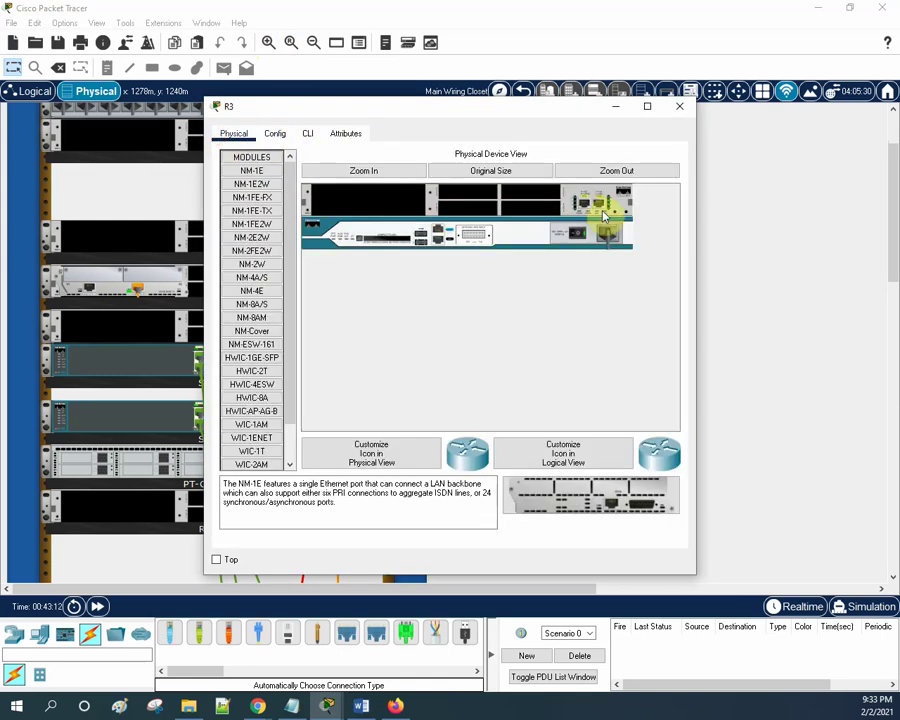
click(600, 172)
click(595, 174)
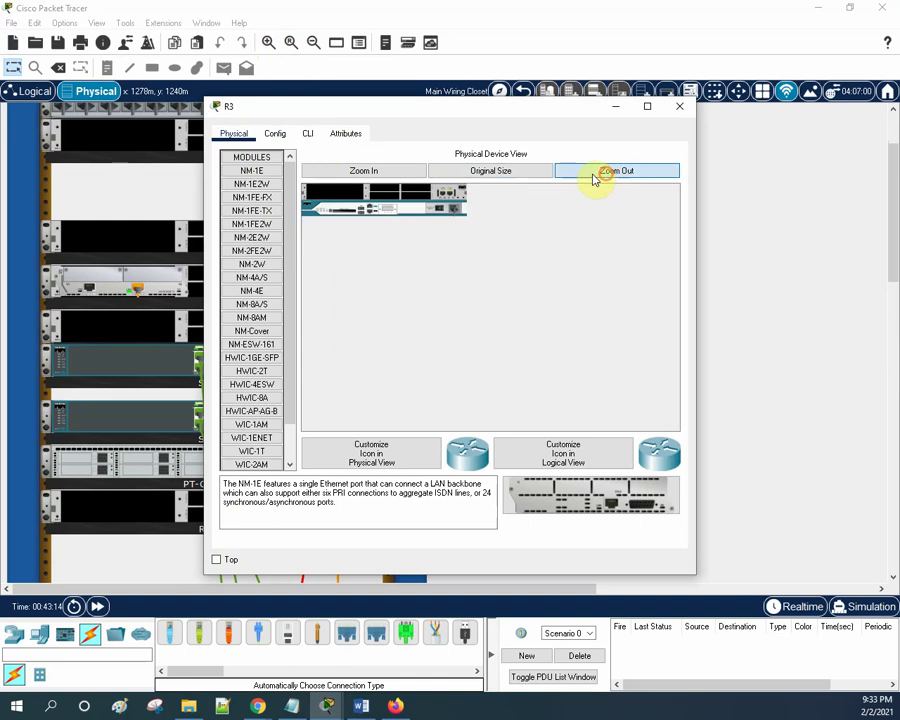
click(352, 176)
click(360, 173)
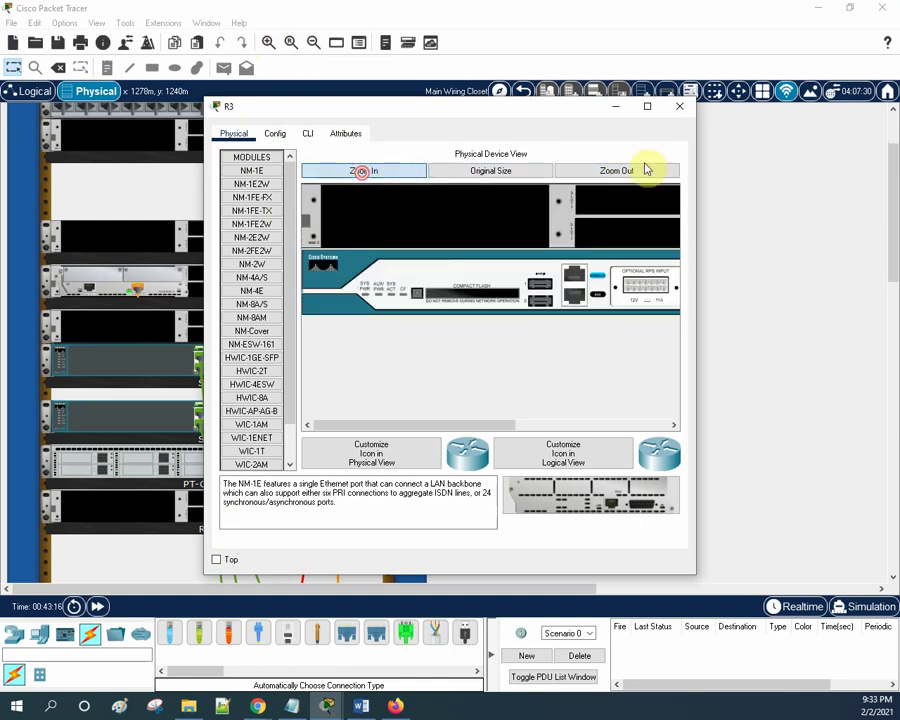
click(647, 106)
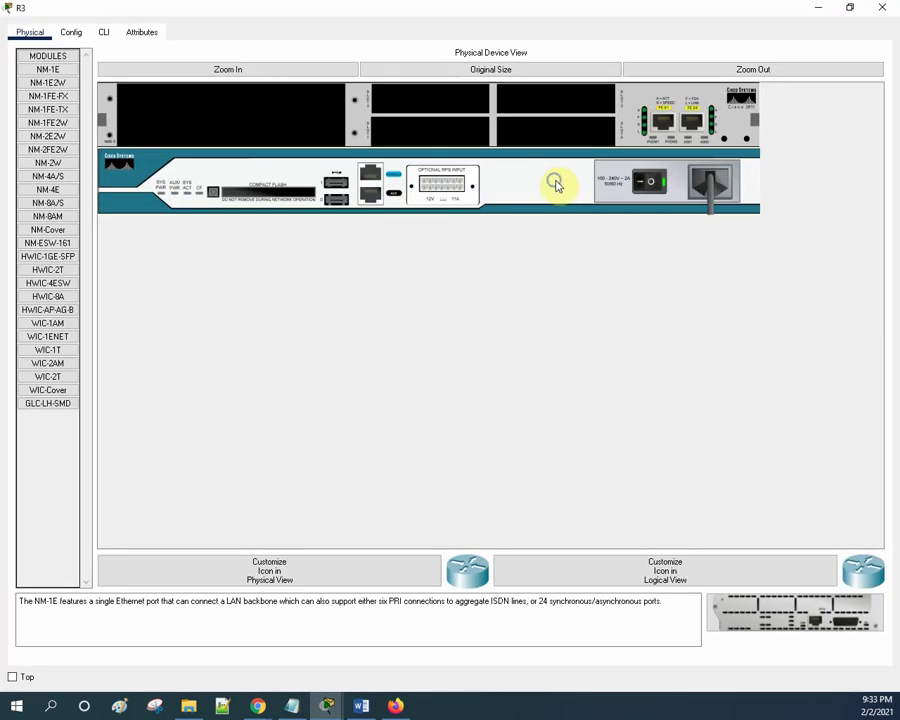
click(193, 70)
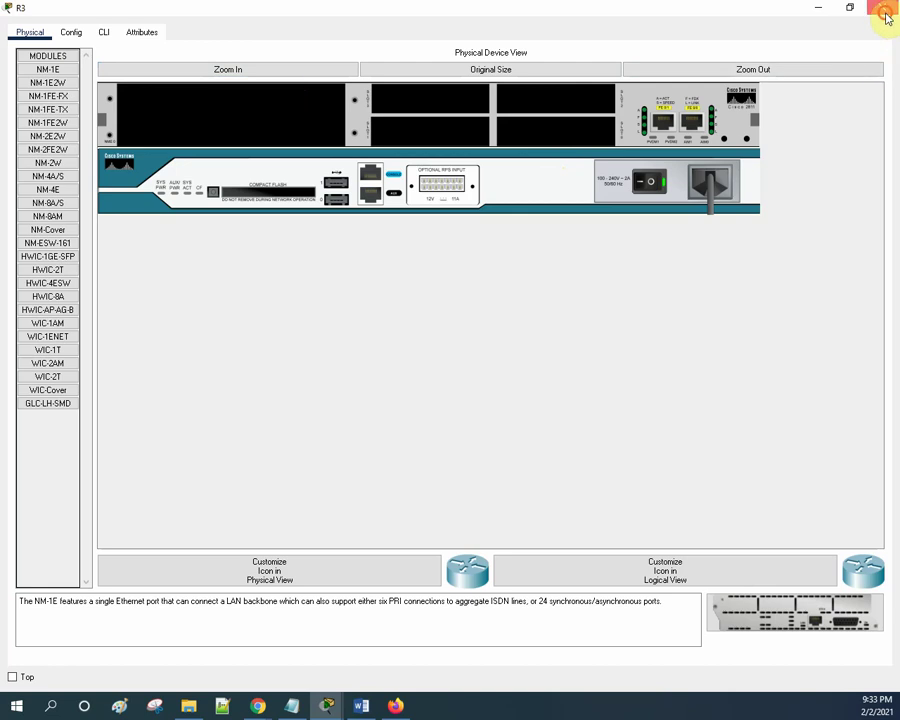
click(884, 12)
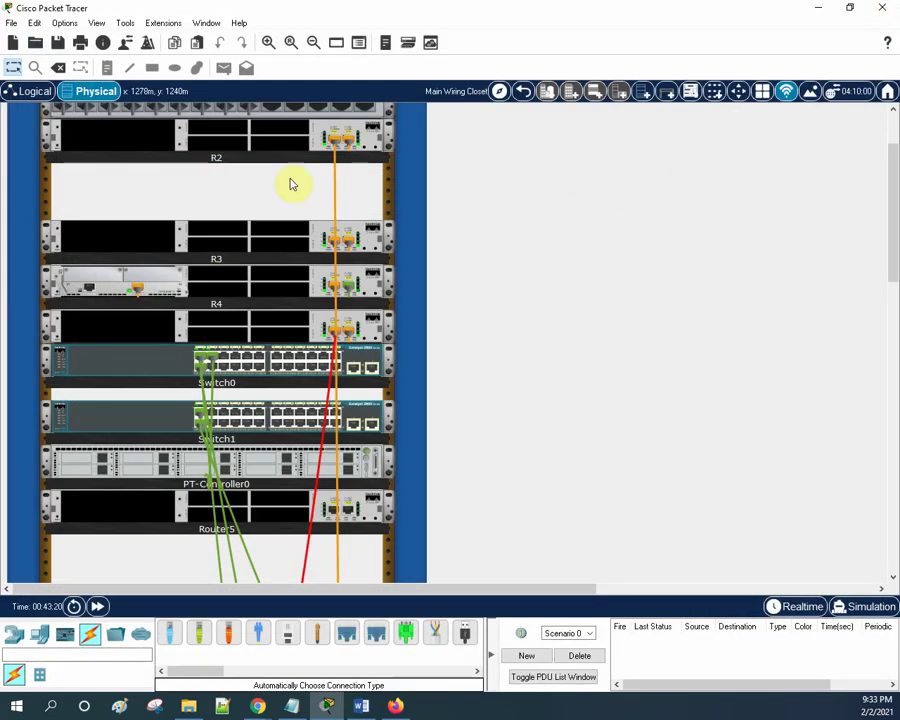
right_click(318, 125)
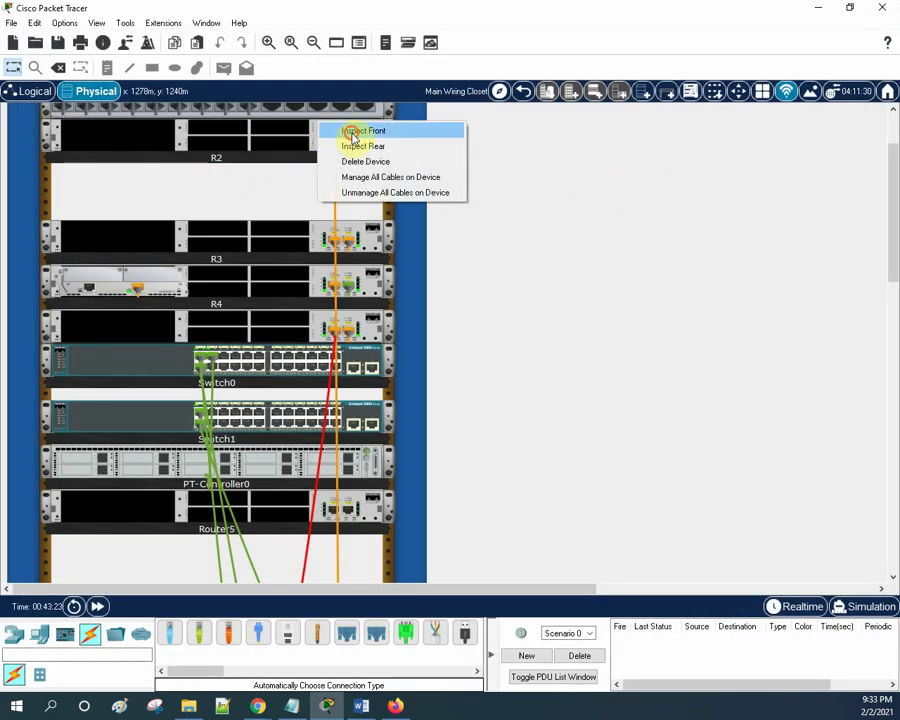
click(360, 131)
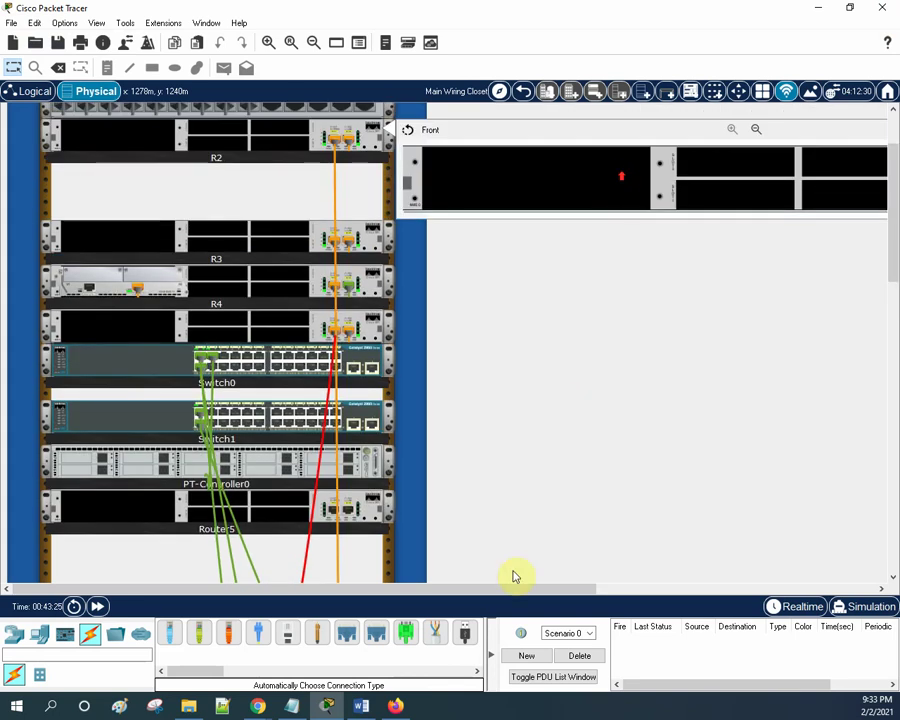
drag(446, 586, 658, 586)
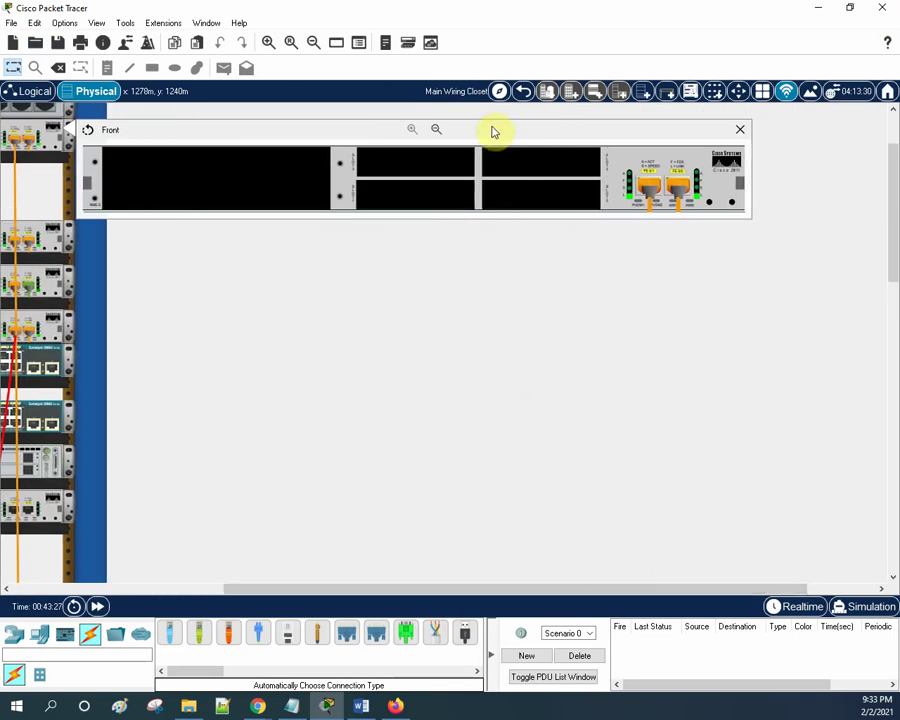
click(437, 131)
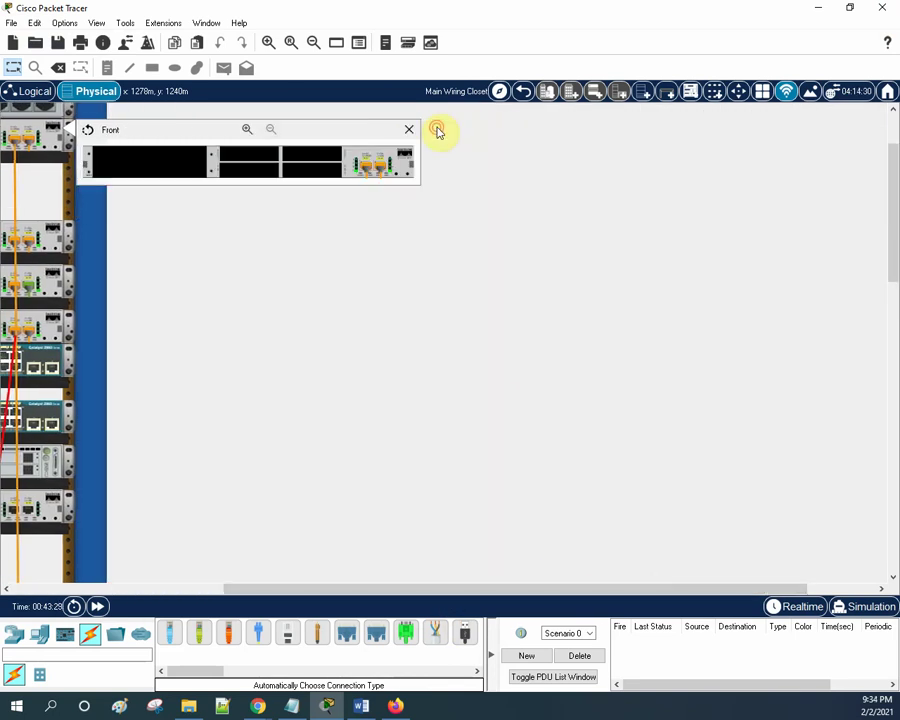
click(410, 131)
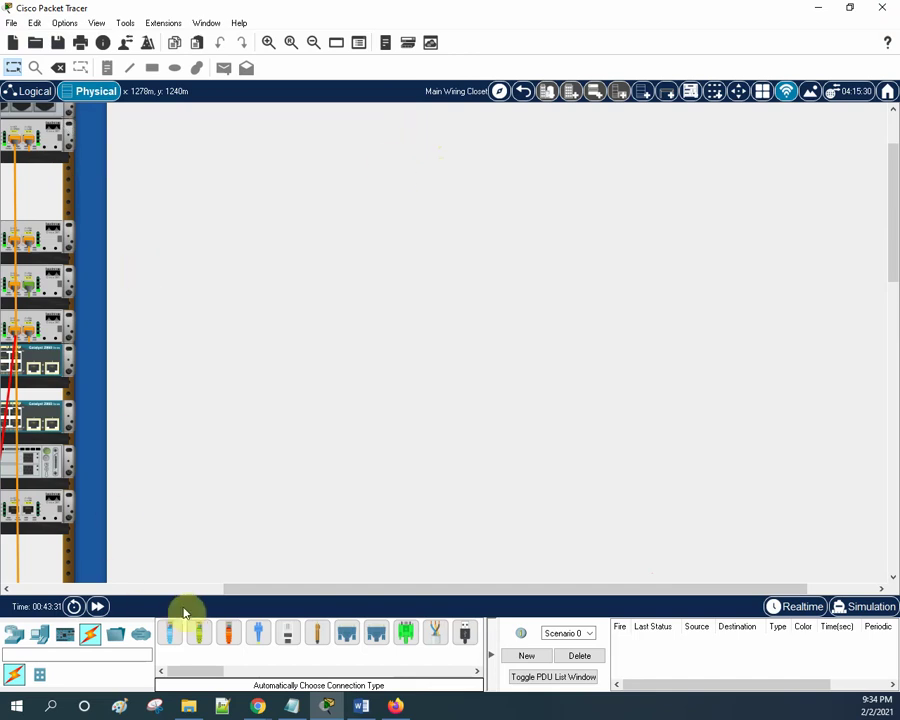
drag(311, 590, 155, 590)
right_click(237, 235)
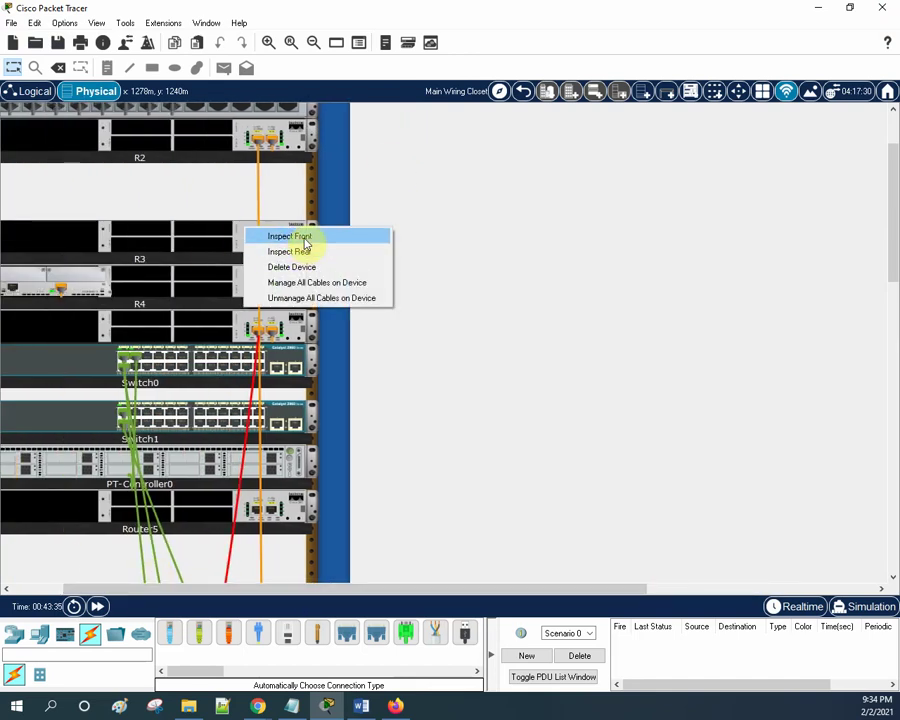
click(290, 237)
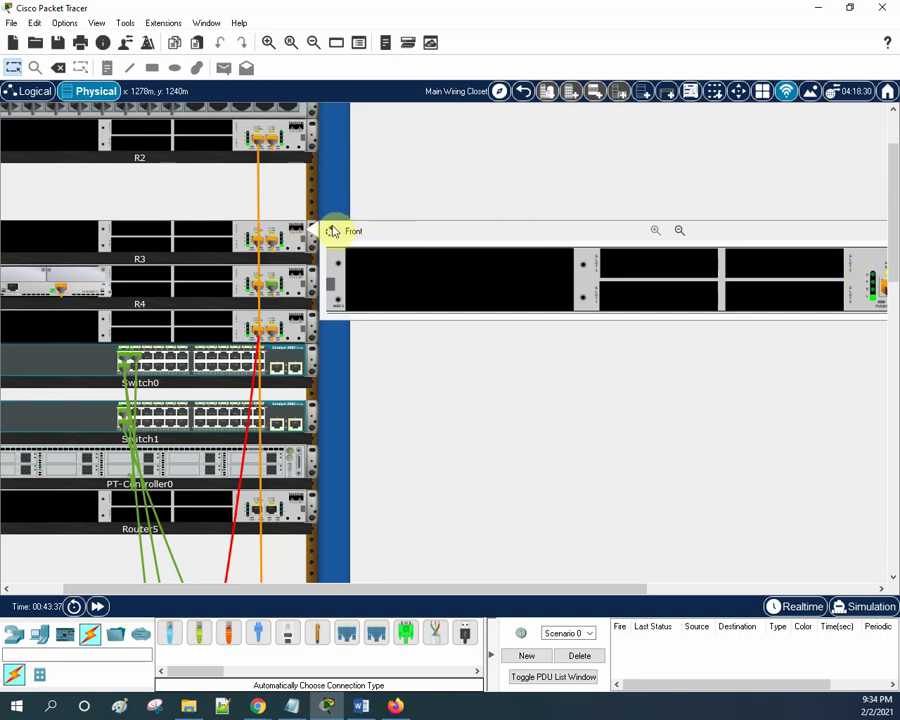
right_click(281, 232)
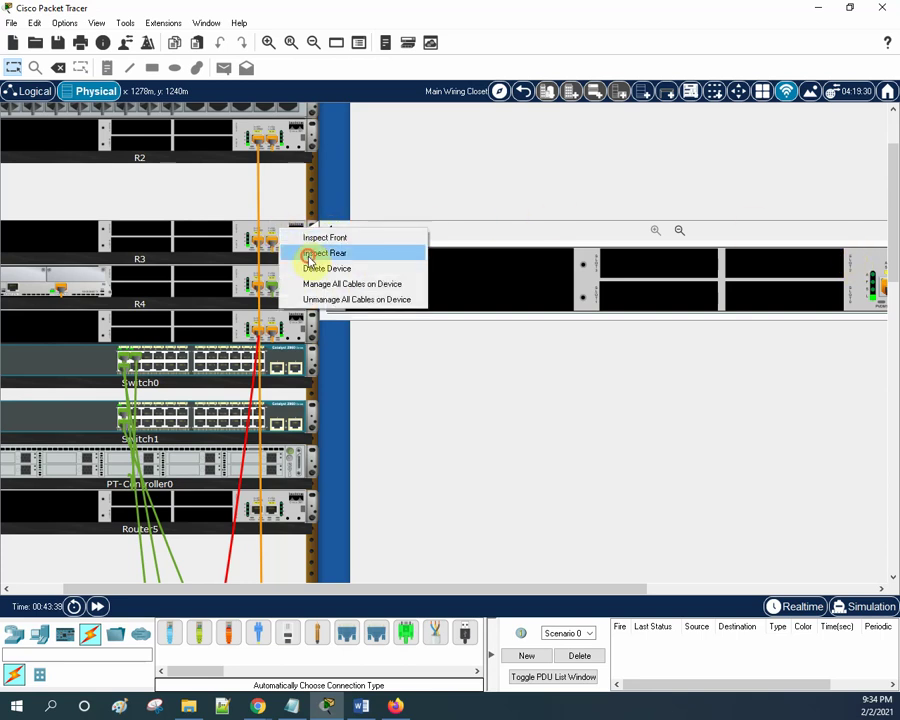
click(312, 254)
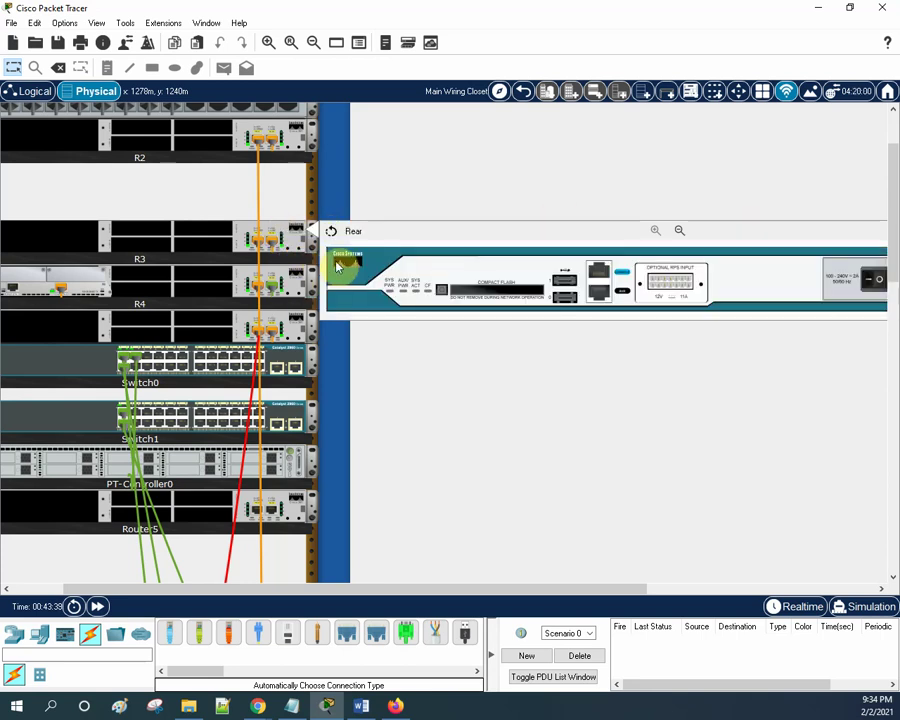
right_click(243, 234)
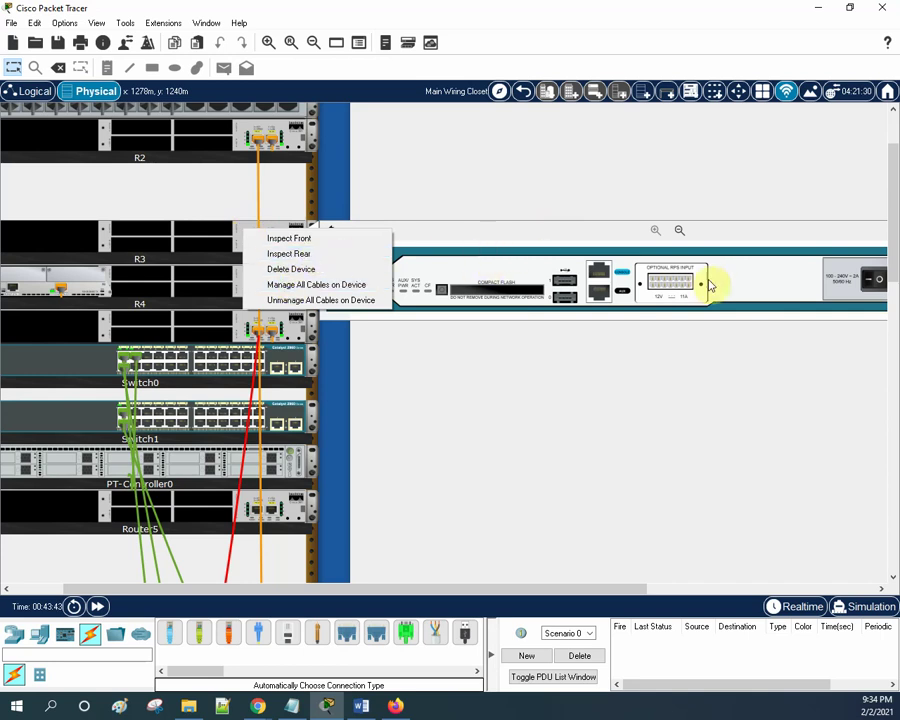
click(566, 353)
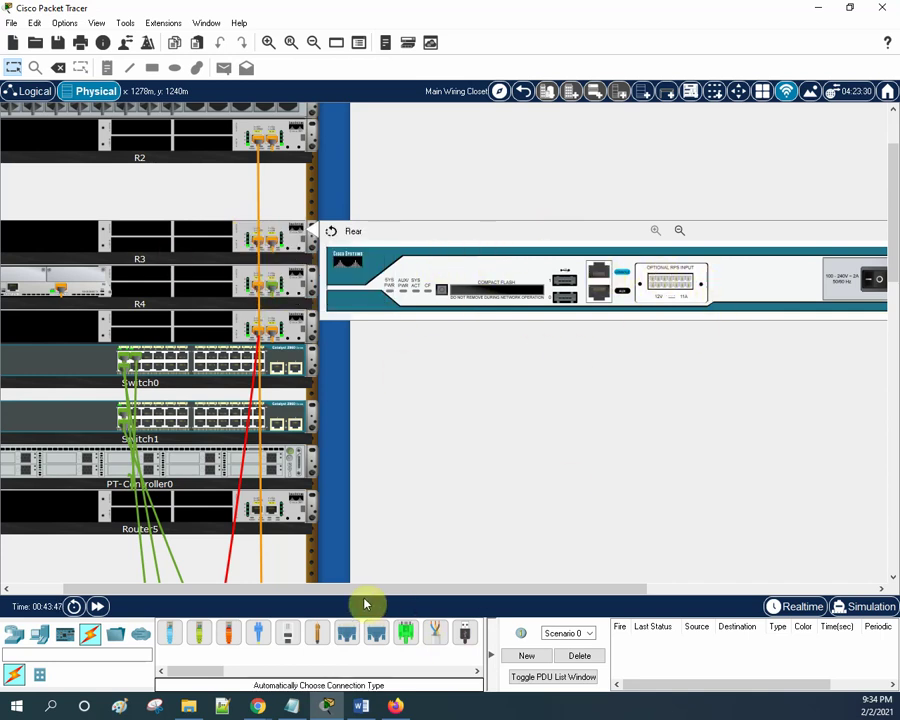
drag(177, 589, 368, 602)
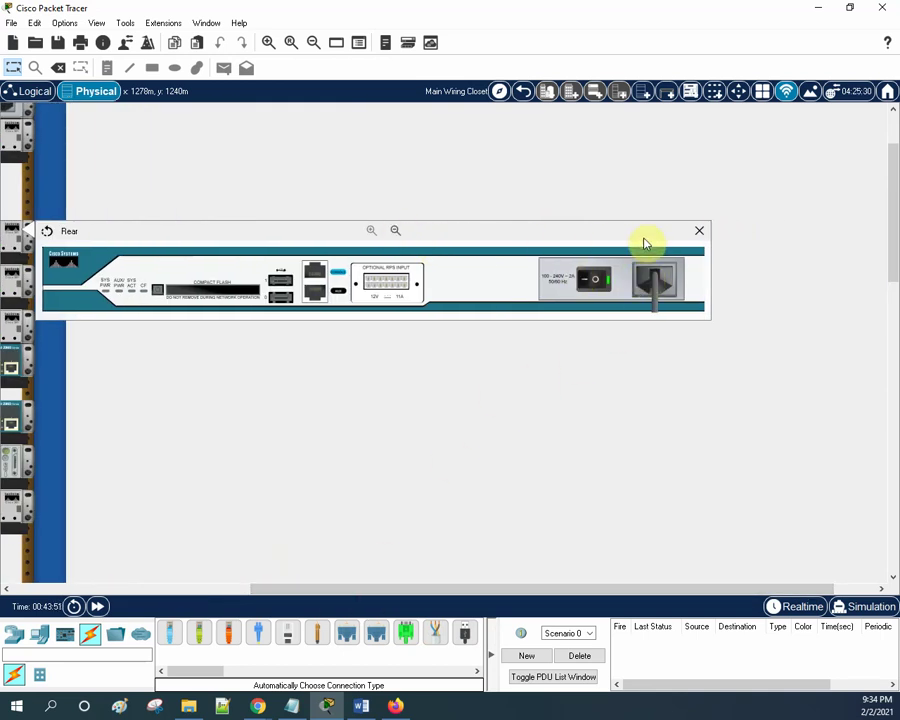
click(700, 232)
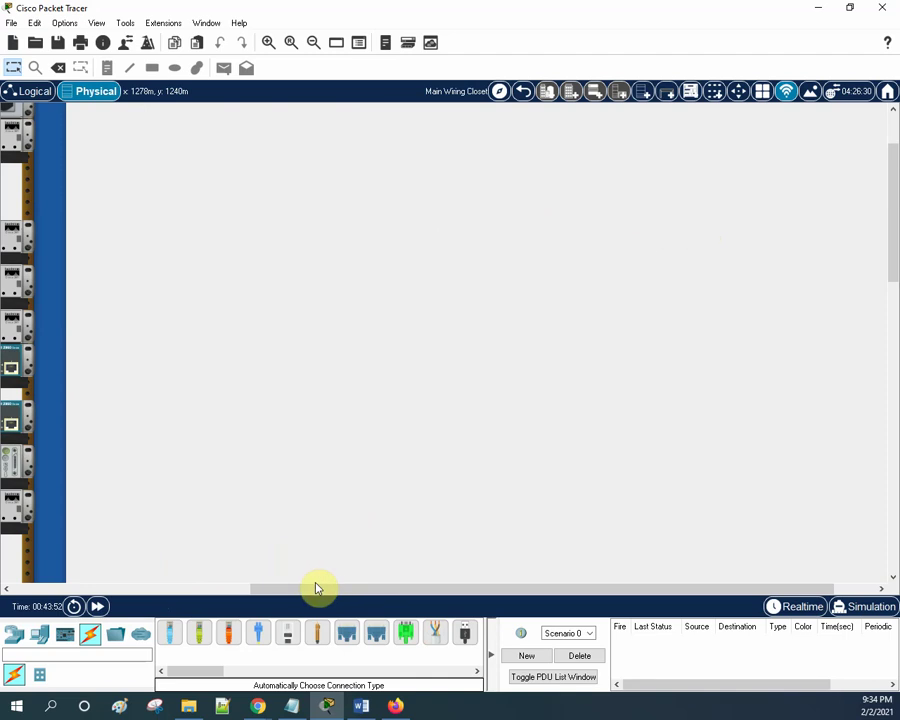
Step: Scroll the physical view to R1 and the table PC, then switch to Firefox's dashboard
drag(316, 588, 16, 566)
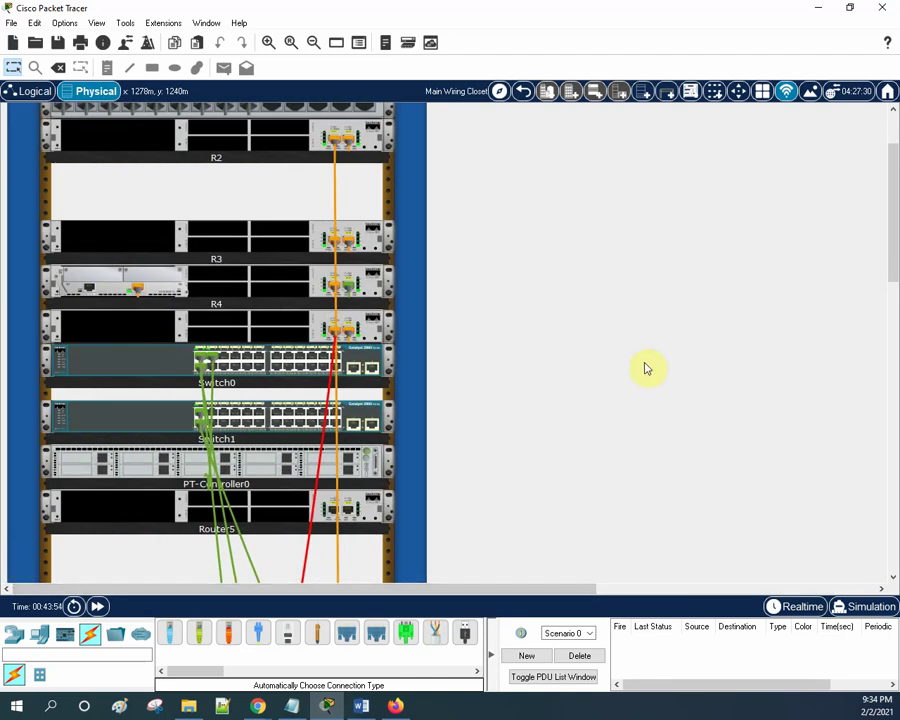
scroll(645, 369, down, 3)
scroll(200, 260, down, 7)
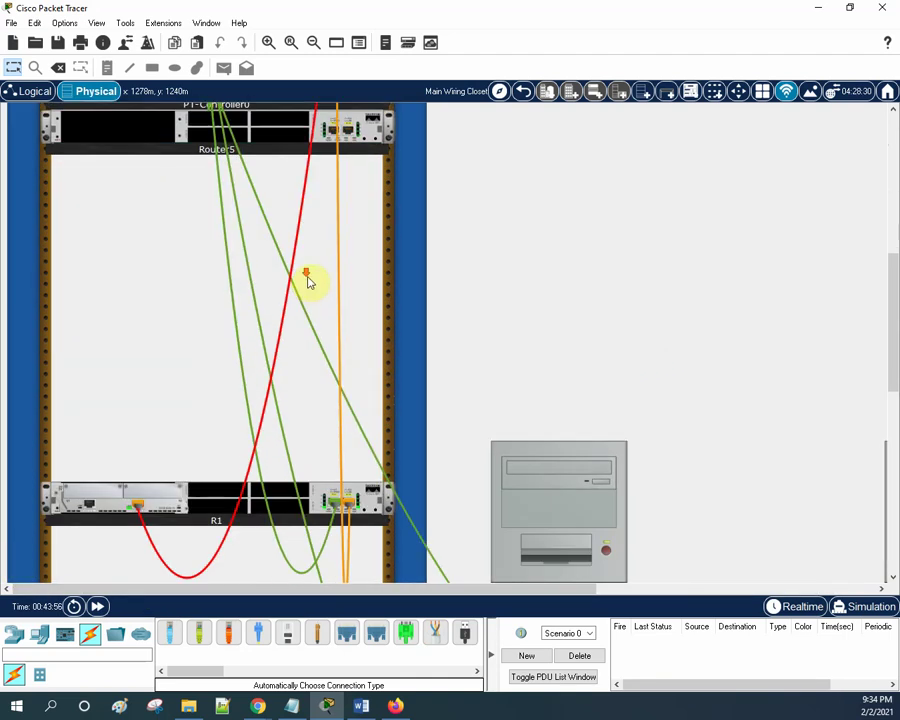
scroll(560, 430, down, 2)
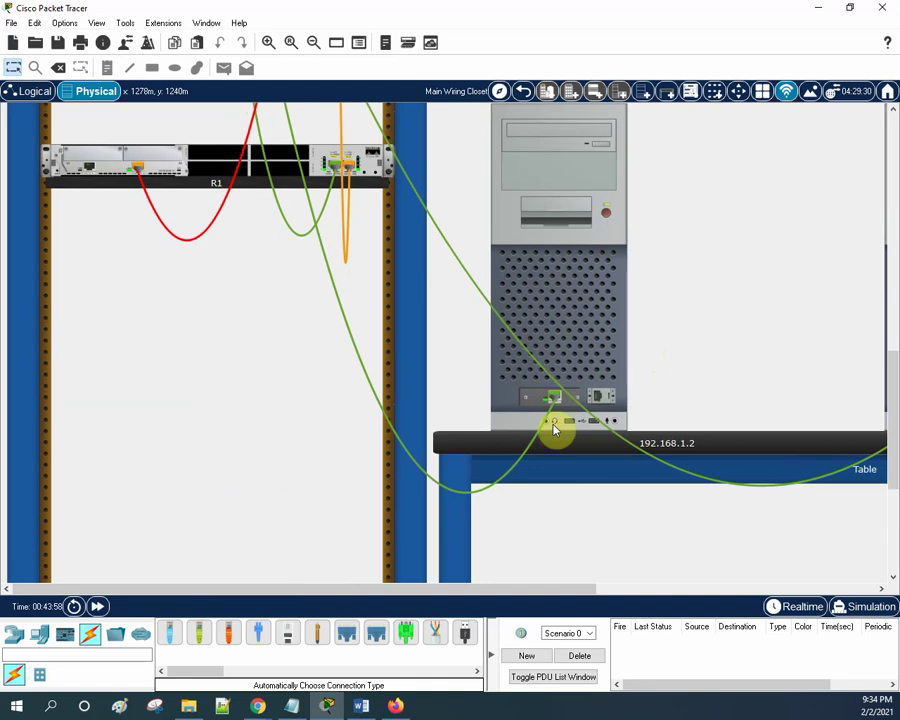
scroll(580, 440, up, 2)
scroll(597, 450, up, 2)
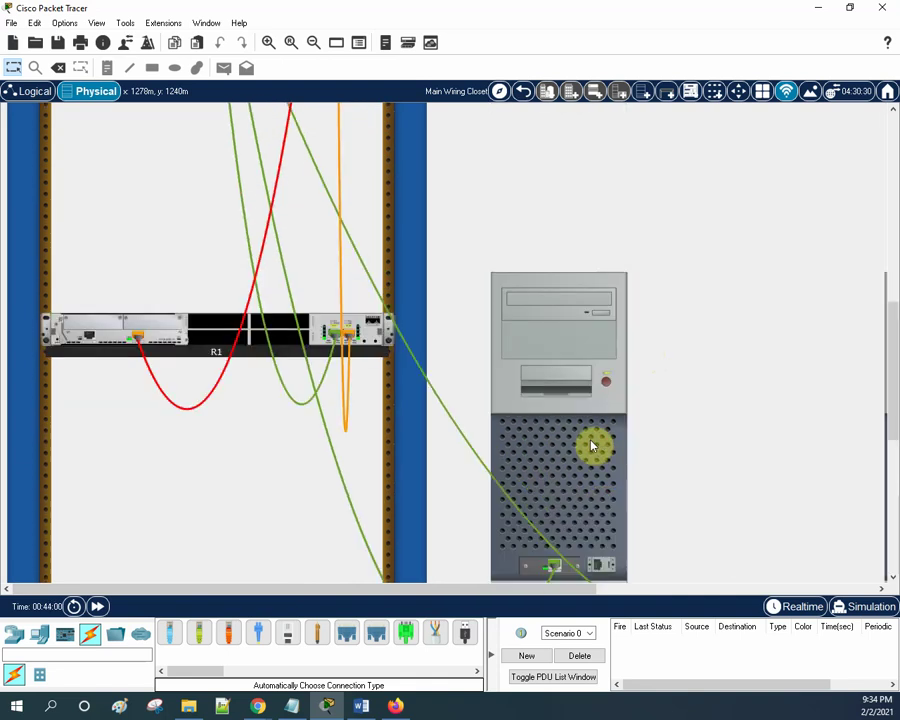
scroll(592, 446, up, 5)
click(396, 706)
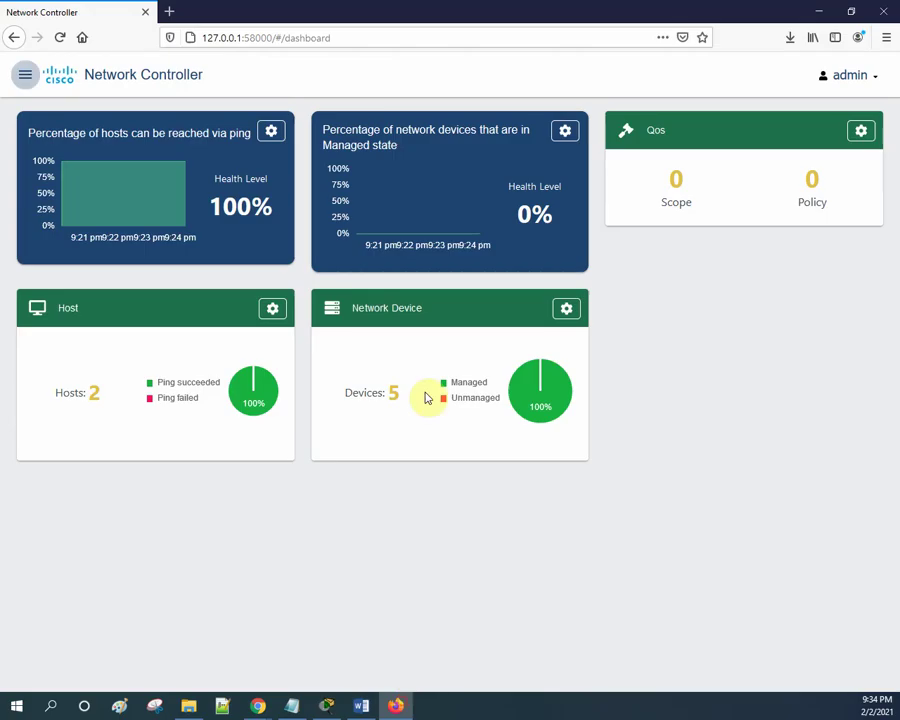